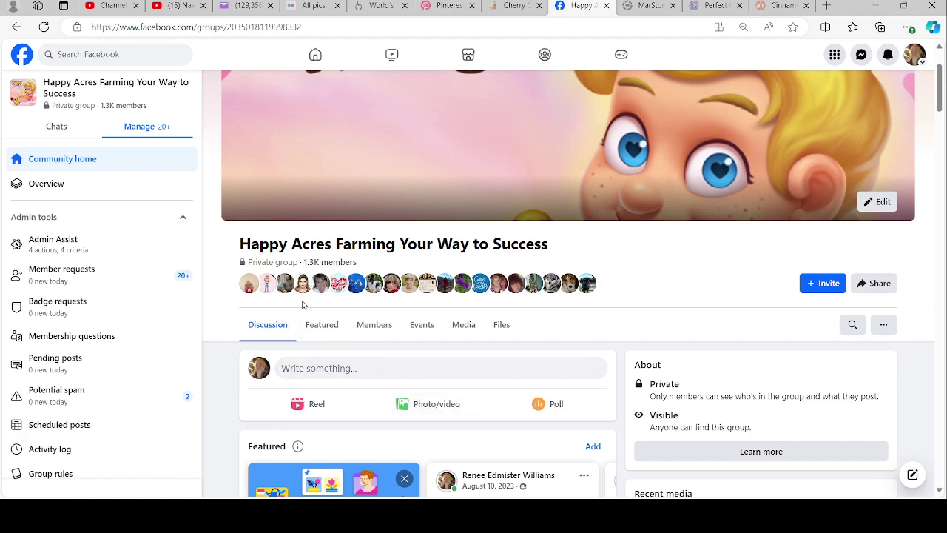
# Step: Look over the Happy Acres group's home page, check its chats, and return to the management tools
pyautogui.scroll(-2, 224, 342)
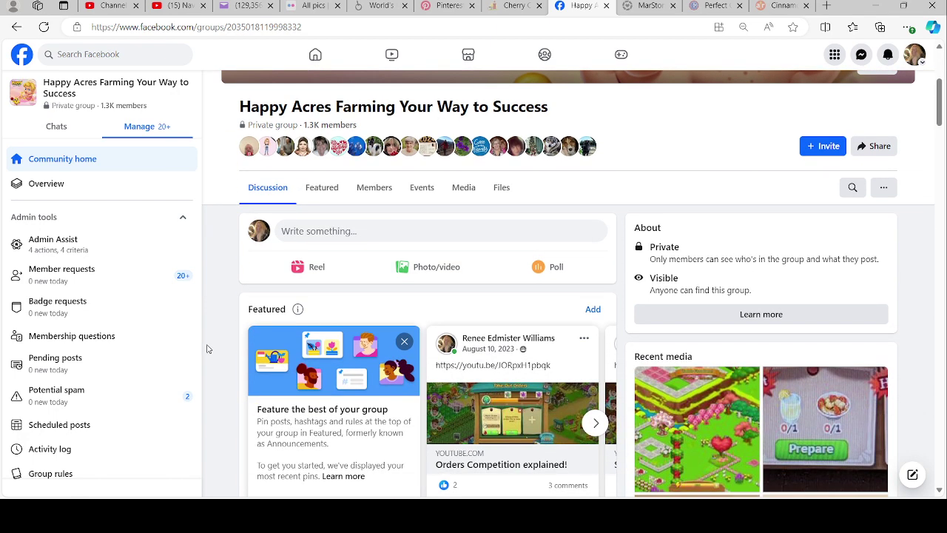
pyautogui.scroll(3, 250, 309)
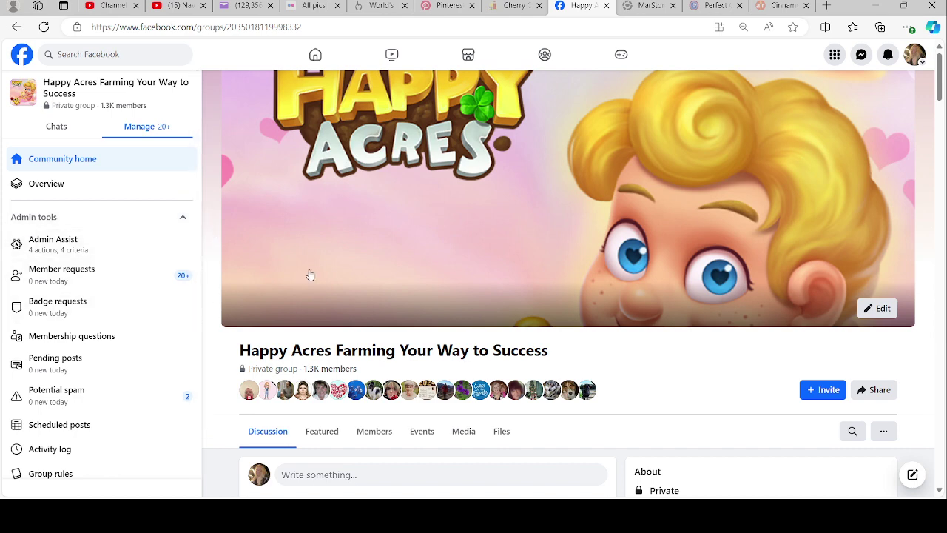
pyautogui.scroll(-2, 396, 296)
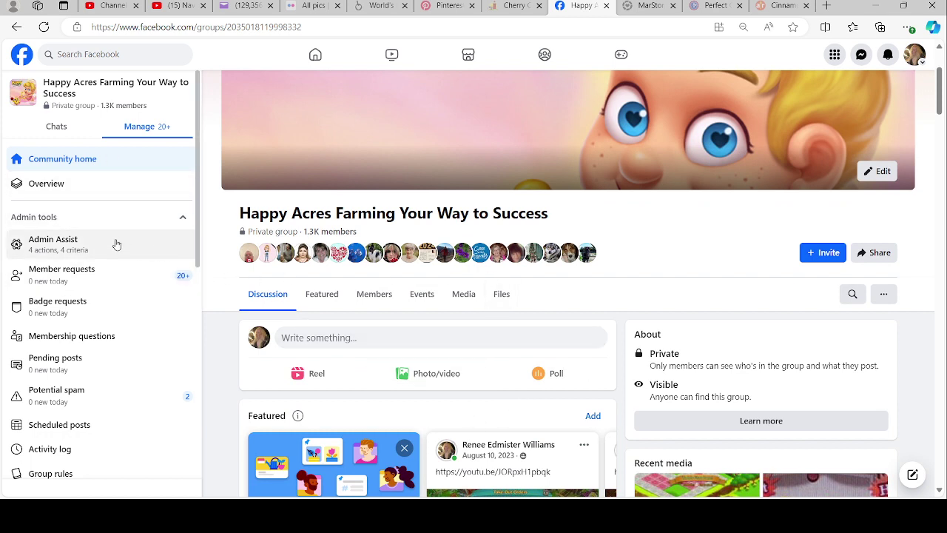
pyautogui.click(56, 129)
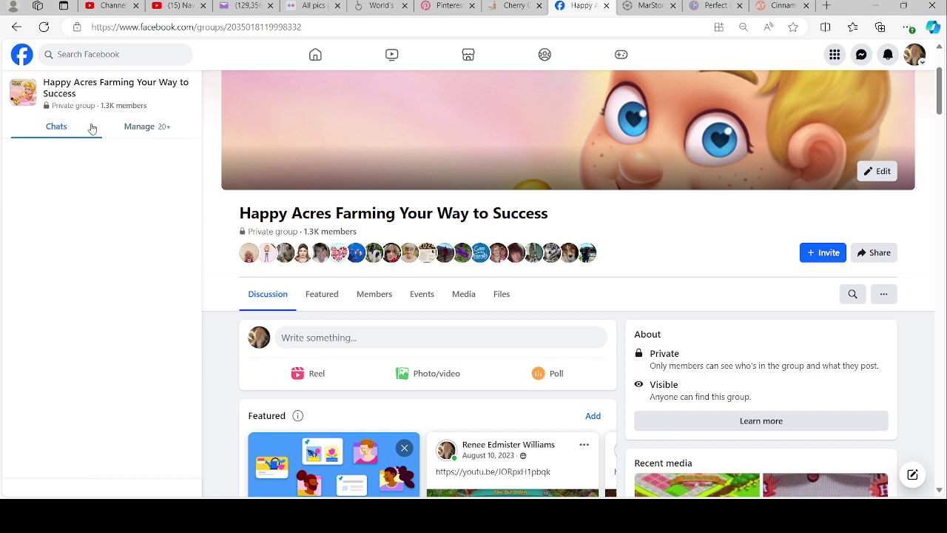
pyautogui.click(133, 128)
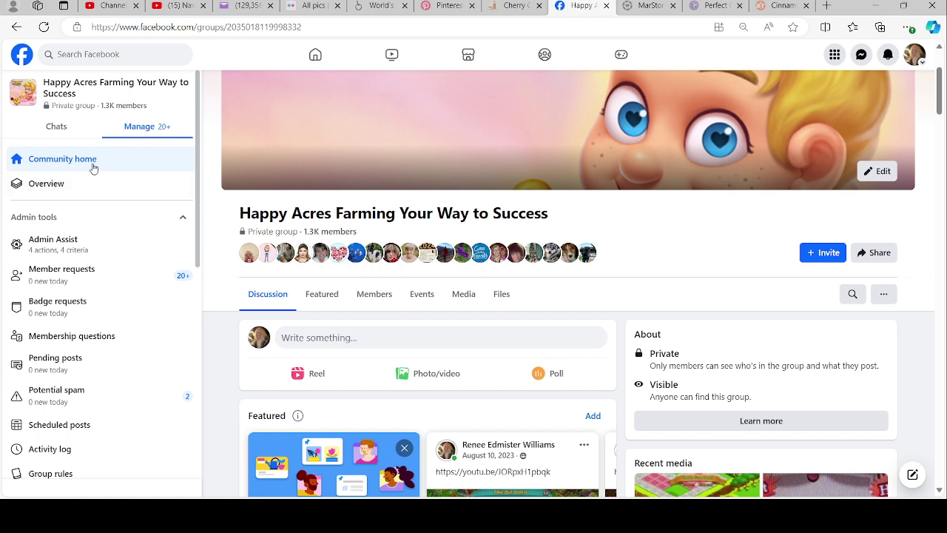
# Step: Open the group's overview and browse the Pro tips through to the one about reviewing posts before they're published
pyautogui.click(49, 187)
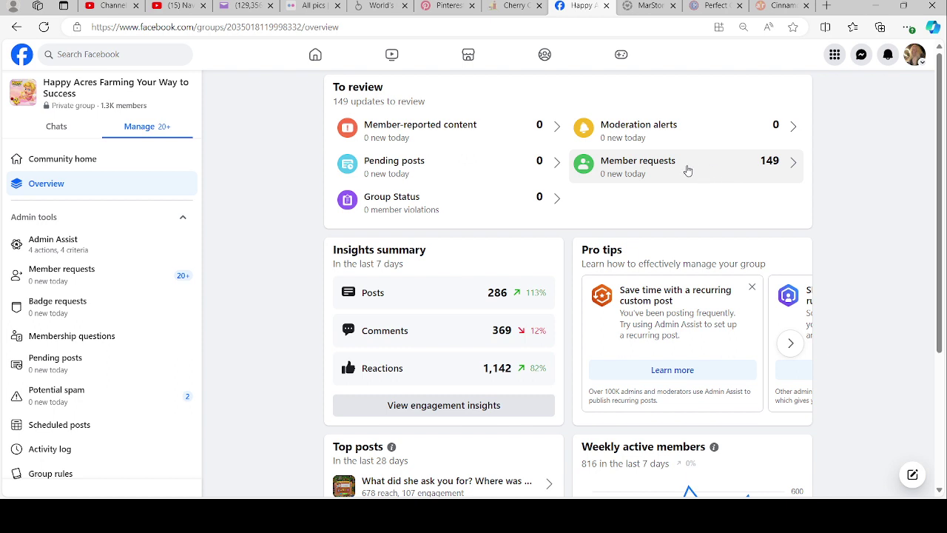
pyautogui.scroll(-1, 458, 265)
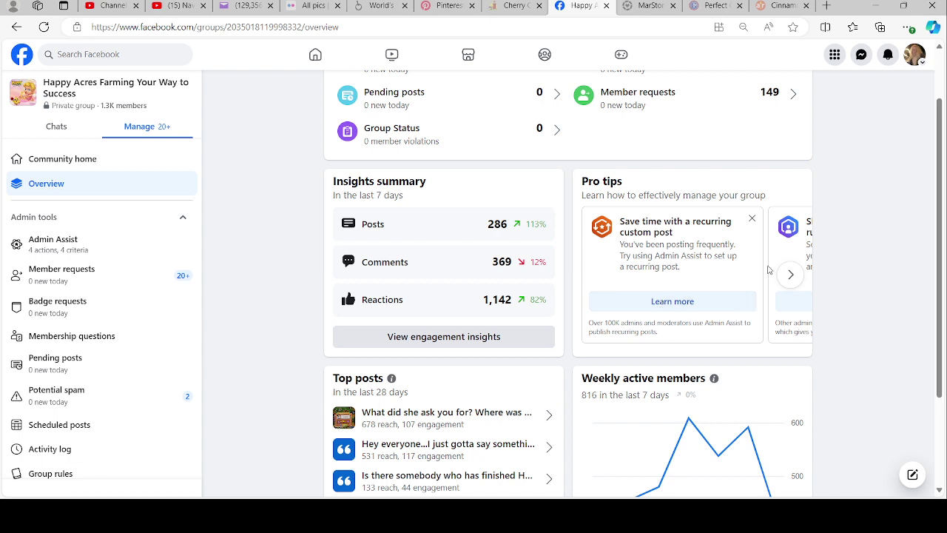
pyautogui.click(792, 275)
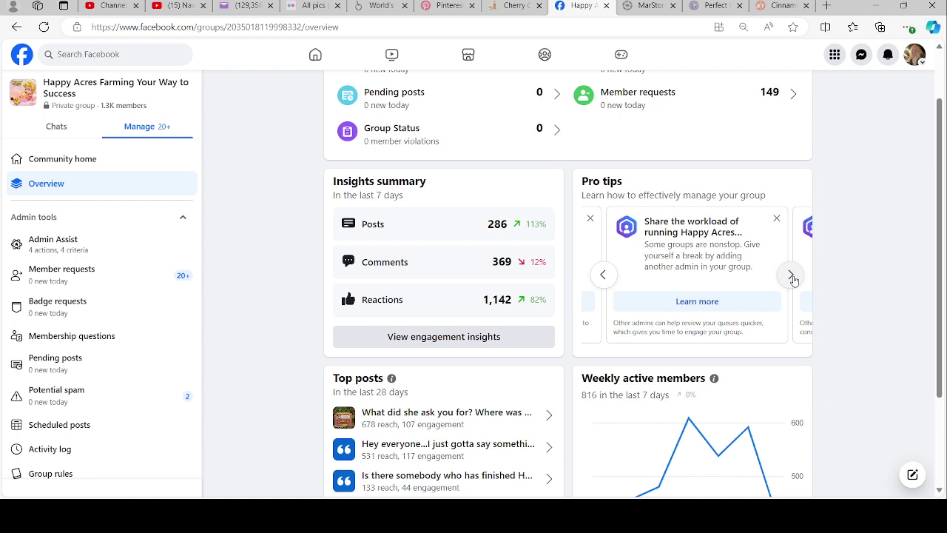
pyautogui.click(791, 276)
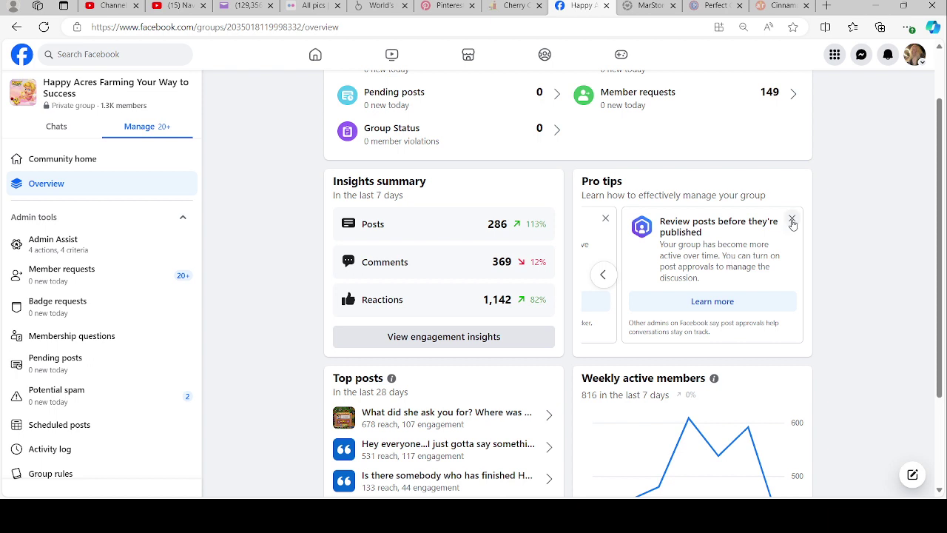
# Step: Examine the insights summary, the top posts and the weekly active members chart around Feb 2 and Feb 3
pyautogui.scroll(-1, 699, 323)
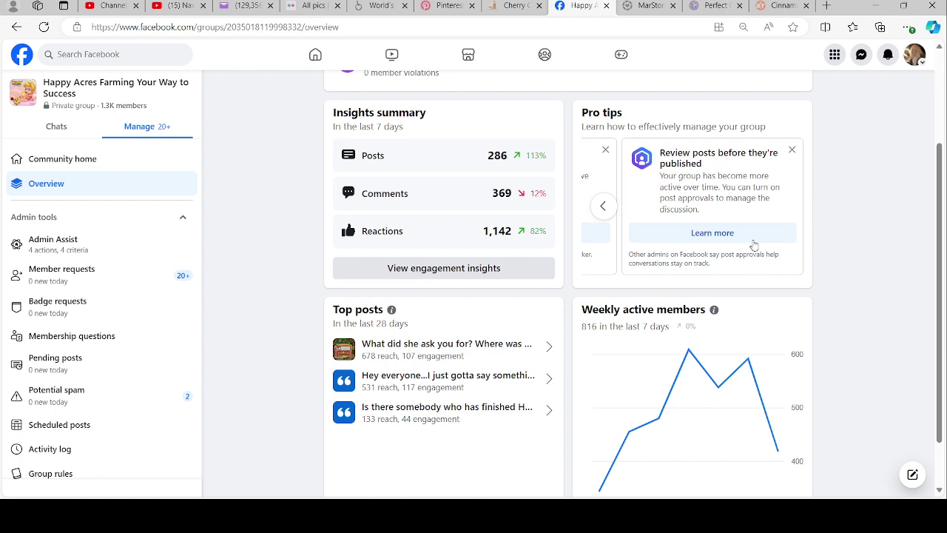
pyautogui.scroll(-1, 481, 304)
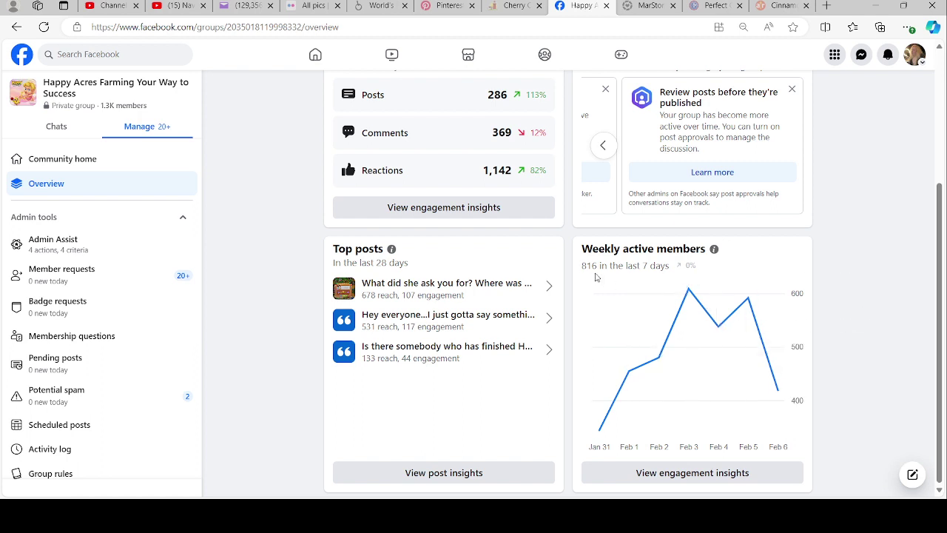
pyautogui.moveTo(659, 280)
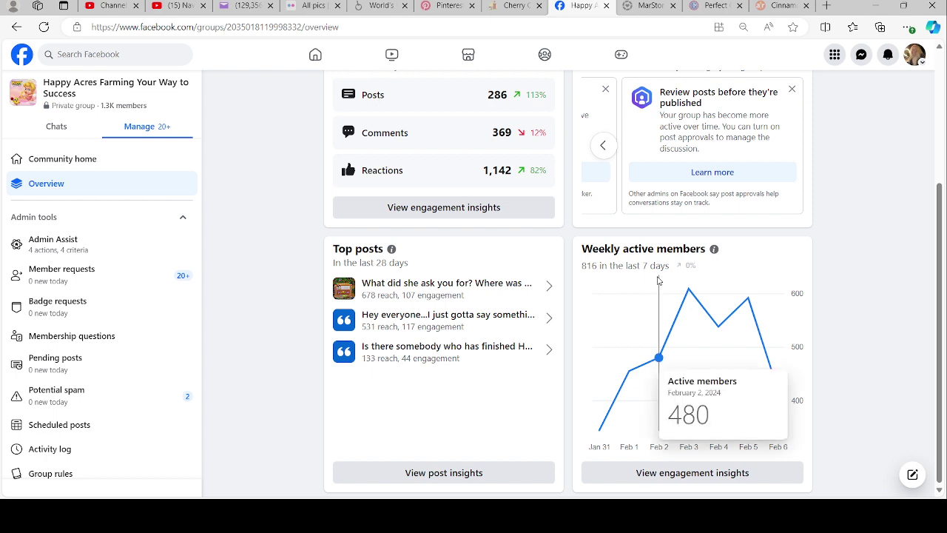
pyautogui.moveTo(687, 280)
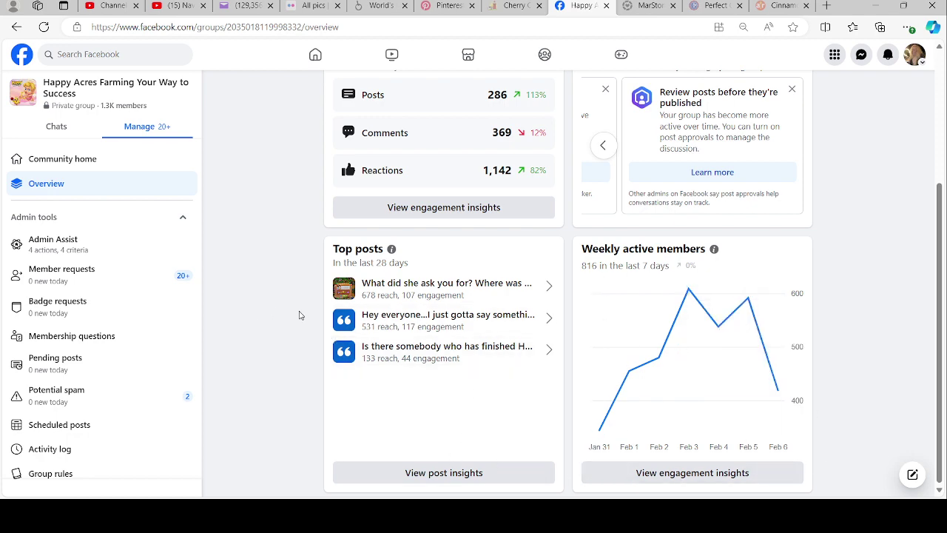
pyautogui.scroll(3, 299, 314)
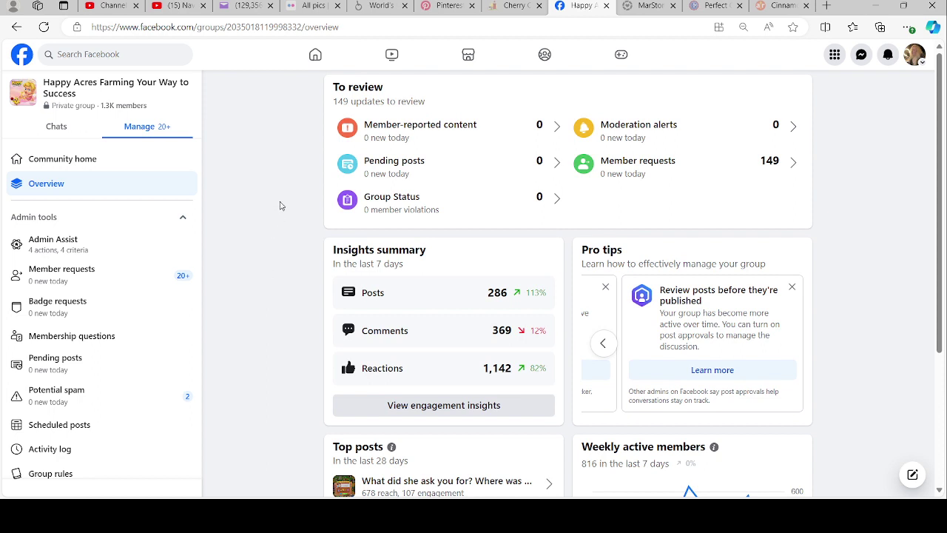
# Step: Open Admin Assist and review its daily digest and the criteria for creating posts and managing people, posts and comments
pyautogui.click(77, 253)
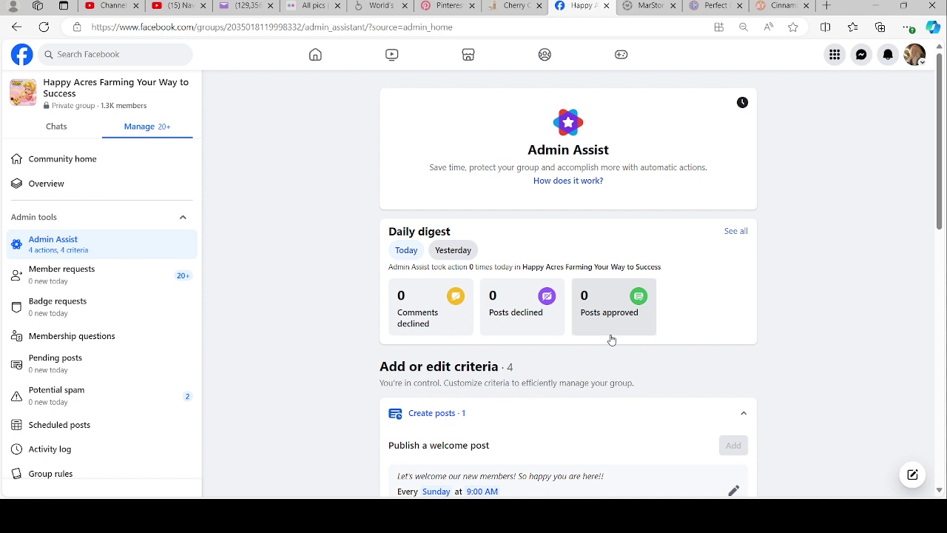
pyautogui.scroll(-3, 611, 339)
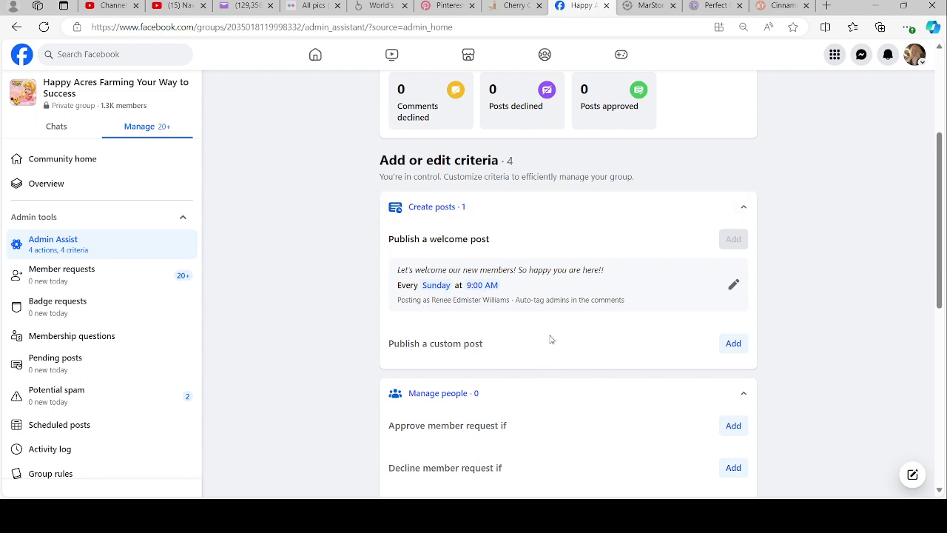
pyautogui.scroll(-3, 561, 344)
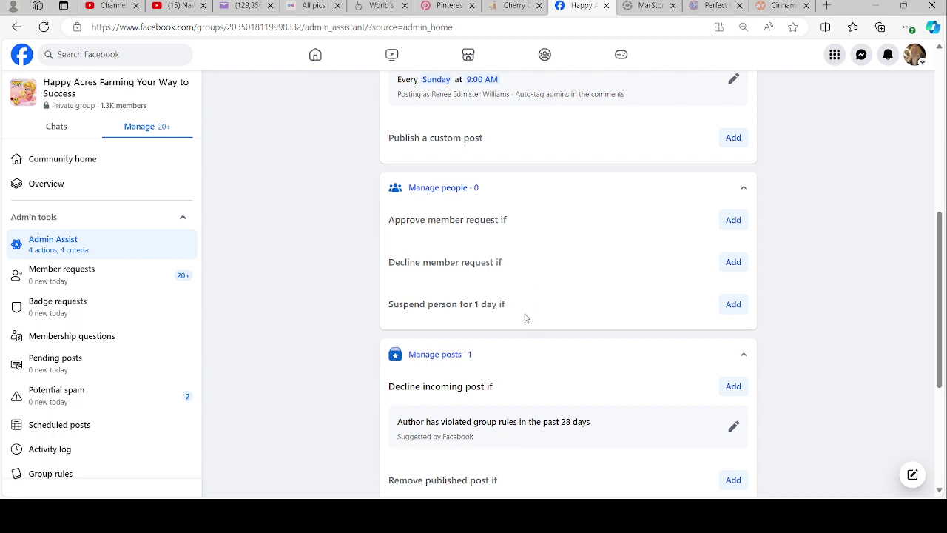
pyautogui.scroll(-3, 526, 318)
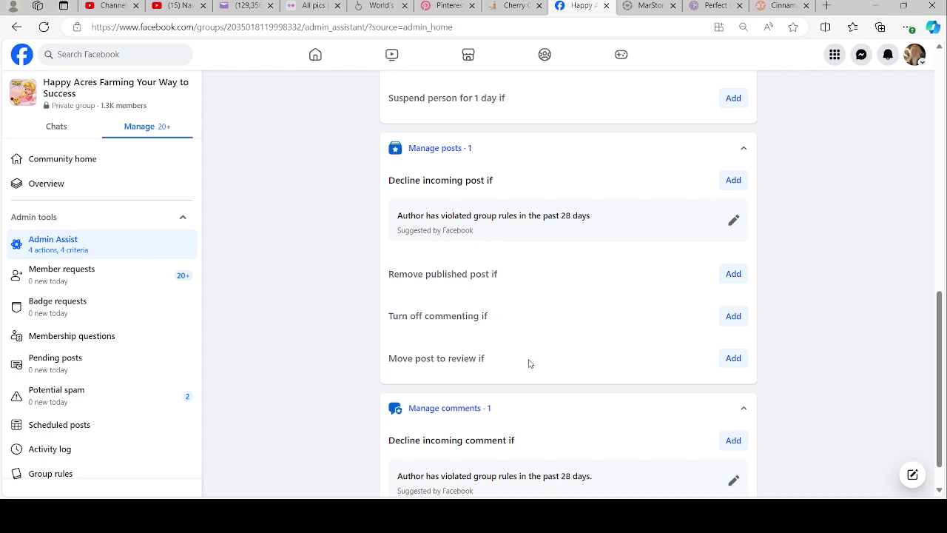
pyautogui.scroll(-1, 533, 364)
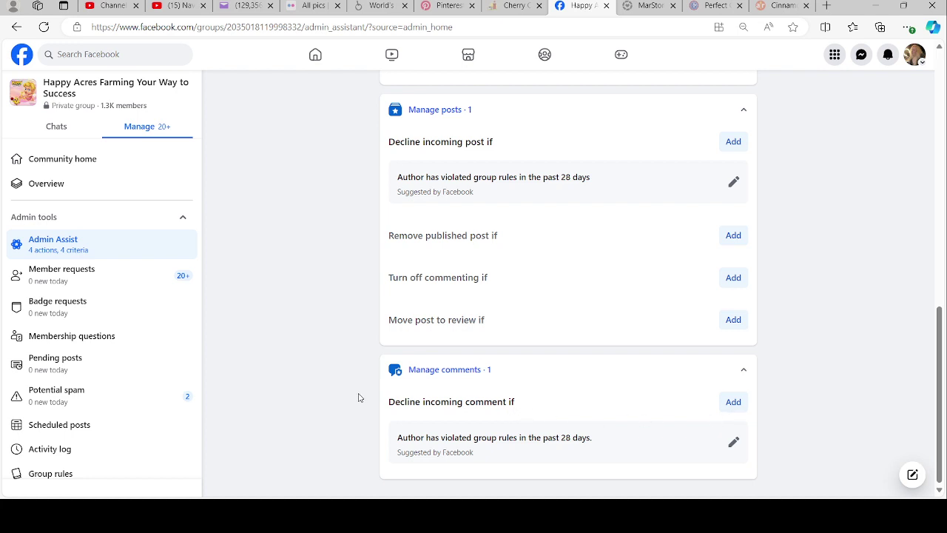
pyautogui.scroll(2, 300, 332)
# Step: Open the group's member requests and look through the pending applicants' profile details and question responses
pyautogui.click(64, 277)
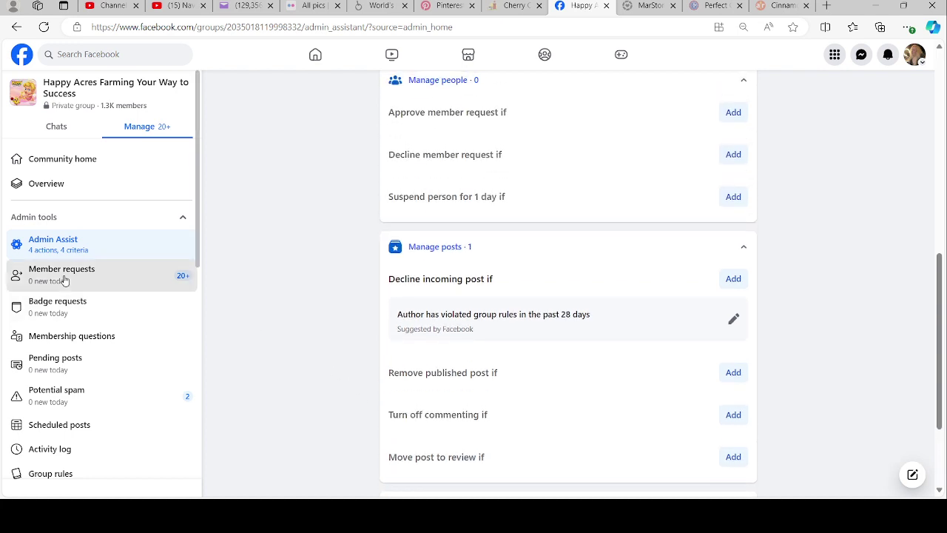
pyautogui.scroll(-7, 478, 344)
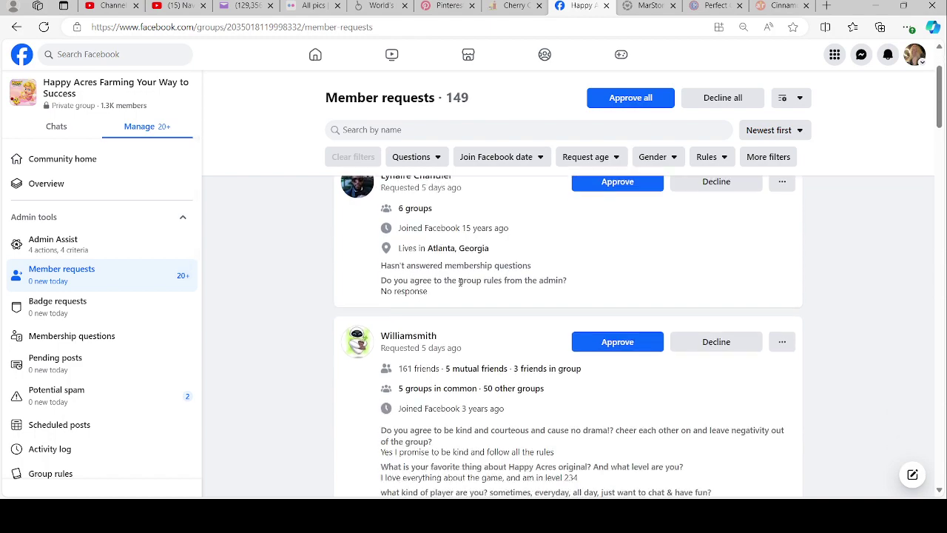
pyautogui.scroll(-10, 478, 344)
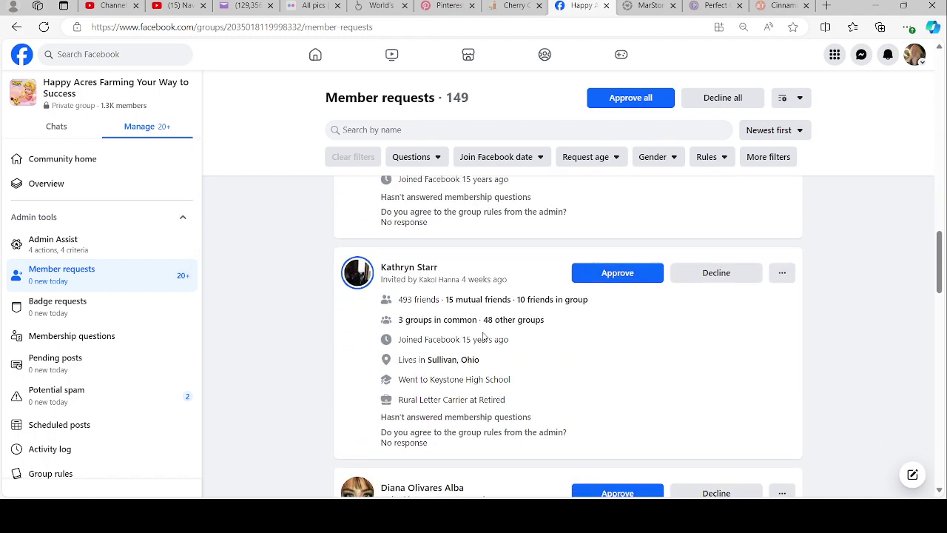
pyautogui.scroll(-10, 483, 337)
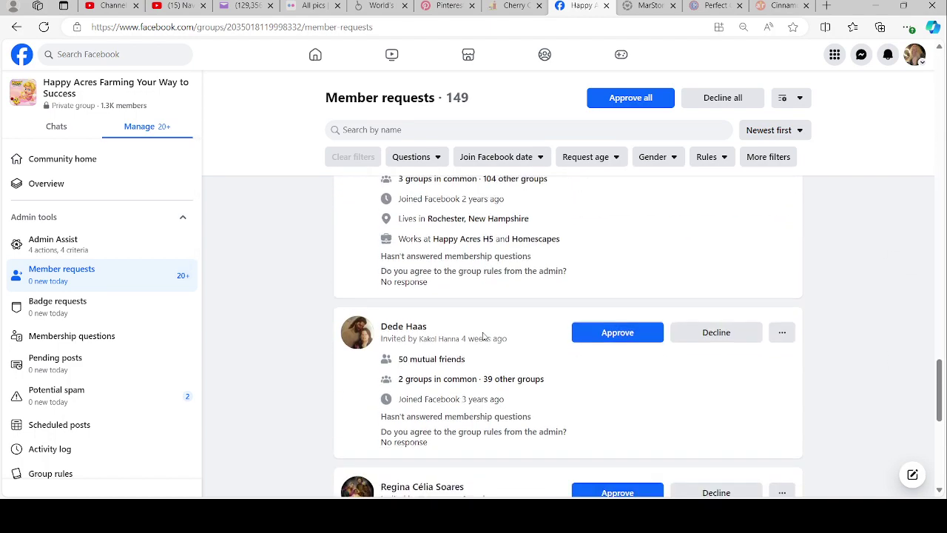
pyautogui.scroll(-10, 483, 331)
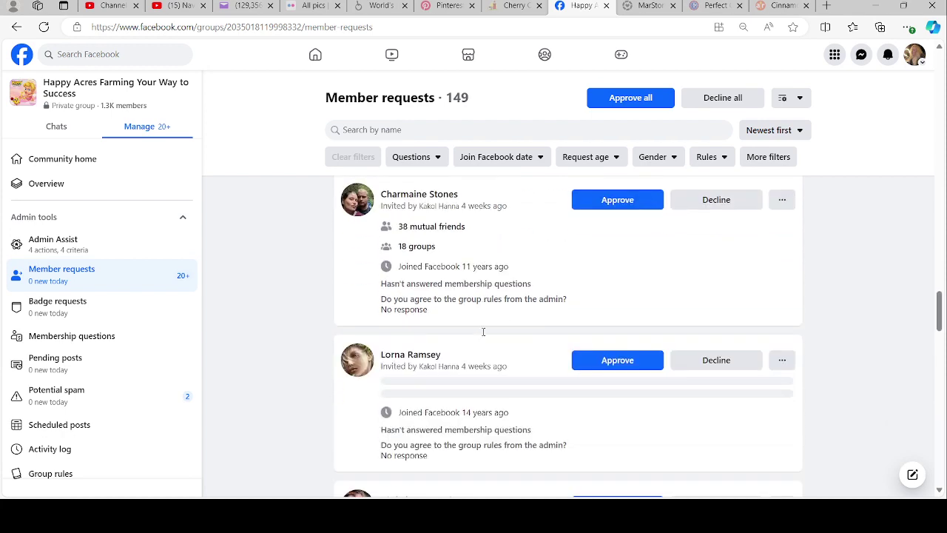
pyautogui.scroll(-8, 482, 330)
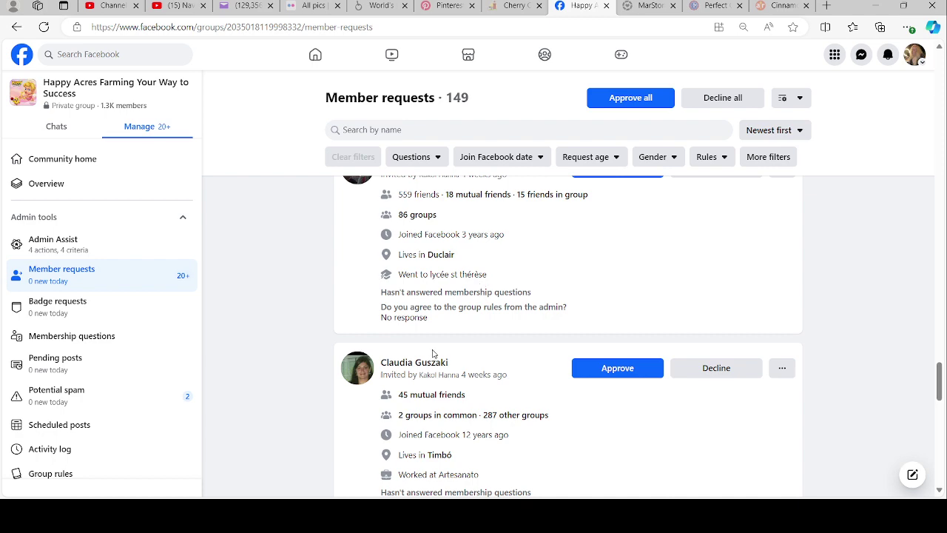
pyautogui.scroll(20, 433, 354)
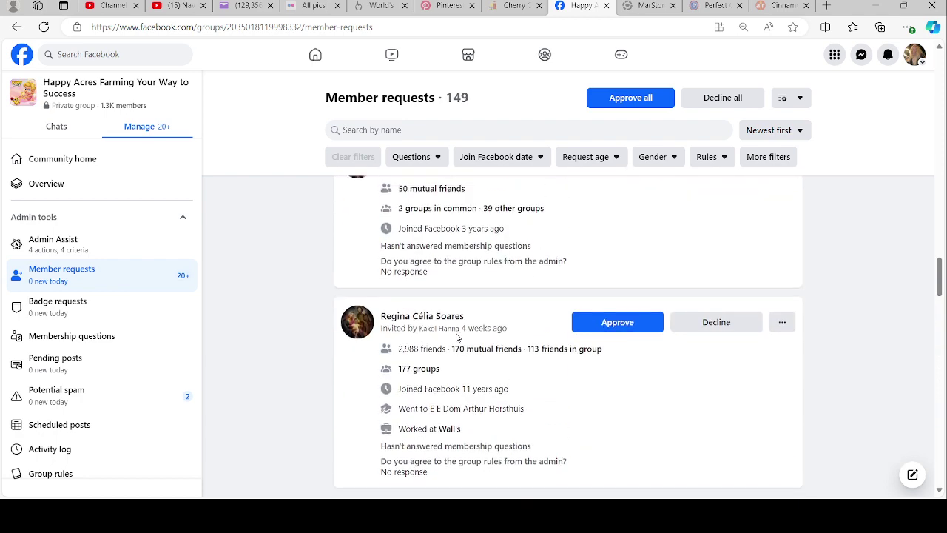
pyautogui.scroll(-5, 456, 337)
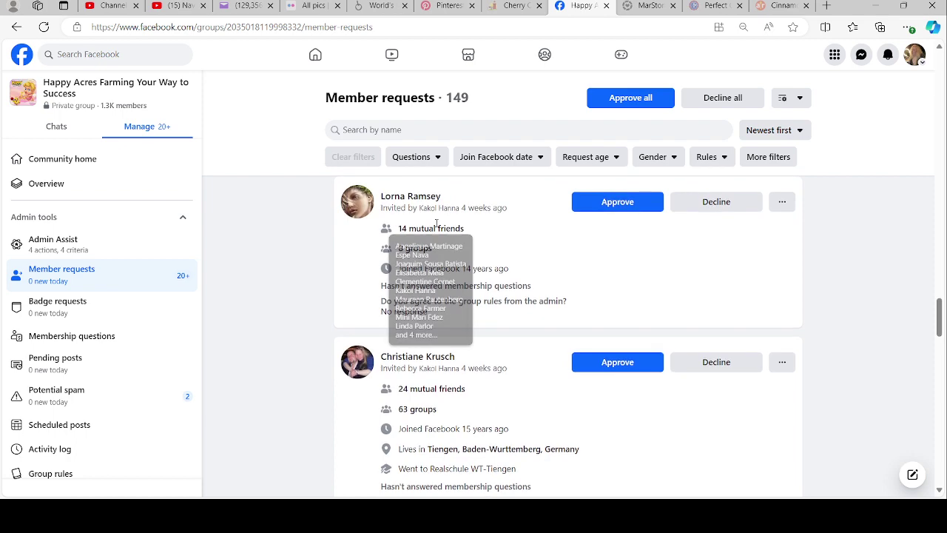
pyautogui.scroll(-6, 455, 217)
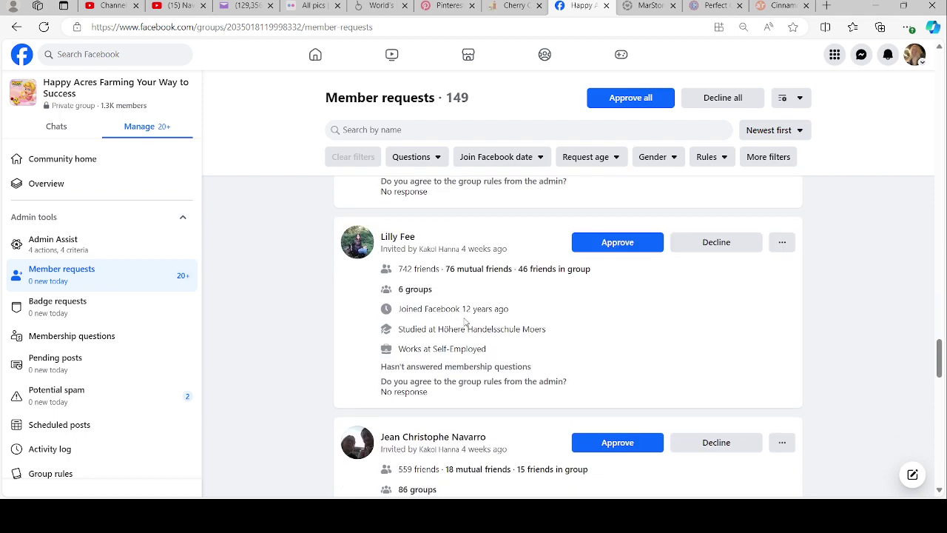
# Step: Approve the member request showing 559 friends and 86 groups, plus the three pending requests directly above it
pyautogui.scroll(-3, 465, 320)
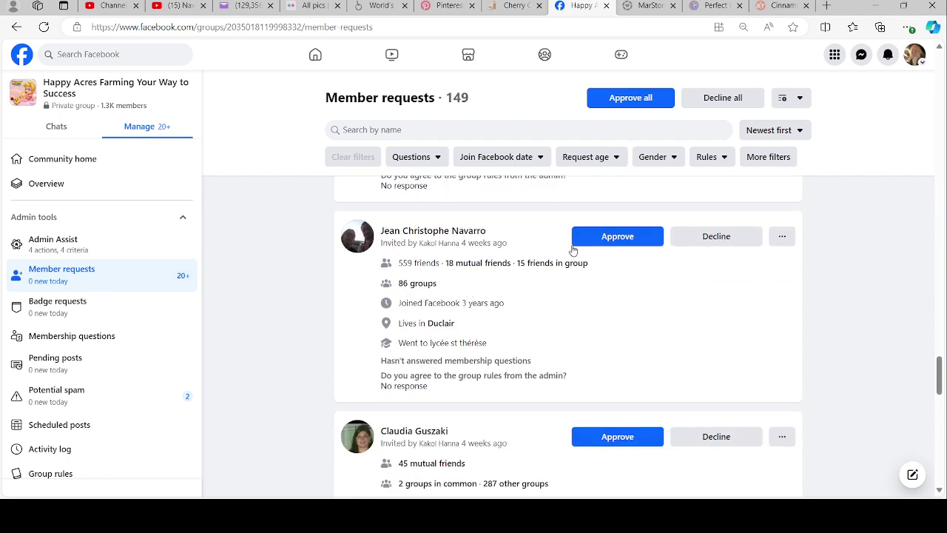
pyautogui.click(607, 244)
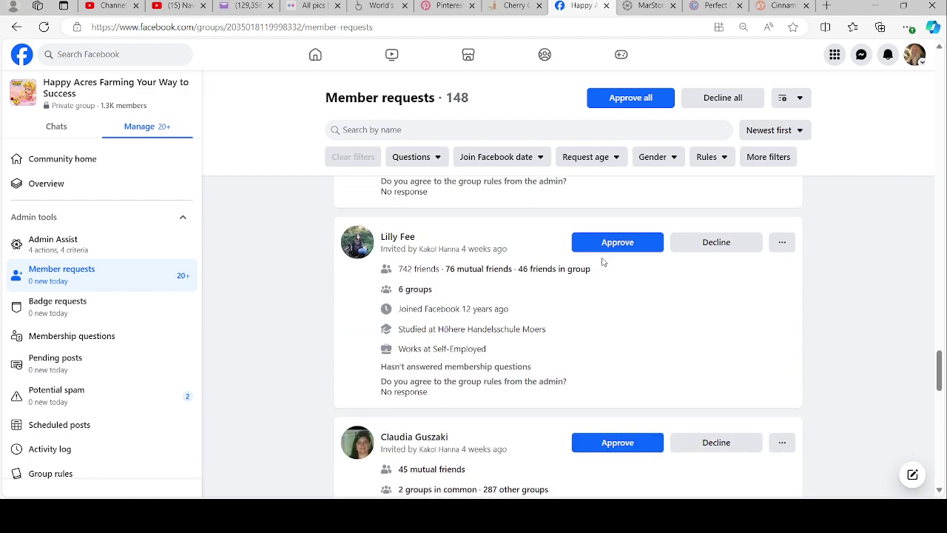
pyautogui.click(604, 246)
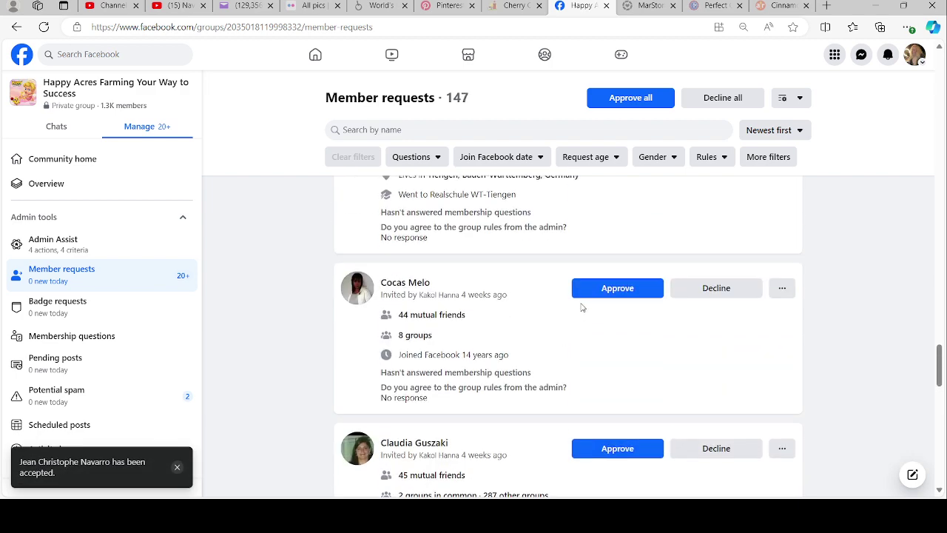
pyautogui.click(595, 294)
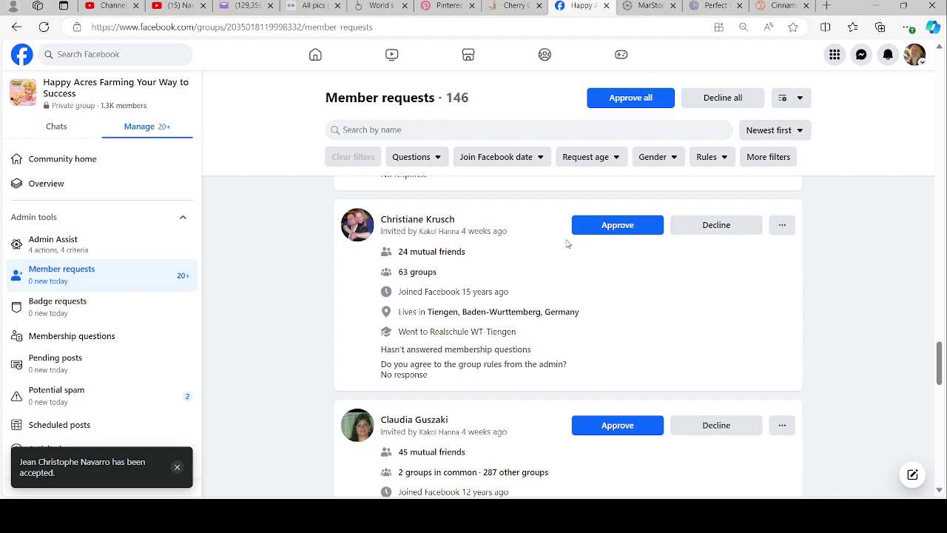
pyautogui.click(594, 232)
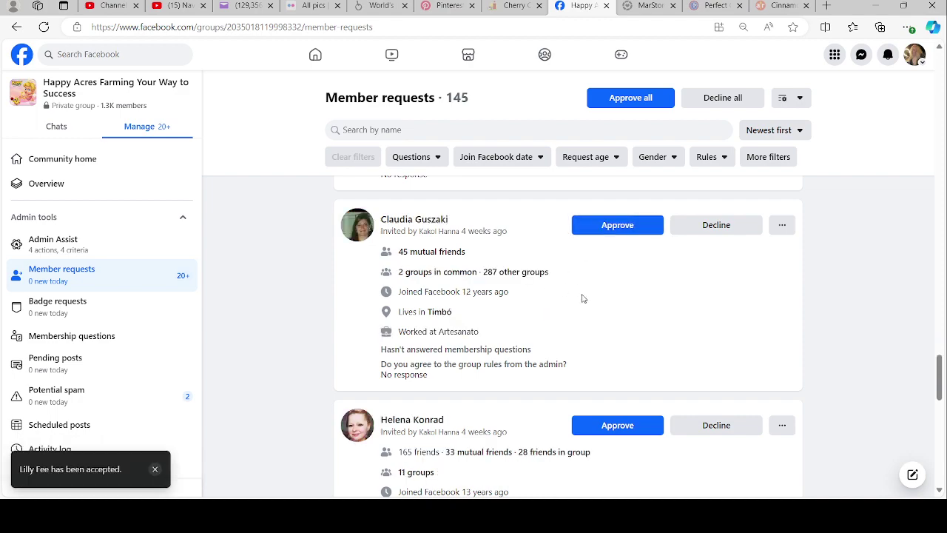
pyautogui.scroll(10, 570, 311)
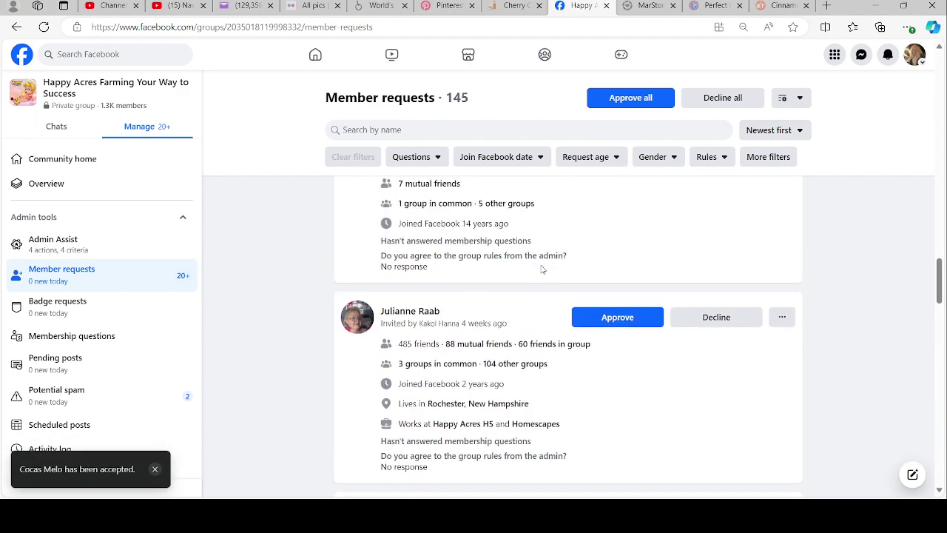
pyautogui.scroll(10, 541, 270)
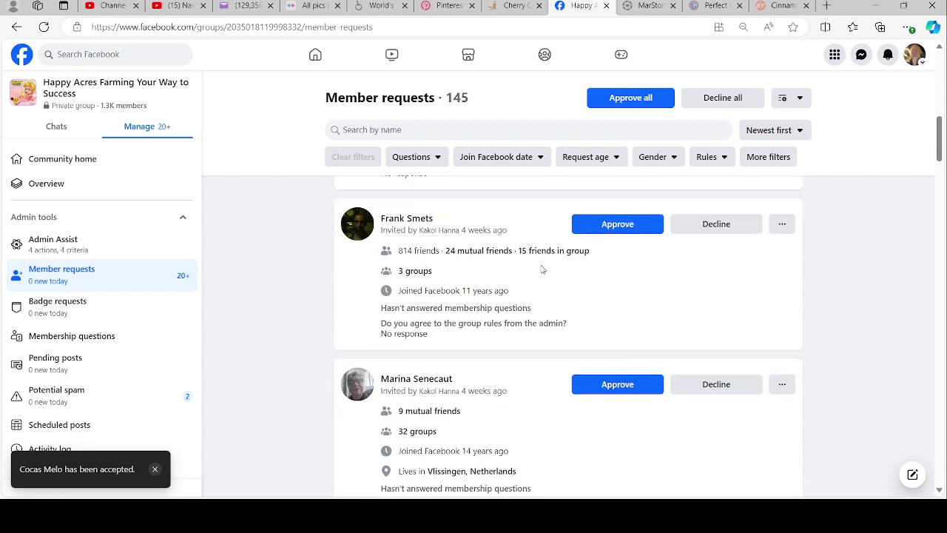
# Step: Open the newest applicant's group member summary from the member requests, and continue to their full Facebook profile
pyautogui.scroll(10, 541, 269)
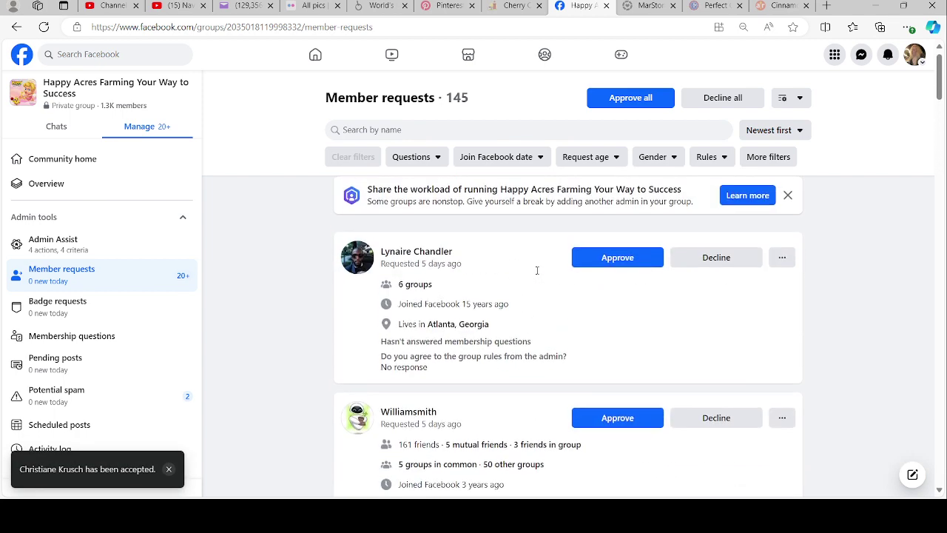
pyautogui.scroll(1, 537, 270)
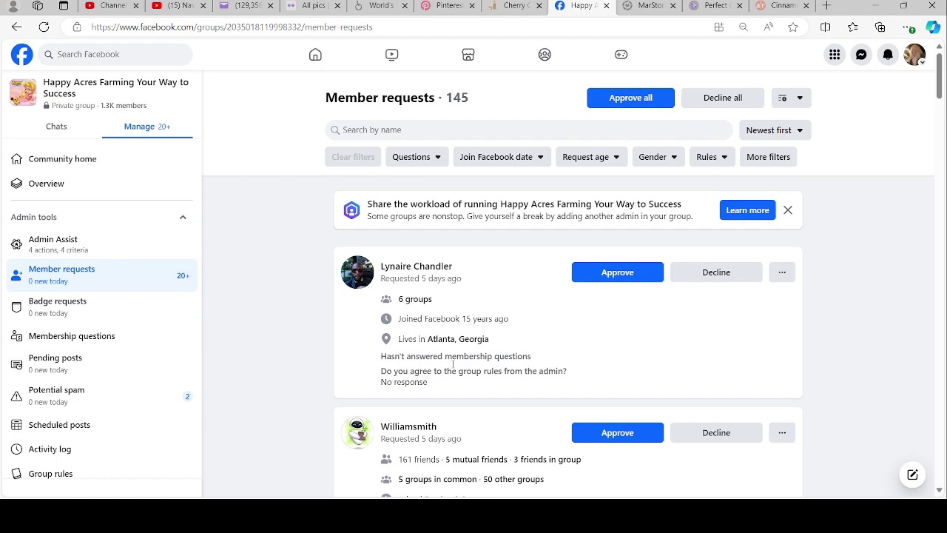
pyautogui.click(360, 283)
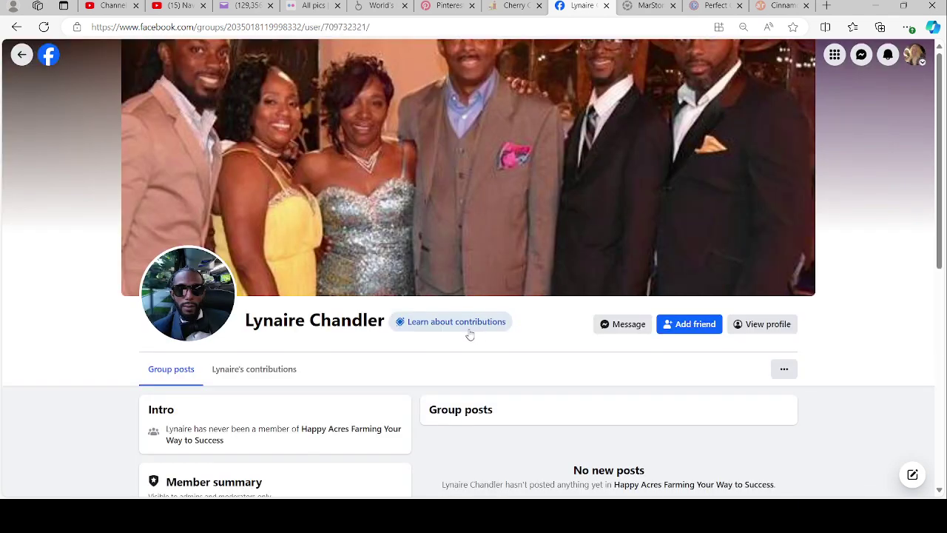
pyautogui.scroll(-3, 568, 362)
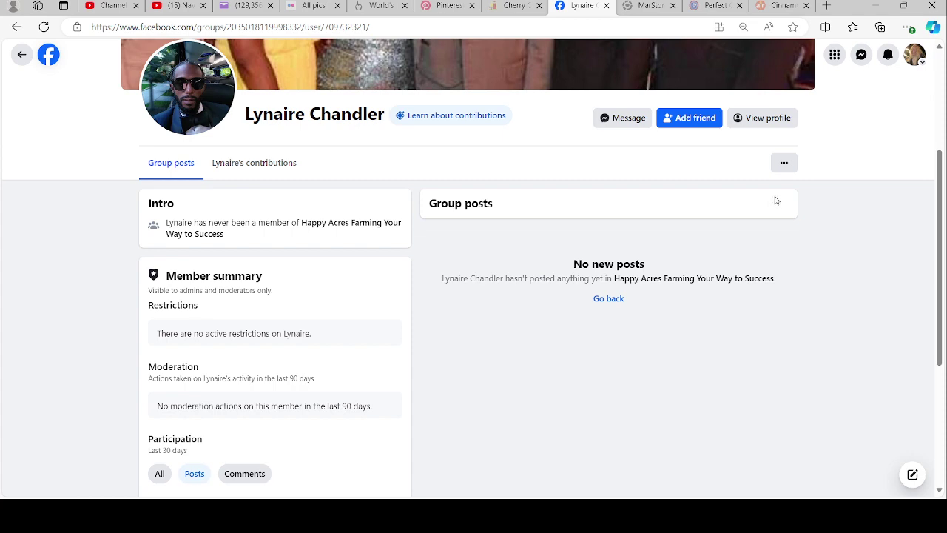
pyautogui.click(771, 120)
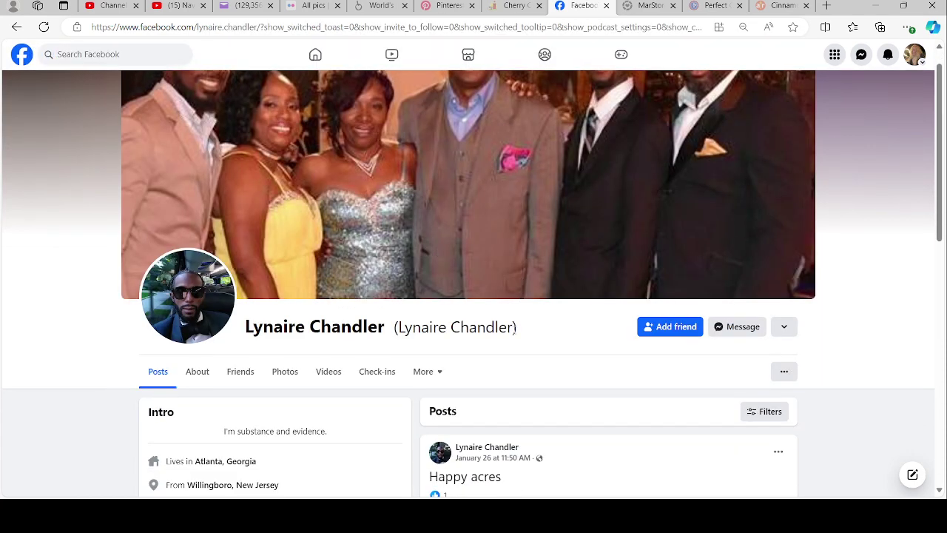
# Step: Look through the applicant's intro, photos and timeline posts, and return to the group's member requests
pyautogui.scroll(-2, 516, 330)
pyautogui.scroll(-2, 563, 311)
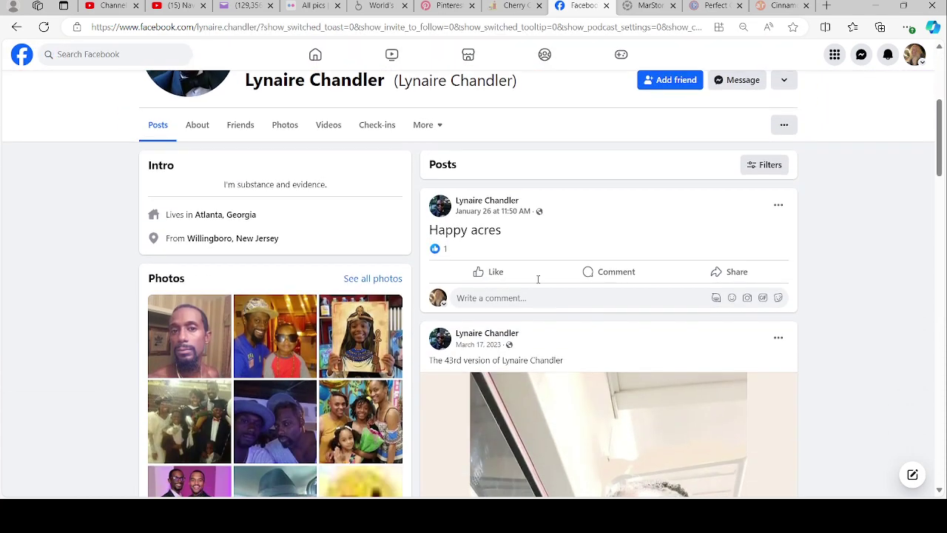
pyautogui.scroll(-3, 580, 326)
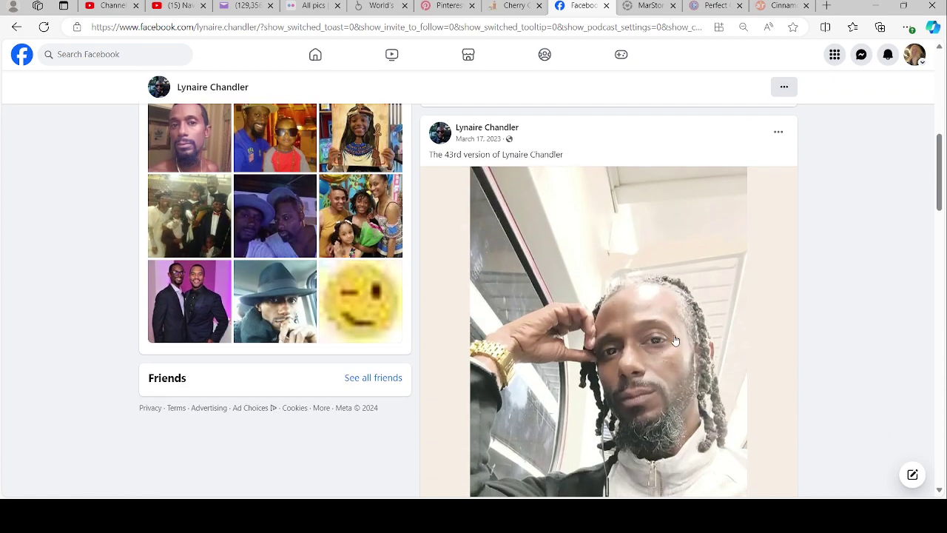
pyautogui.scroll(-10, 667, 333)
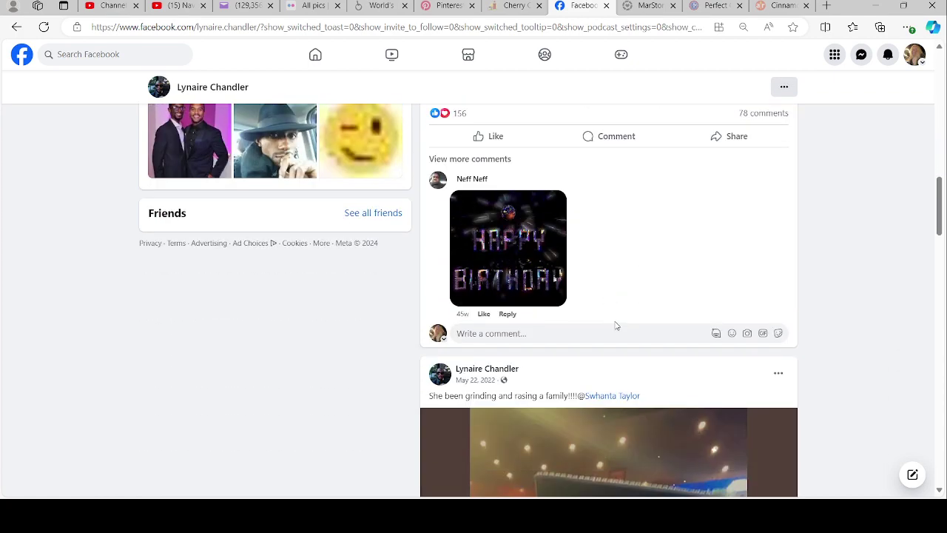
pyautogui.scroll(-10, 648, 324)
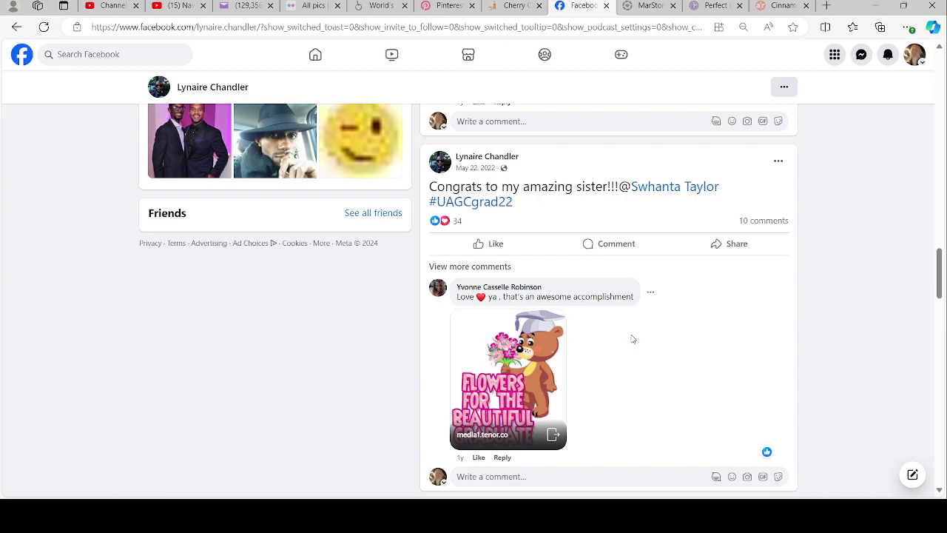
pyautogui.scroll(-15, 633, 339)
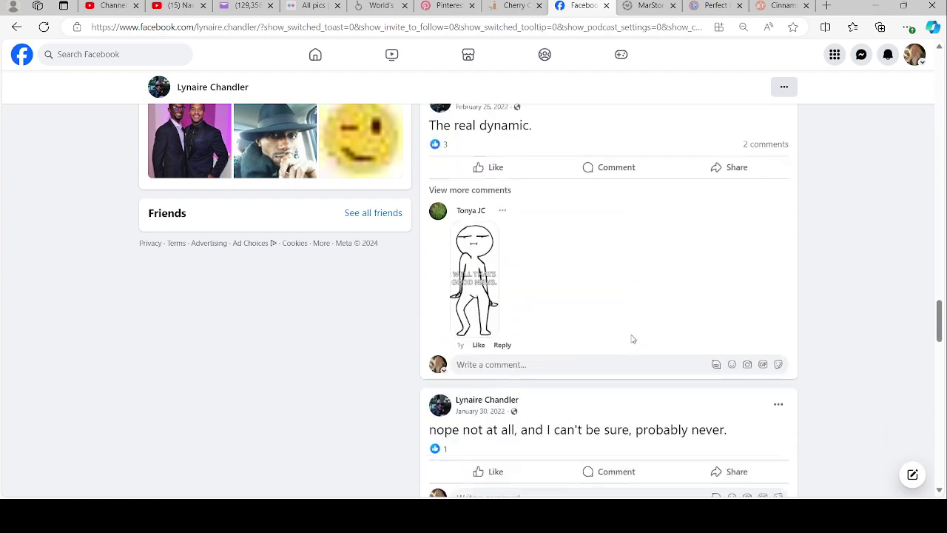
pyautogui.scroll(-15, 633, 339)
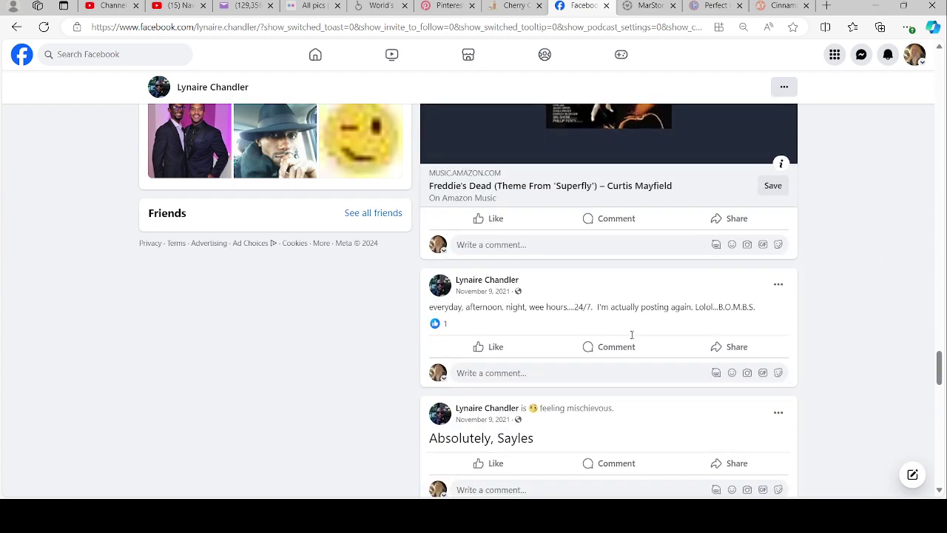
pyautogui.scroll(-15, 633, 339)
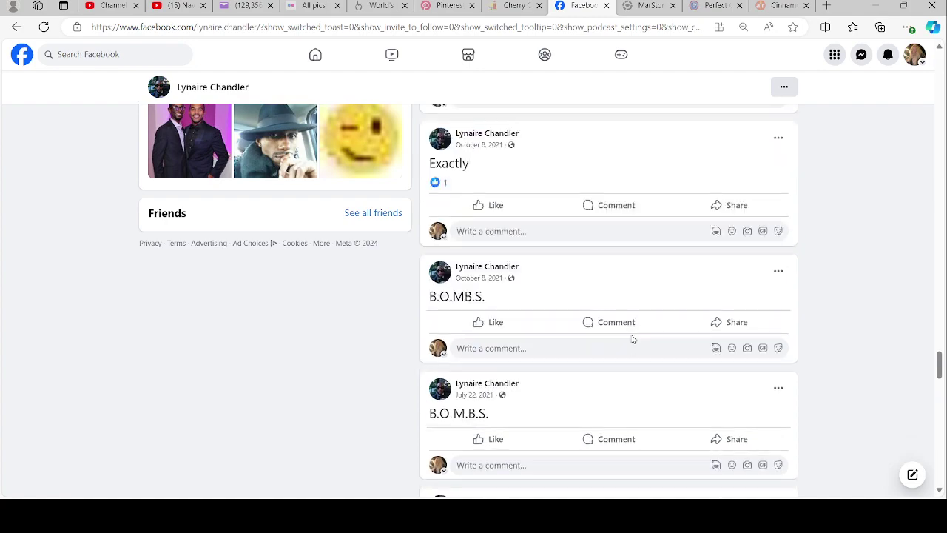
pyautogui.scroll(-10, 633, 338)
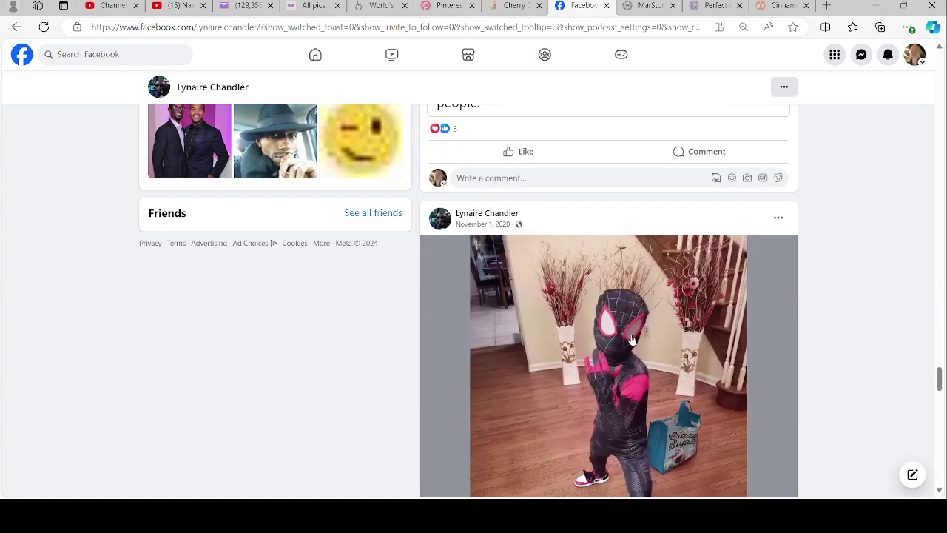
pyautogui.scroll(20, 632, 339)
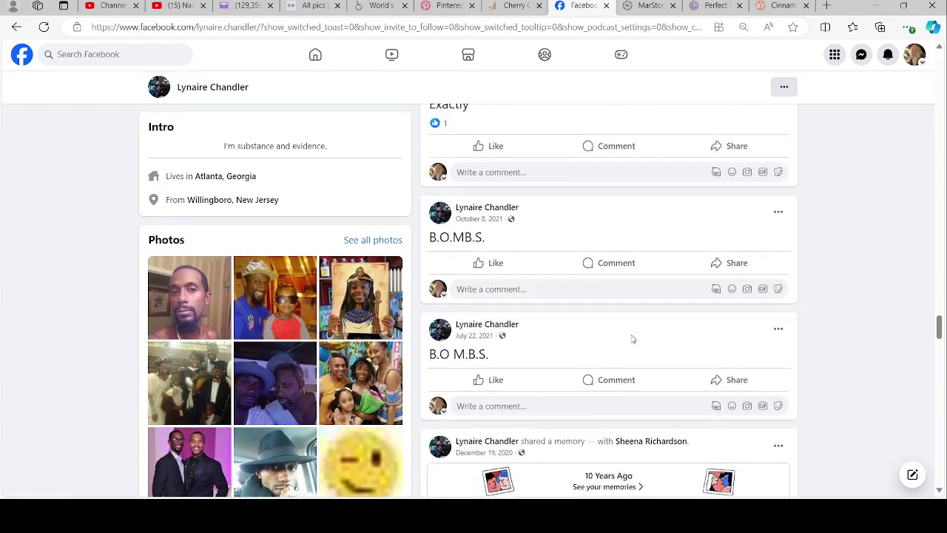
pyautogui.scroll(20, 632, 335)
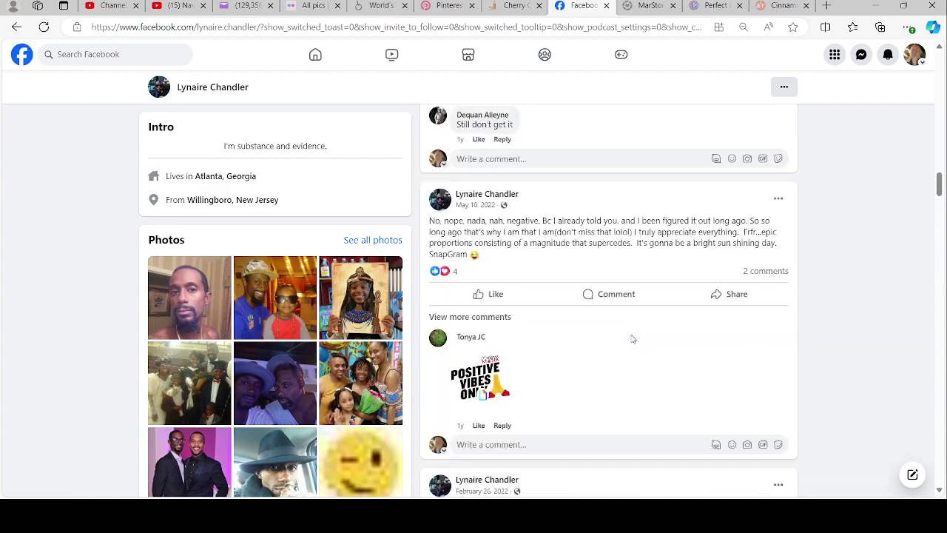
pyautogui.scroll(20, 632, 339)
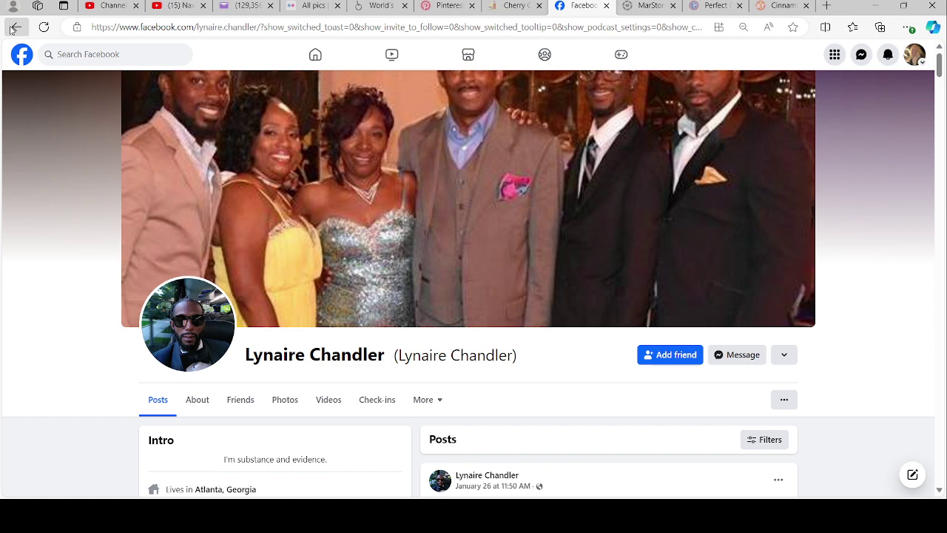
pyautogui.click(16, 26)
pyautogui.click(16, 28)
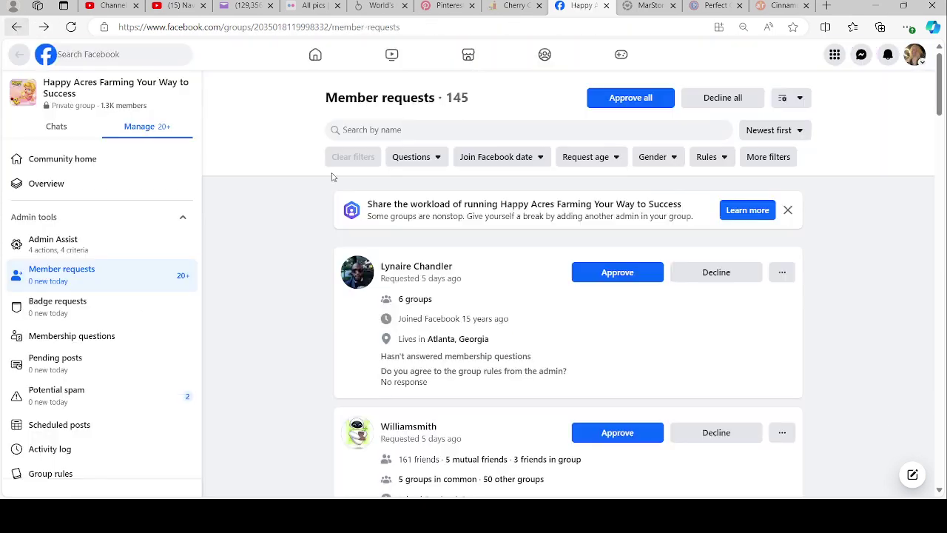
# Step: Check the group's badge requests, and review the membership questions with the group rules agreement option
pyautogui.click(71, 313)
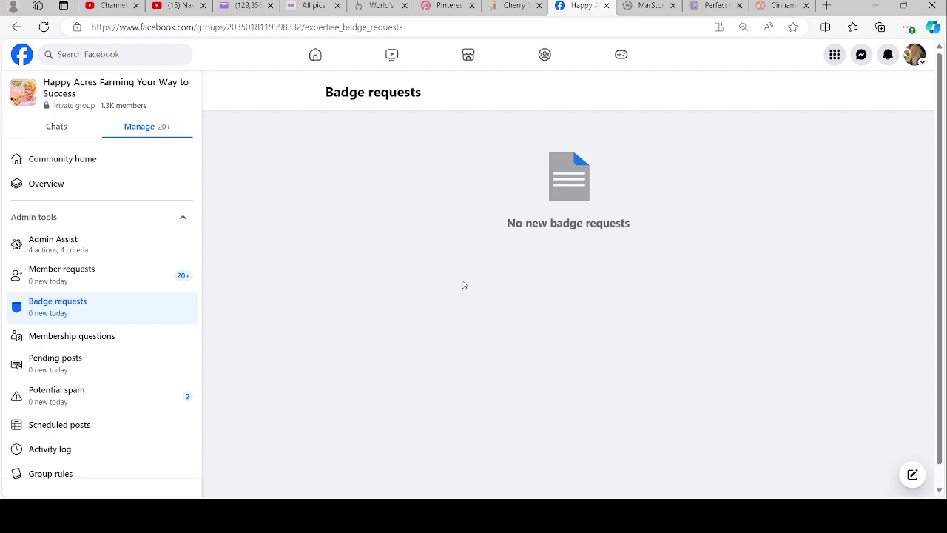
pyautogui.scroll(-1, 104, 326)
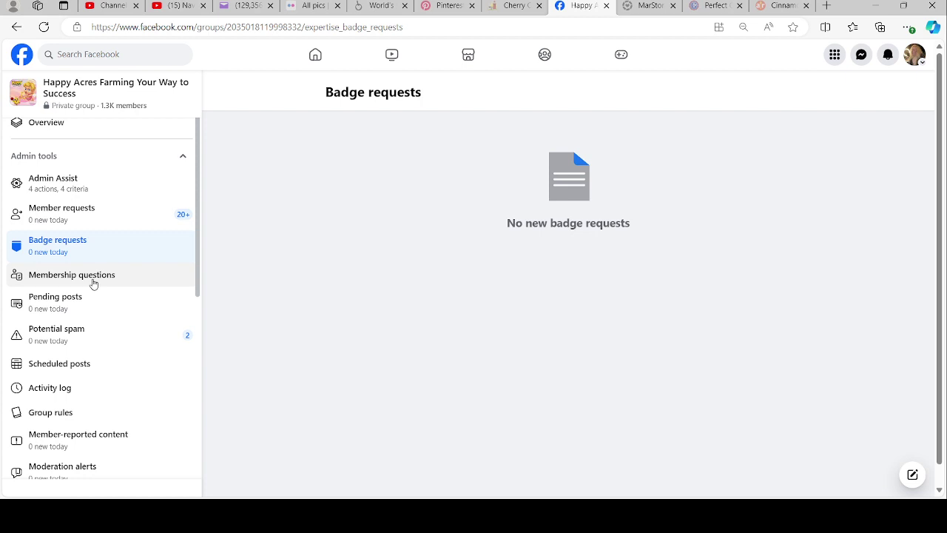
pyautogui.click(93, 284)
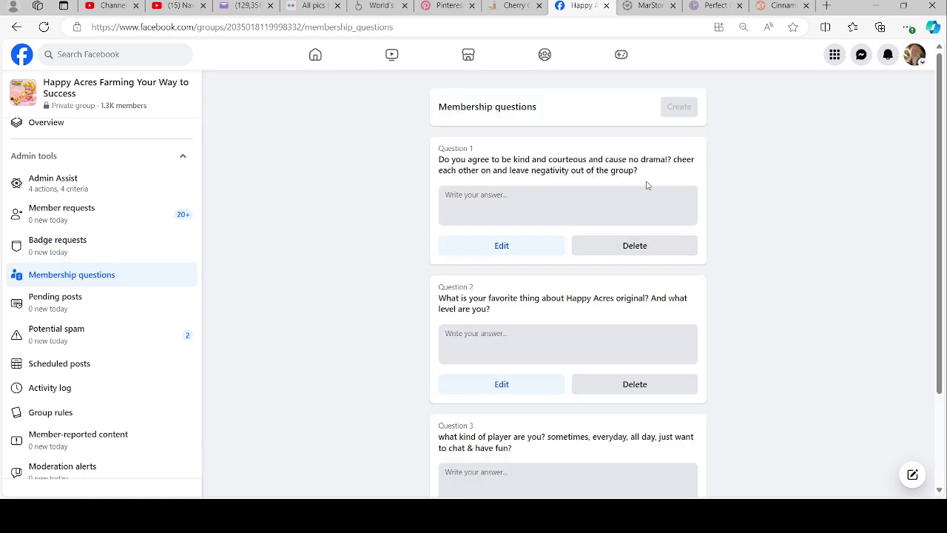
pyautogui.scroll(-3, 647, 185)
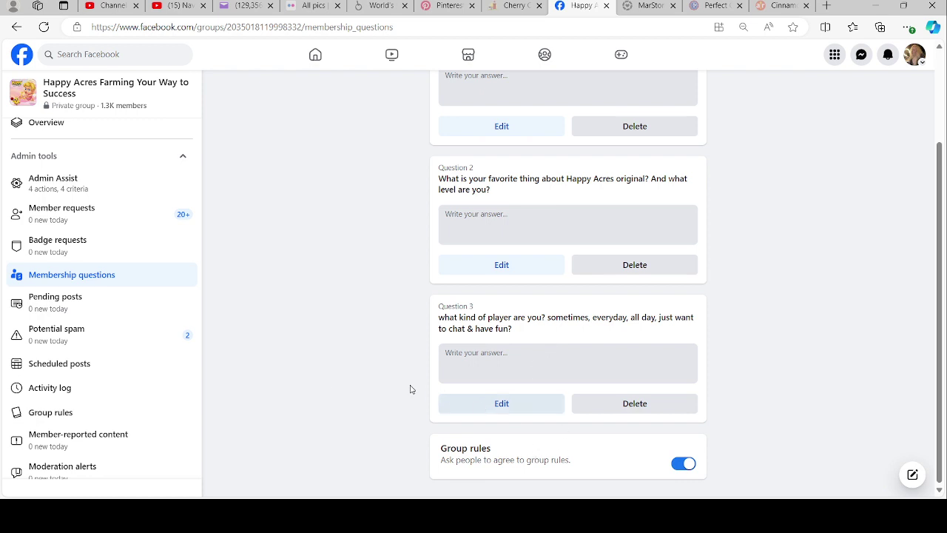
pyautogui.scroll(3, 410, 387)
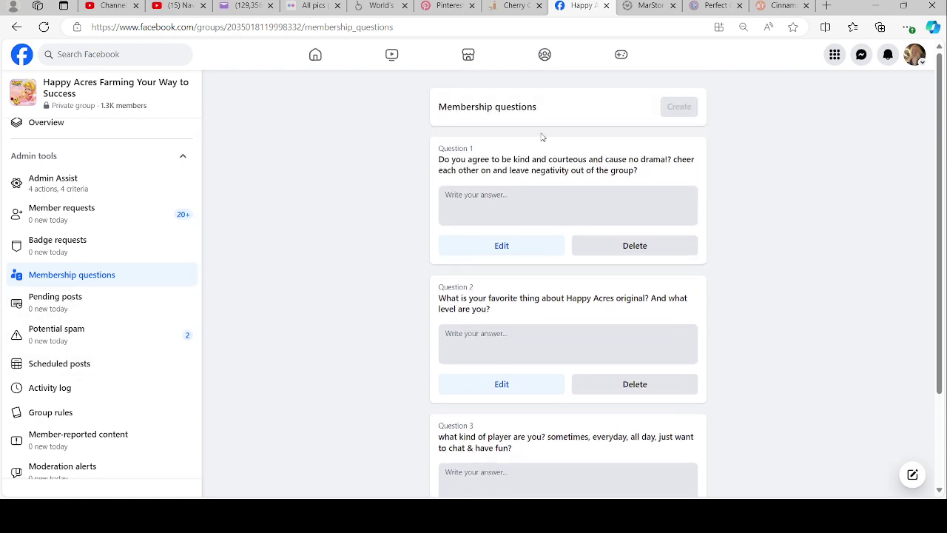
# Step: Check the pending posts, and publish both potential spam posts about reaching Level 96 and Level 95 in Happy Acres
pyautogui.click(59, 306)
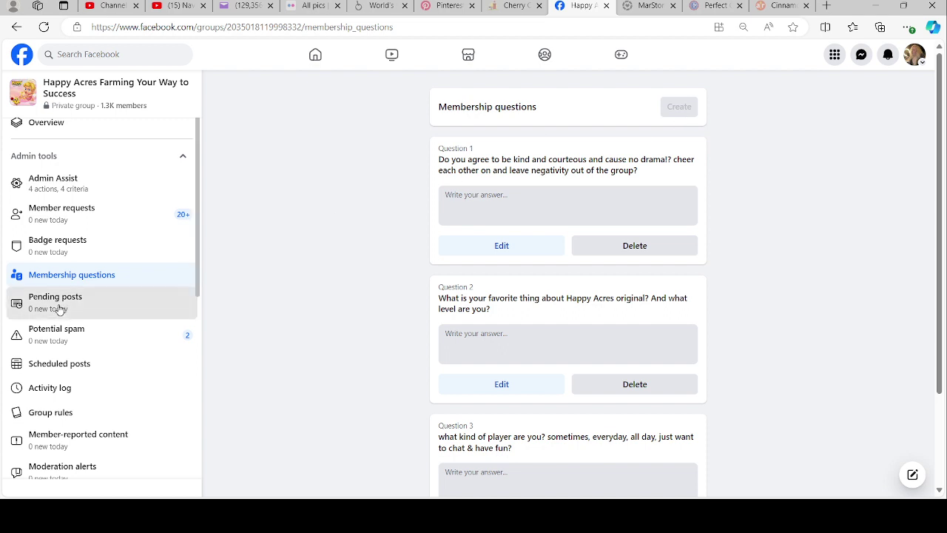
pyautogui.click(67, 339)
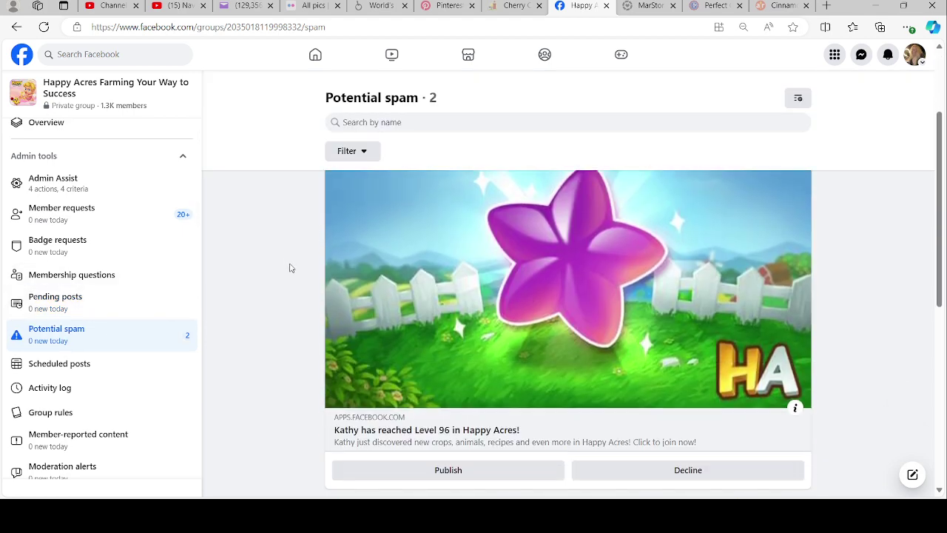
pyautogui.scroll(-7, 291, 277)
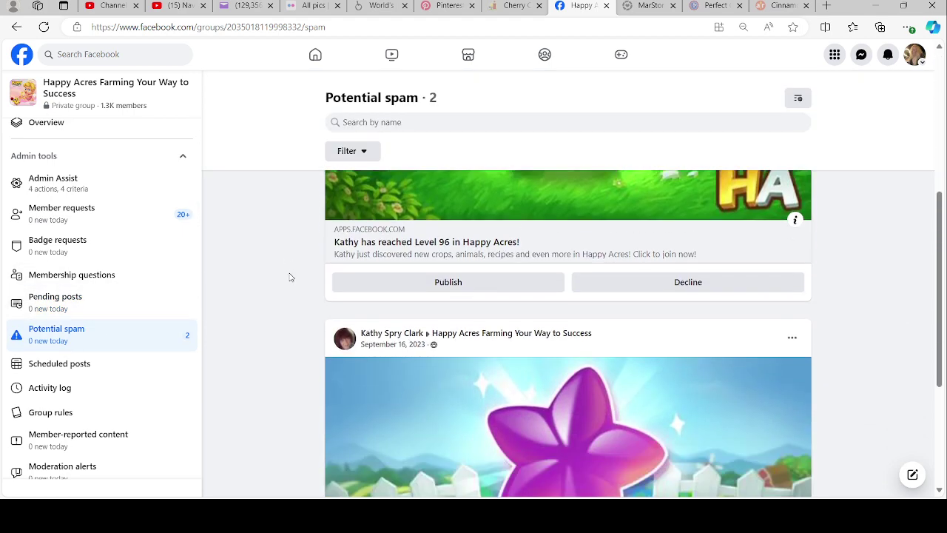
pyautogui.scroll(7, 277, 287)
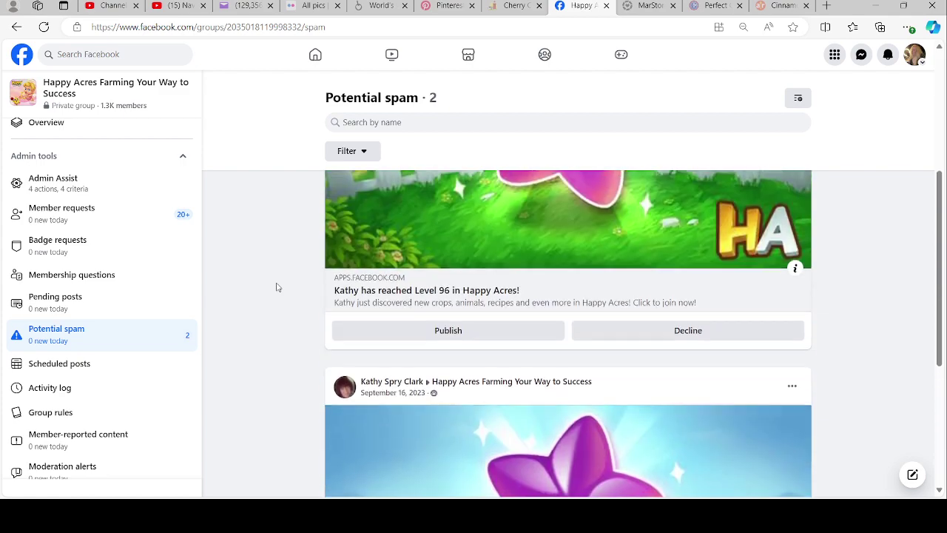
pyautogui.scroll(-5, 266, 295)
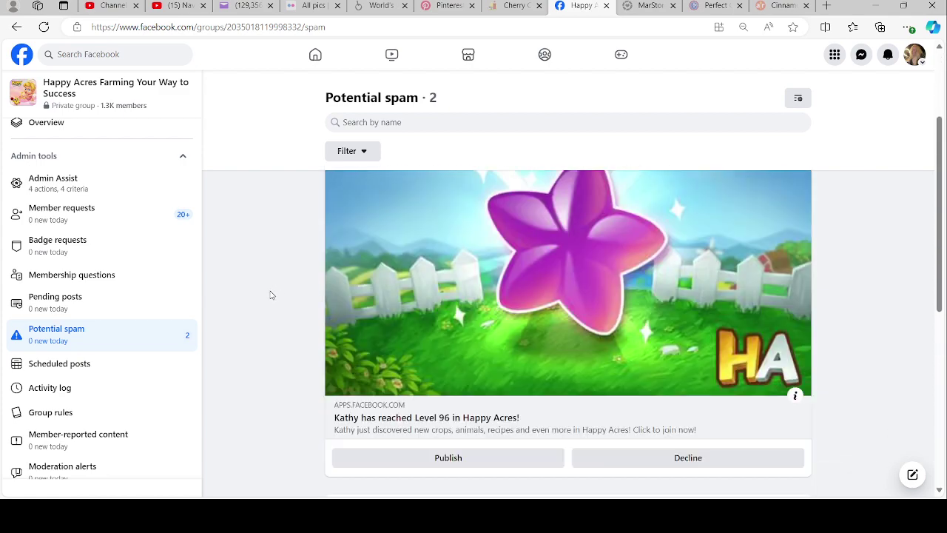
pyautogui.scroll(2, 268, 295)
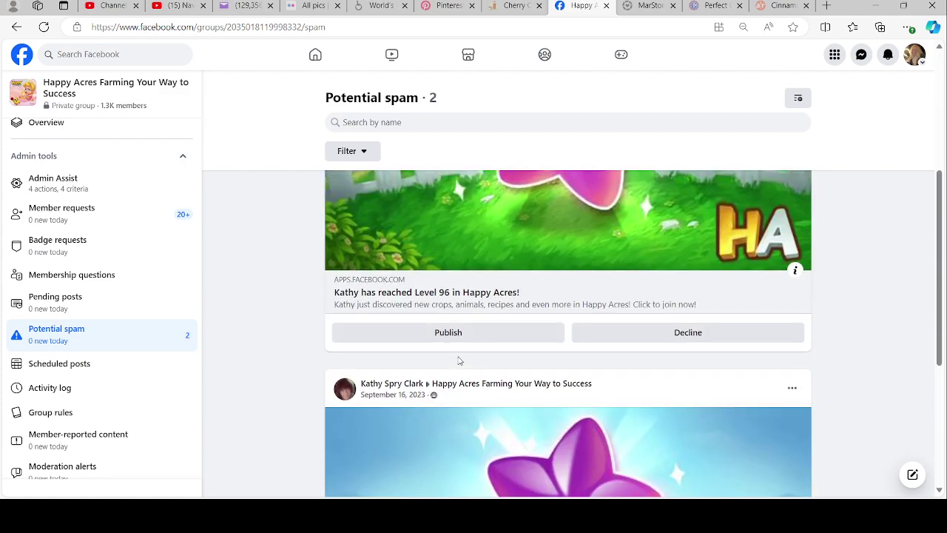
pyautogui.click(476, 339)
pyautogui.scroll(-2, 374, 336)
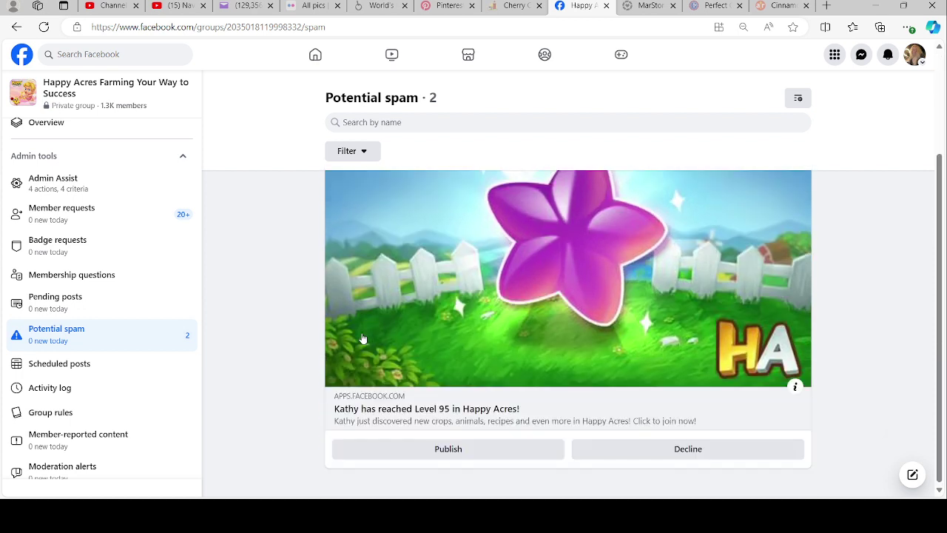
pyautogui.click(450, 449)
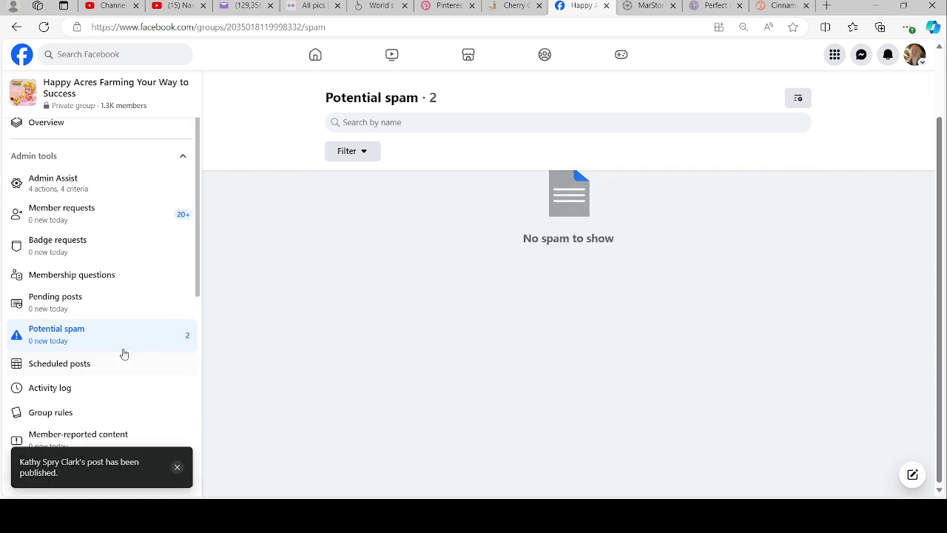
# Step: Check the group's scheduled posts, and review today's admin and moderator actions in the activity log
pyautogui.scroll(-2, 123, 347)
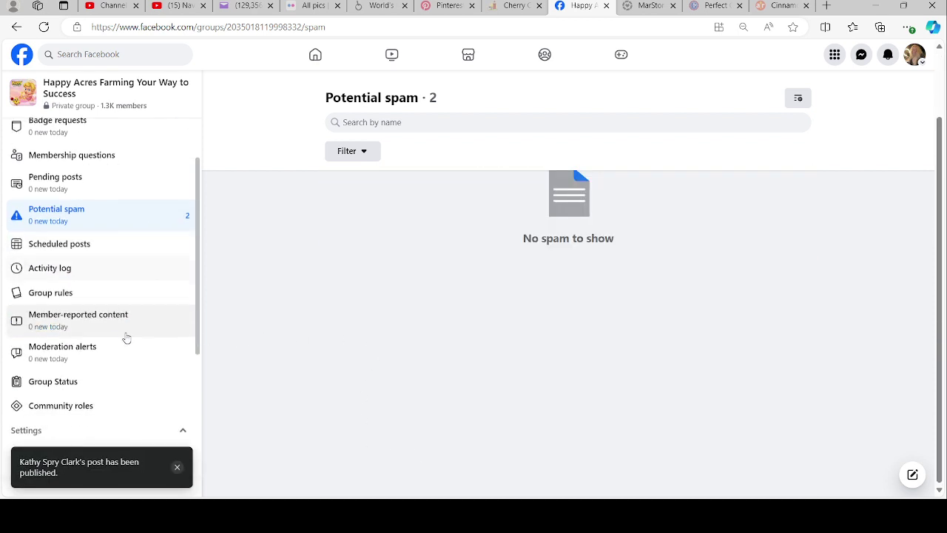
pyautogui.click(64, 241)
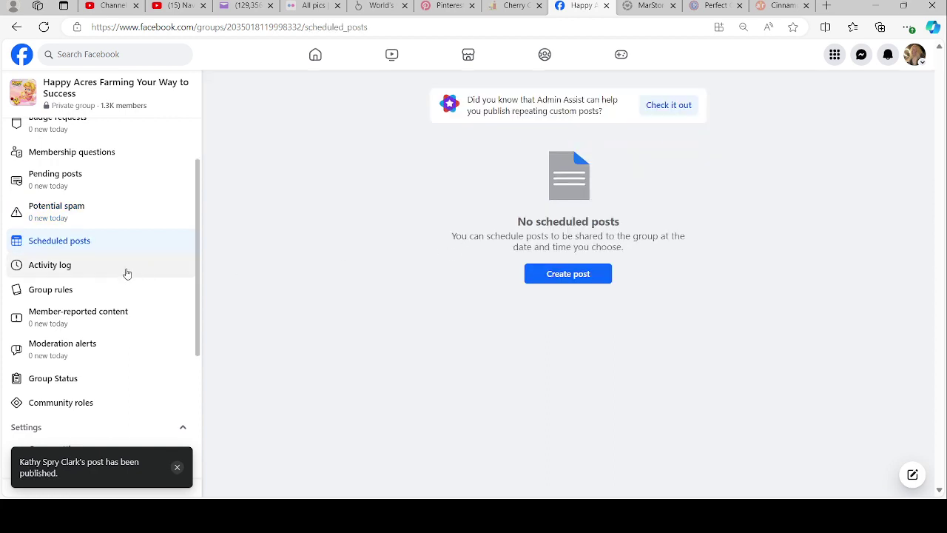
pyautogui.click(62, 270)
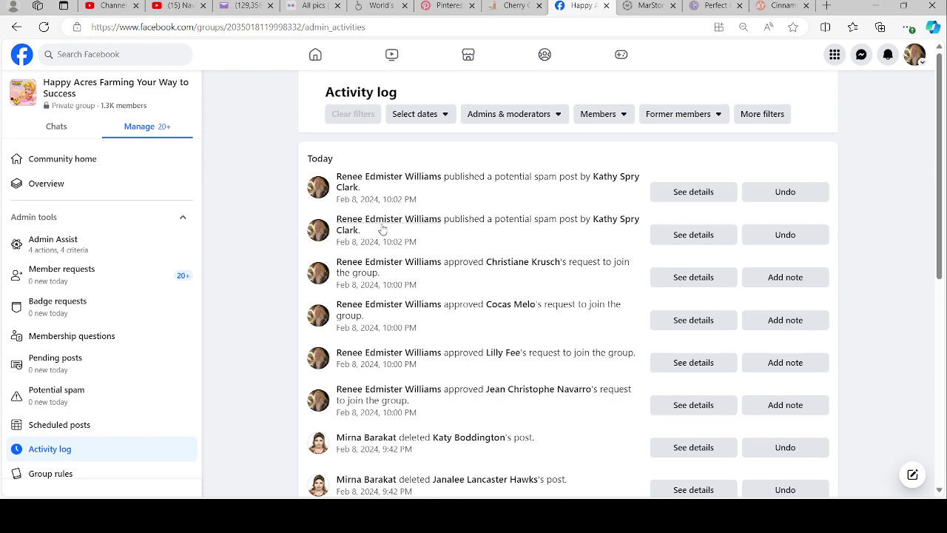
pyautogui.scroll(-5, 436, 341)
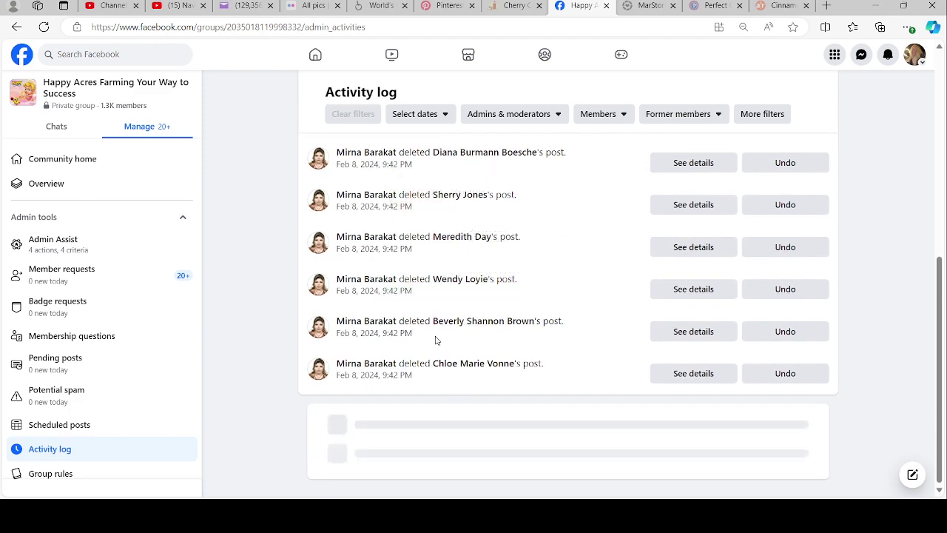
pyautogui.scroll(5, 504, 330)
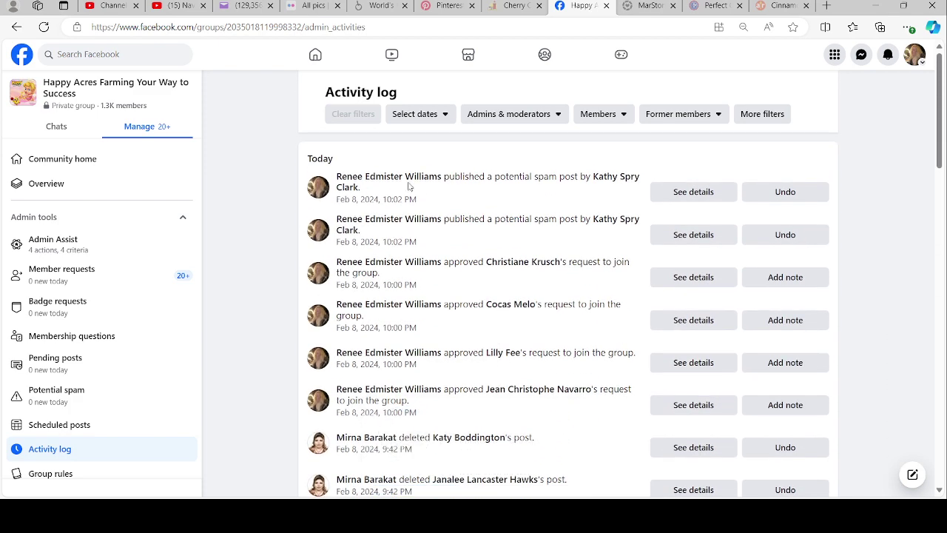
# Step: Look back through the activity log's admin actions from February 8 to February 6, 2024, and return to the February 8 entries
pyautogui.scroll(-1, 435, 197)
pyautogui.scroll(1, 510, 189)
pyautogui.scroll(-2, 398, 328)
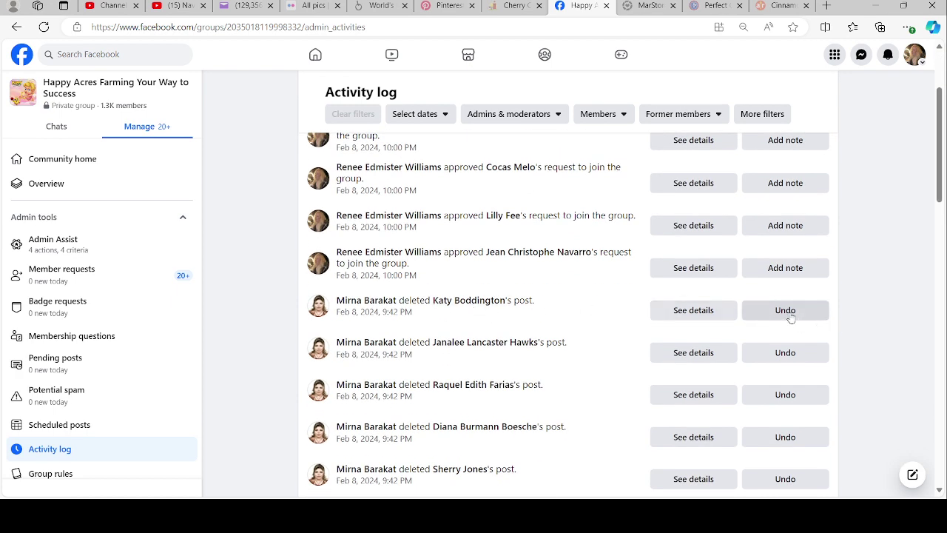
pyautogui.scroll(-10, 544, 375)
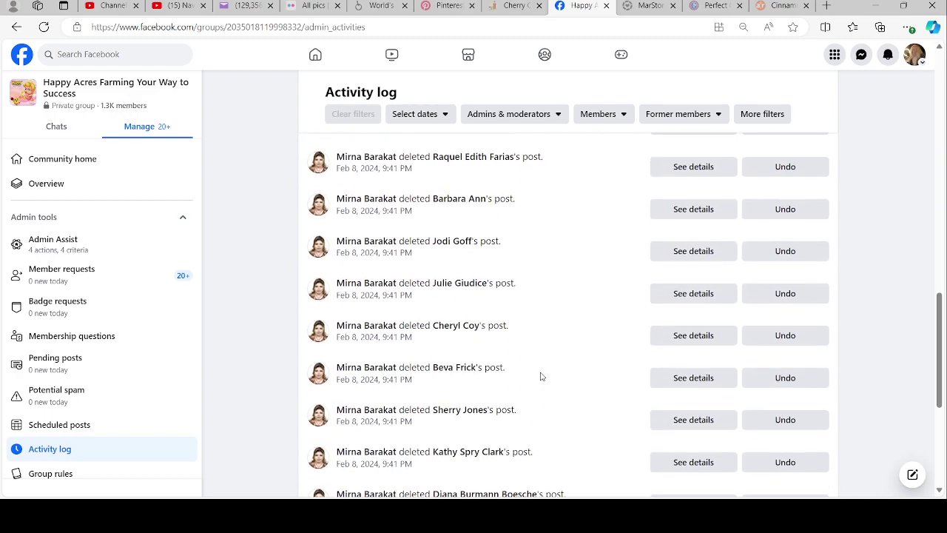
pyautogui.scroll(-10, 541, 376)
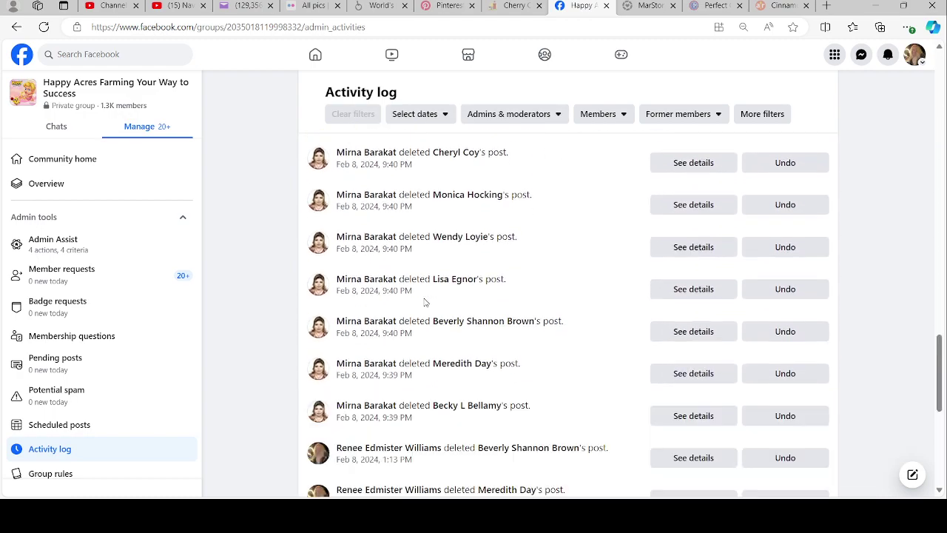
pyautogui.scroll(-10, 425, 302)
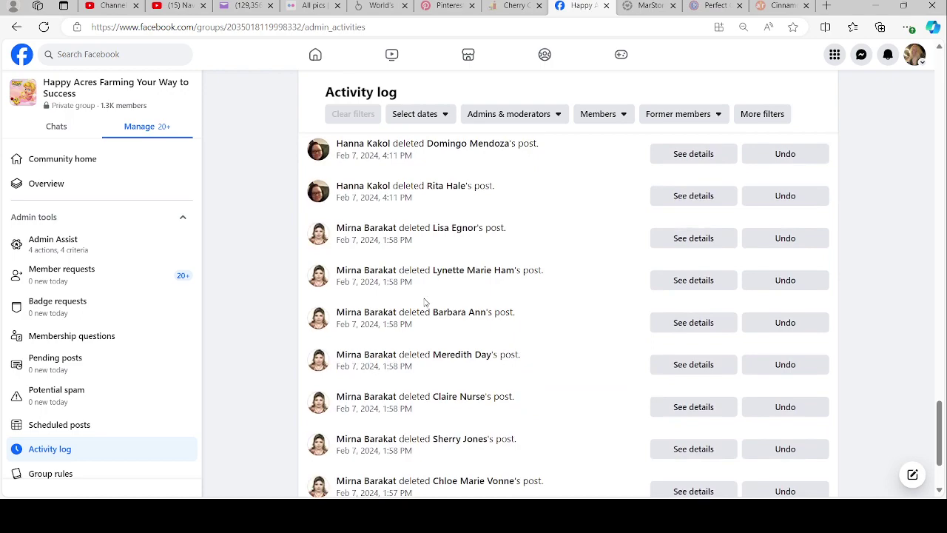
pyautogui.scroll(-10, 426, 302)
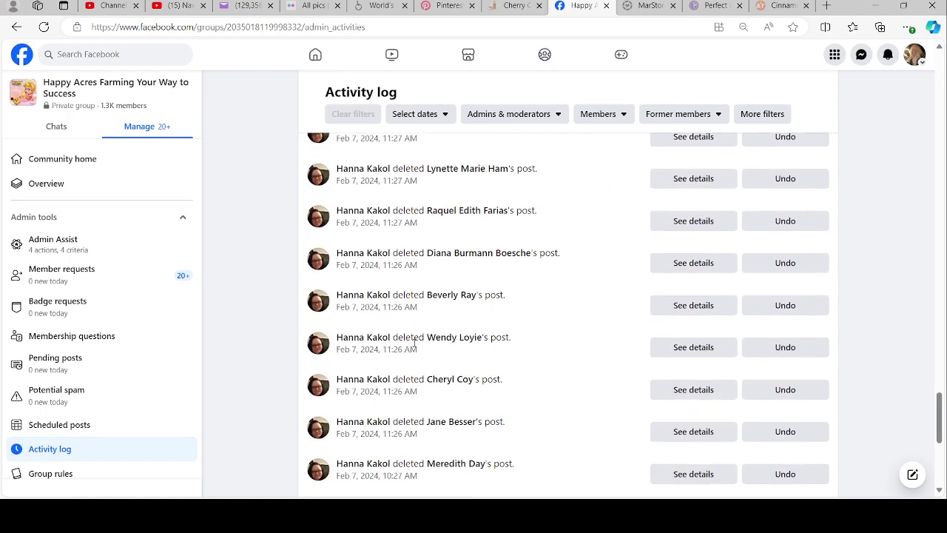
pyautogui.scroll(-10, 414, 344)
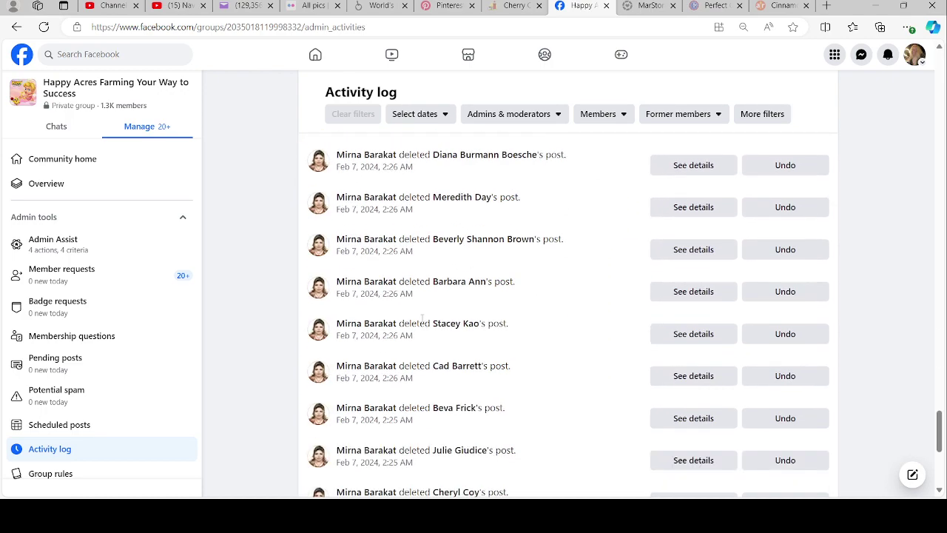
pyautogui.scroll(-10, 419, 306)
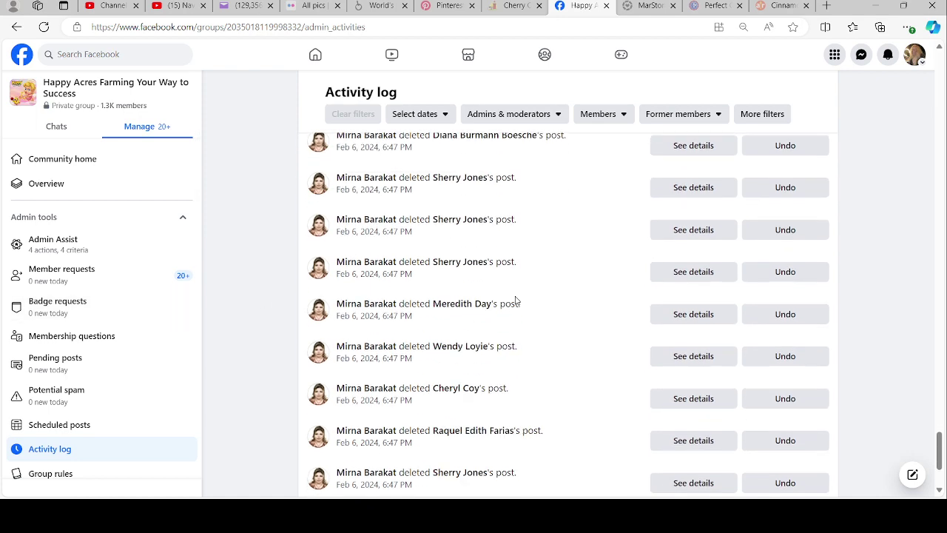
pyautogui.scroll(-2, 516, 299)
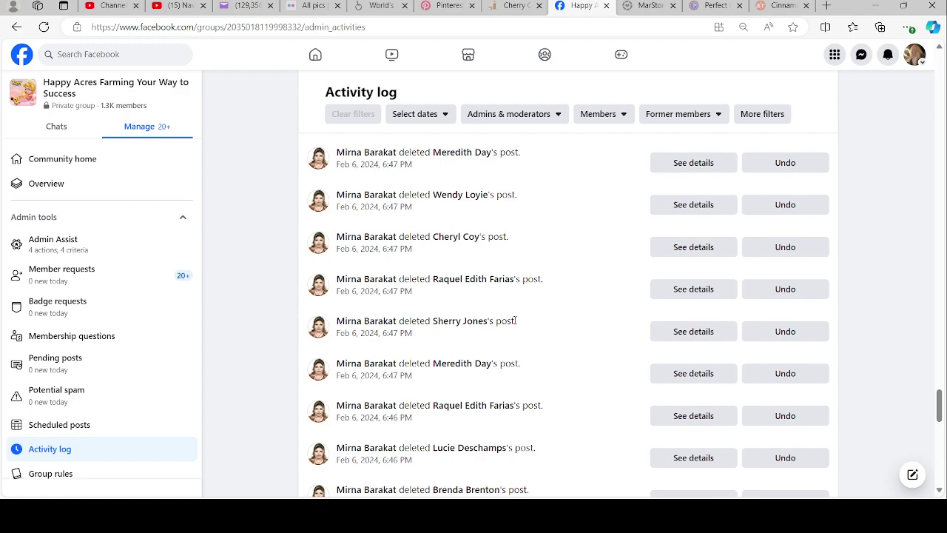
pyautogui.scroll(-15, 371, 249)
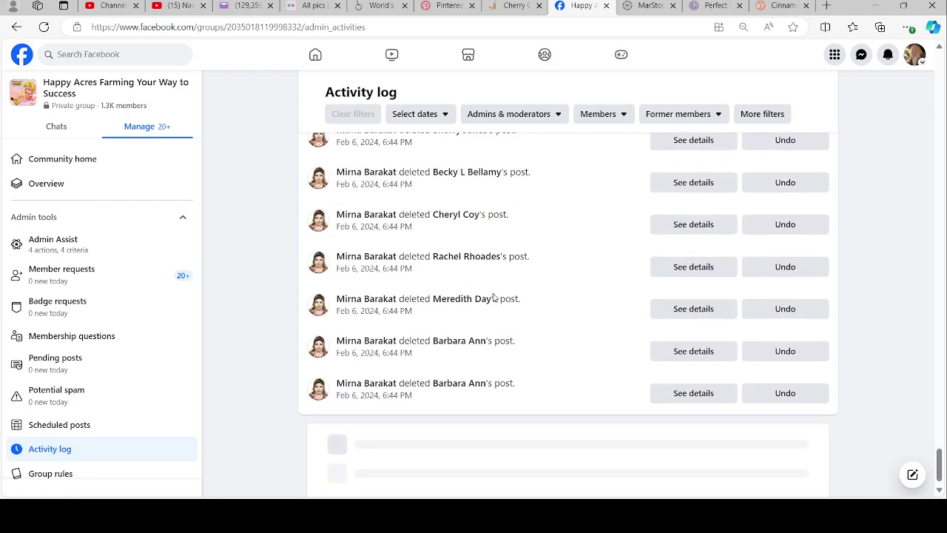
pyautogui.scroll(-8, 469, 313)
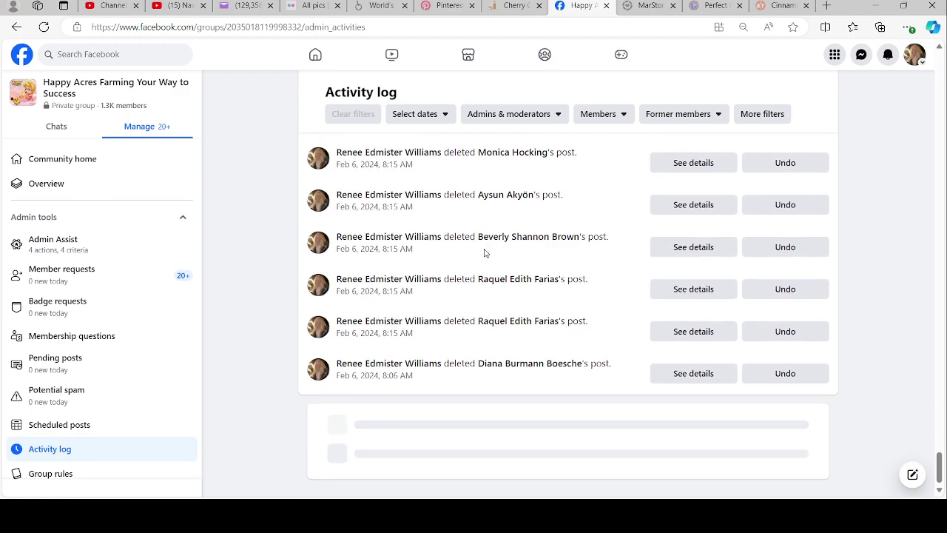
pyautogui.scroll(10, 472, 251)
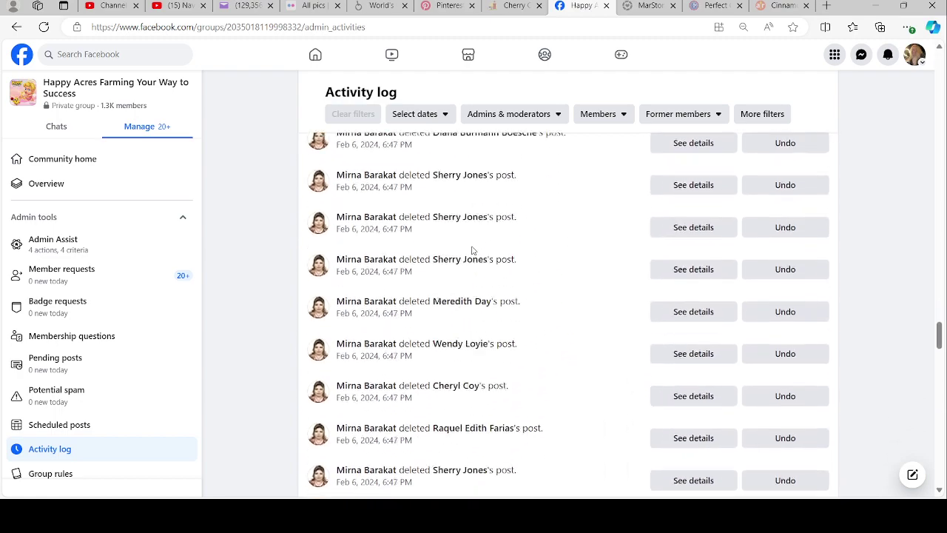
pyautogui.scroll(10, 473, 250)
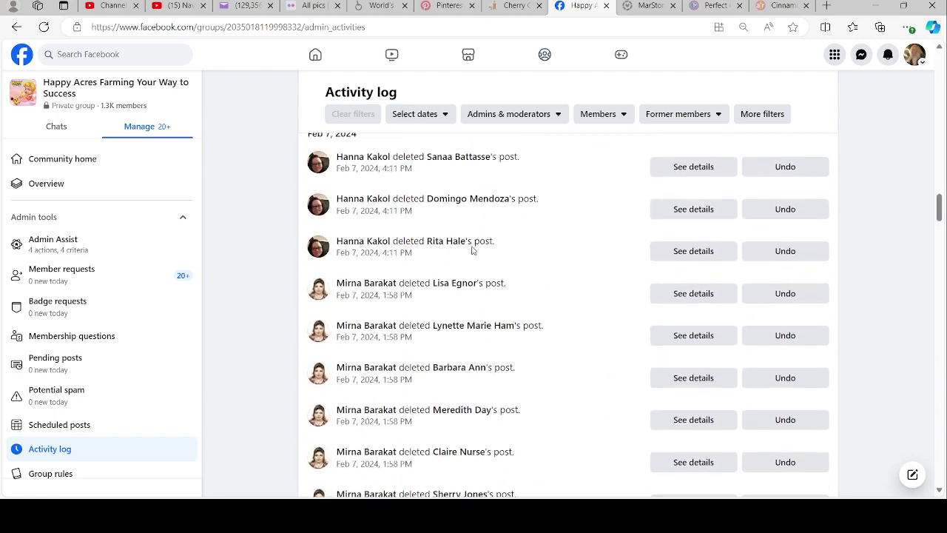
pyautogui.scroll(10, 472, 251)
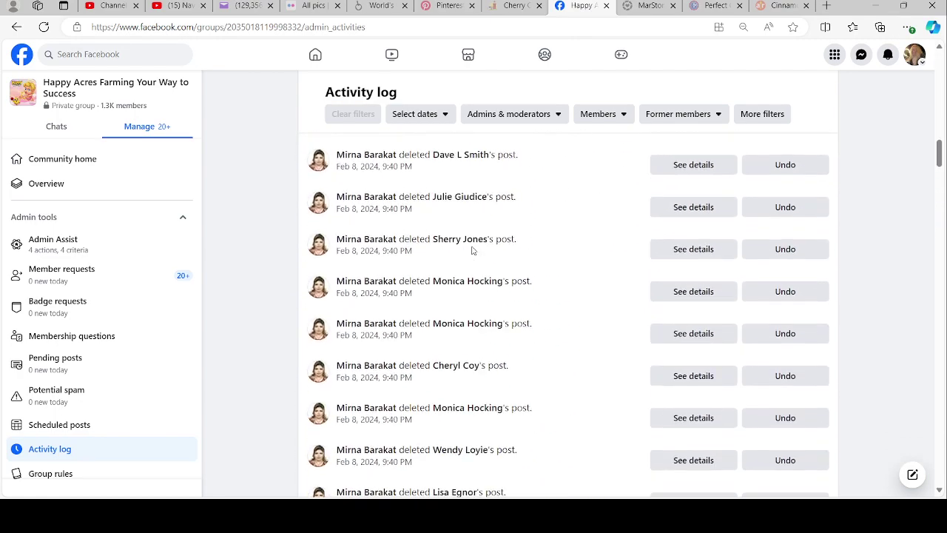
pyautogui.scroll(1, 472, 250)
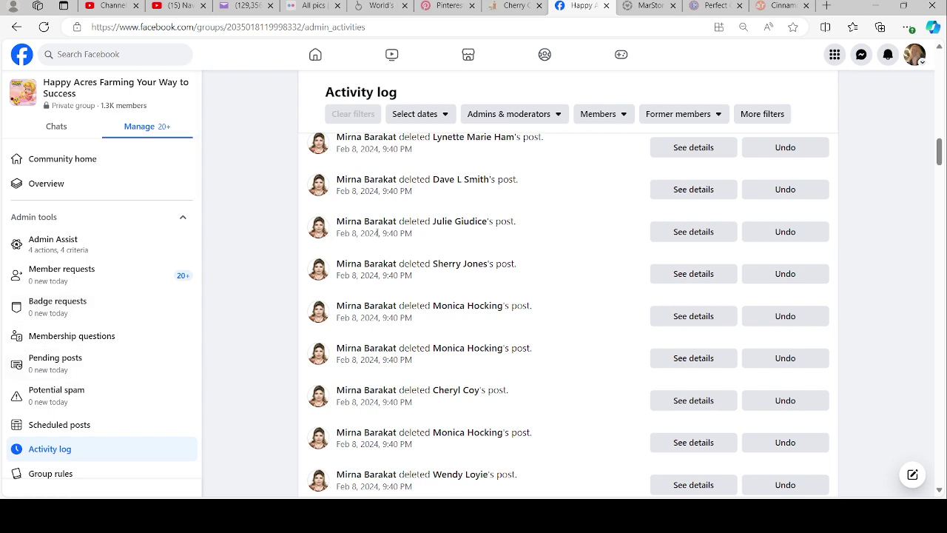
# Step: Review the list of group rules, and check the group's member-reported content
pyautogui.scroll(-2, 104, 363)
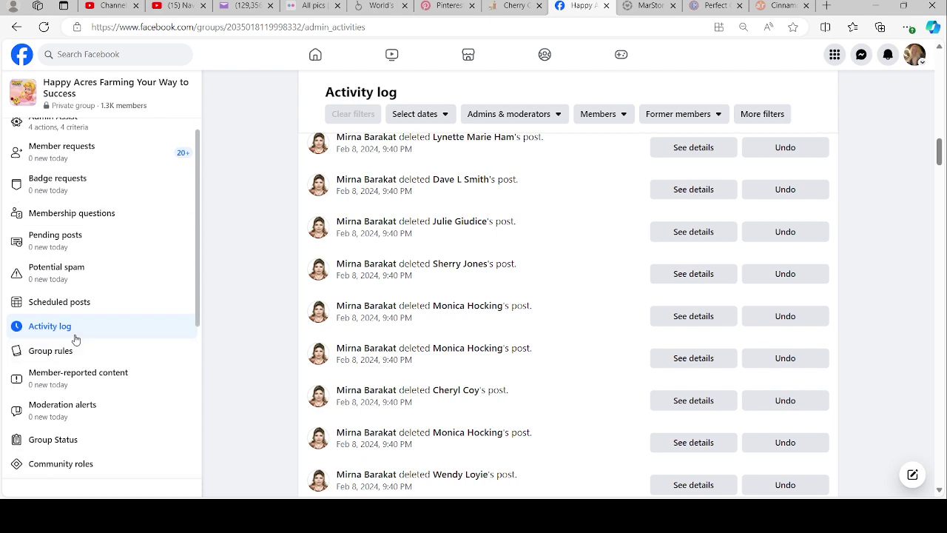
pyautogui.scroll(-2, 70, 348)
pyautogui.click(66, 228)
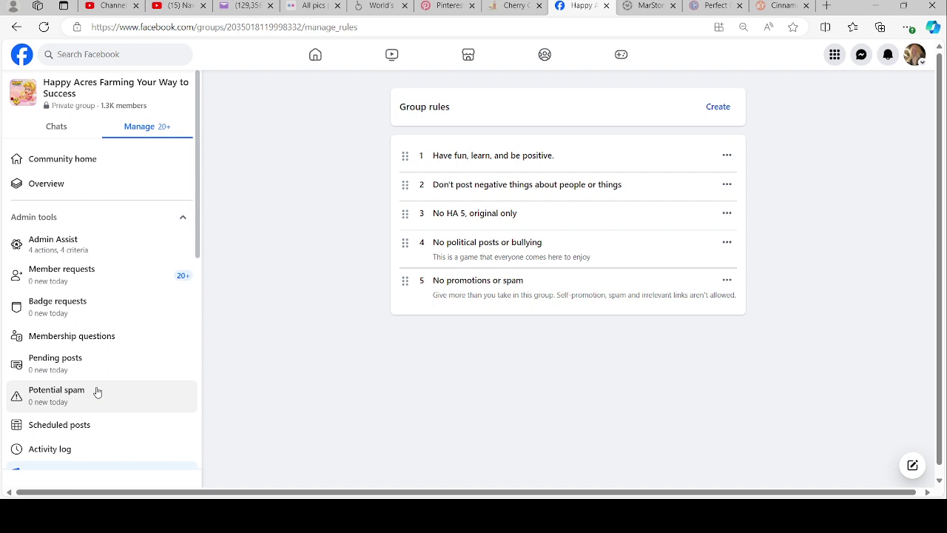
pyautogui.scroll(-1, 104, 385)
pyautogui.scroll(-1, 262, 345)
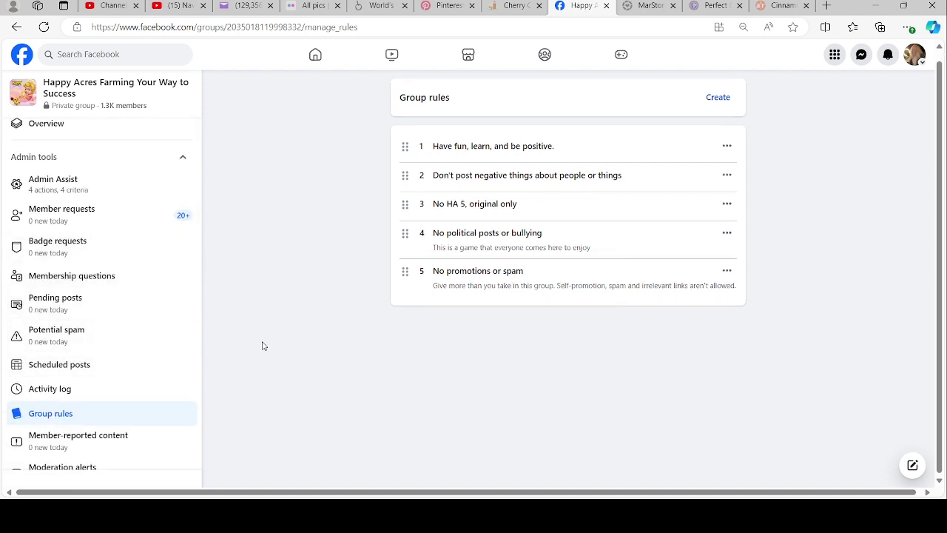
pyautogui.click(78, 438)
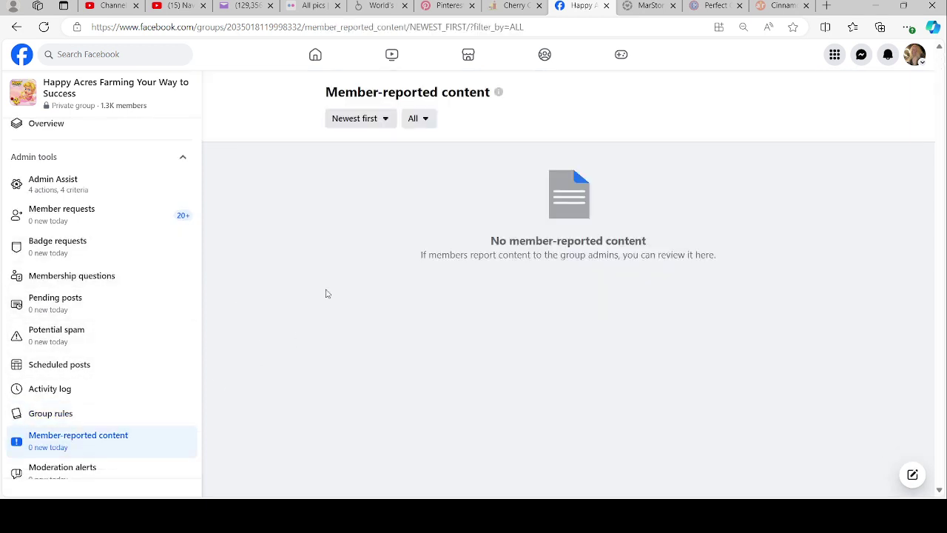
# Step: Check the group's moderation alerts, and view the Group Status page for violations and restrictions
pyautogui.scroll(-4, 111, 429)
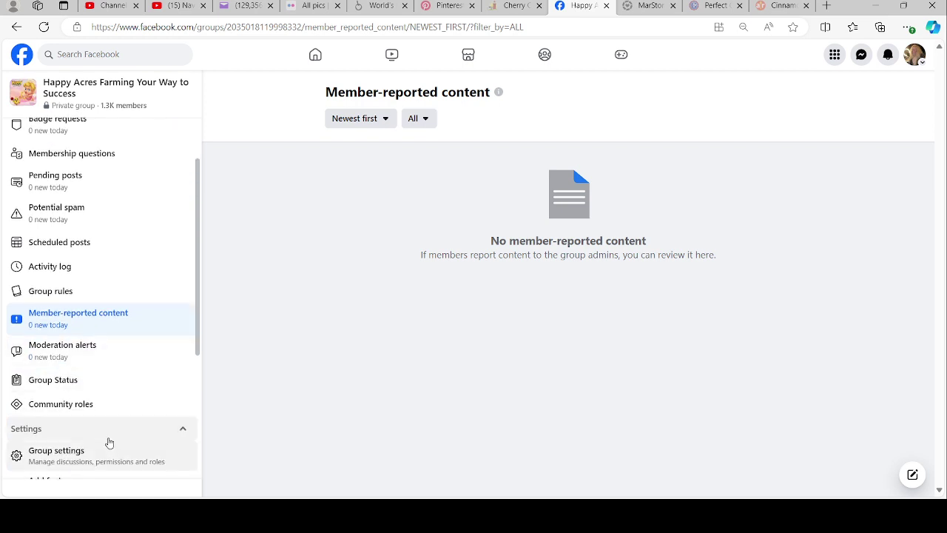
pyautogui.click(63, 226)
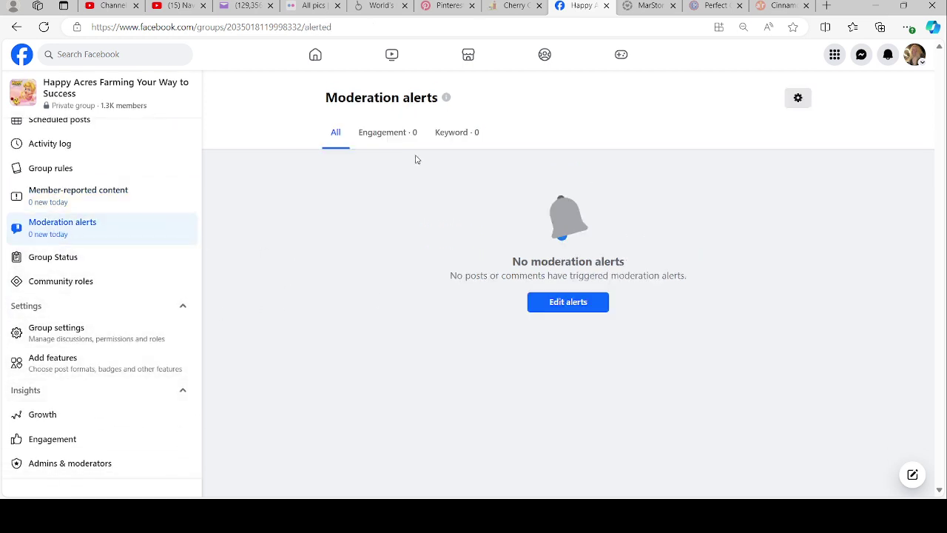
pyautogui.click(53, 258)
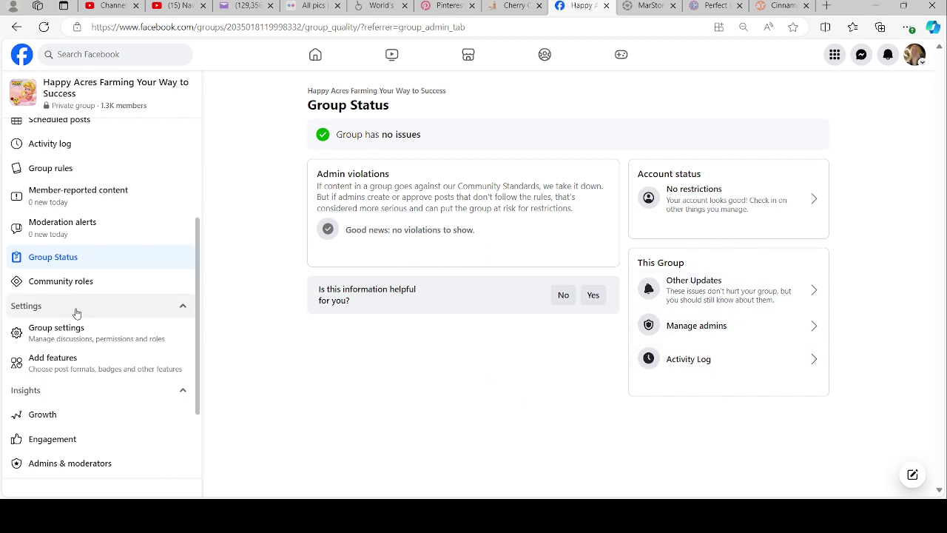
# Step: View the group's community roles, and review the group settings from the setup options through to the advanced settings
pyautogui.click(63, 287)
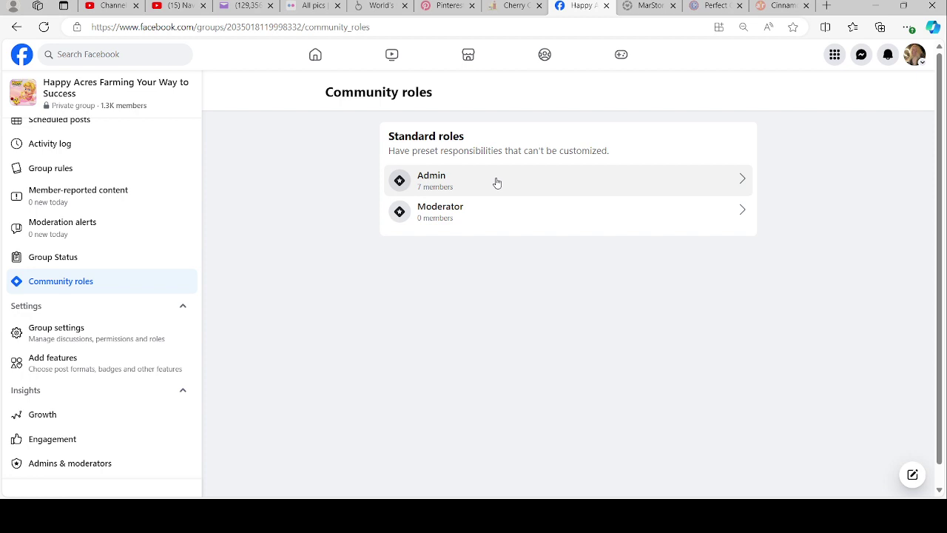
pyautogui.scroll(-2, 74, 269)
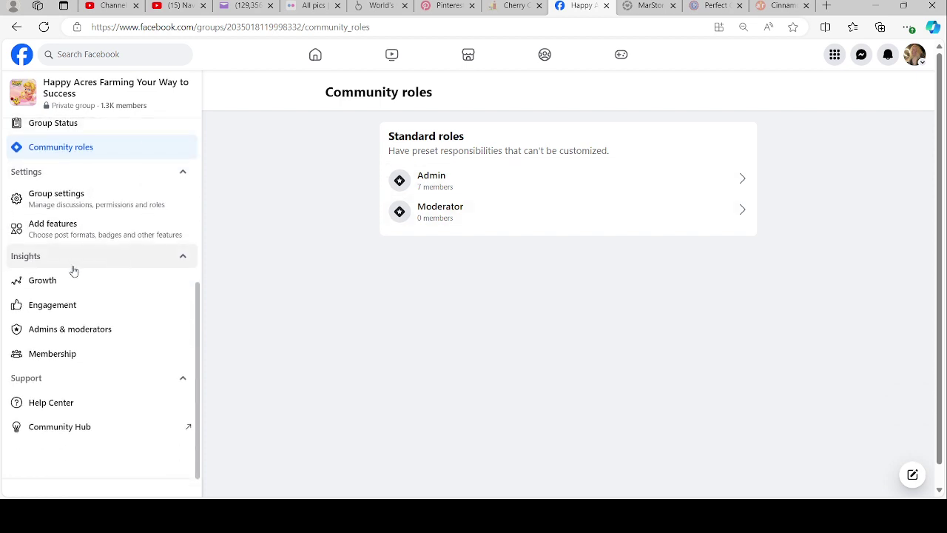
pyautogui.click(83, 199)
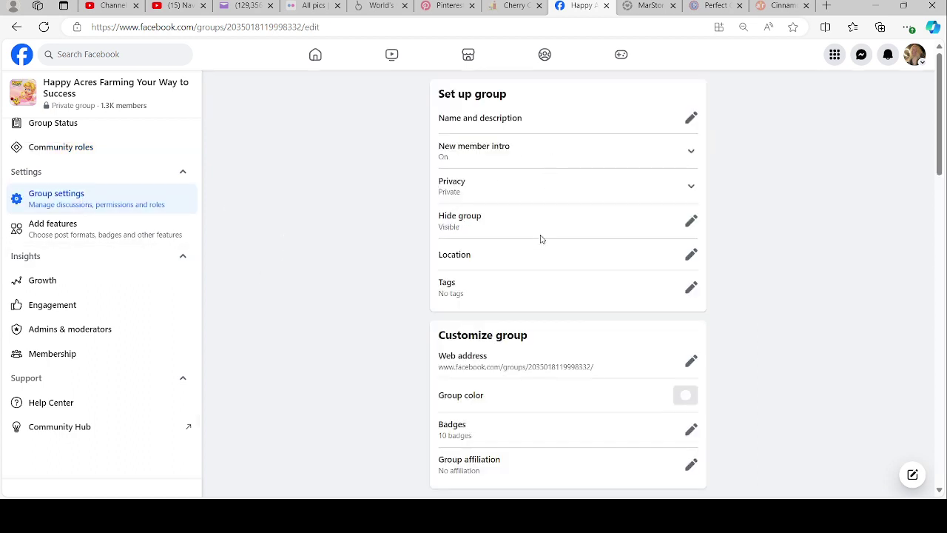
pyautogui.scroll(-2, 536, 275)
pyautogui.scroll(2, 537, 264)
pyautogui.scroll(-3, 519, 289)
pyautogui.scroll(-2, 521, 305)
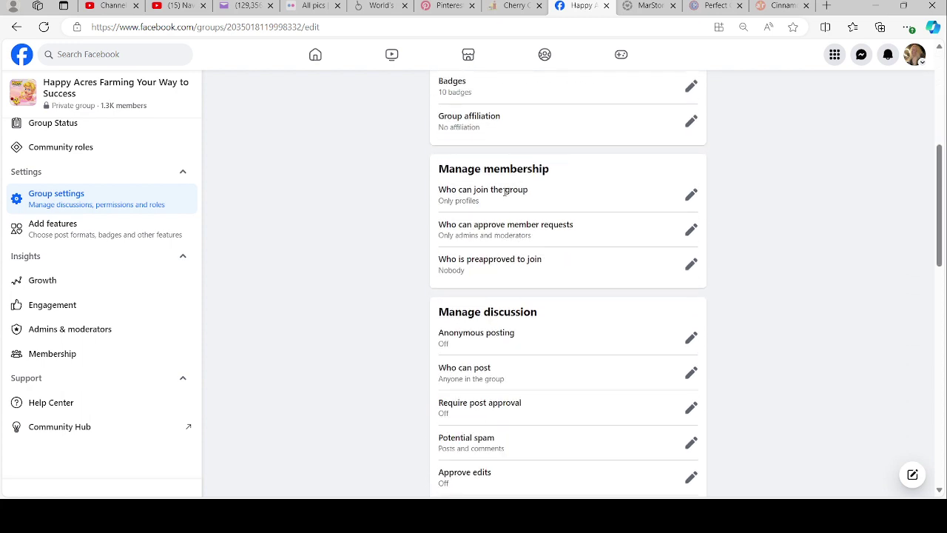
pyautogui.scroll(-2, 538, 235)
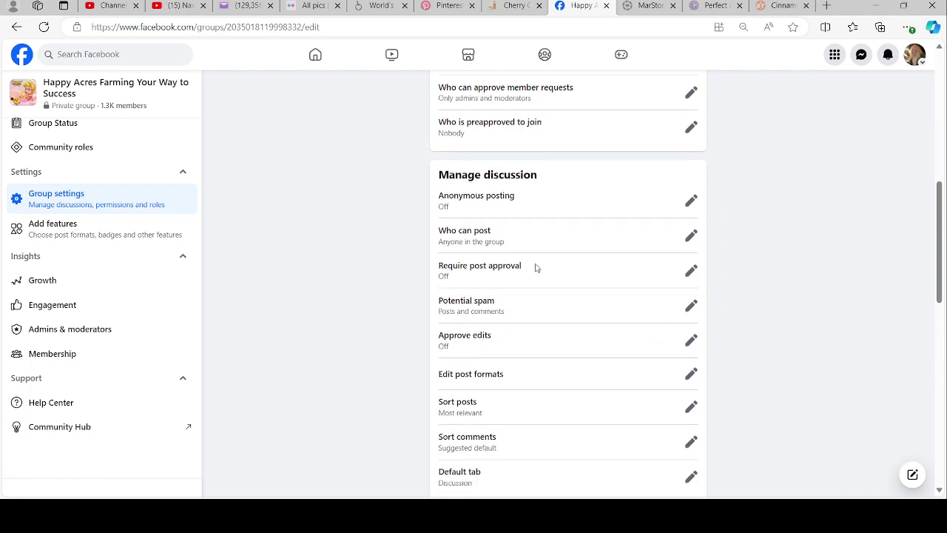
pyautogui.scroll(-6, 524, 201)
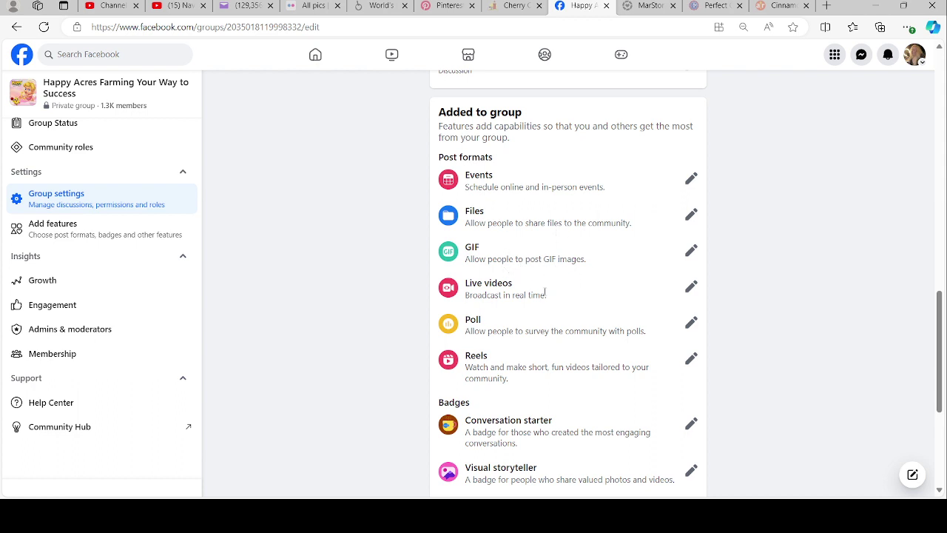
pyautogui.scroll(-3, 518, 317)
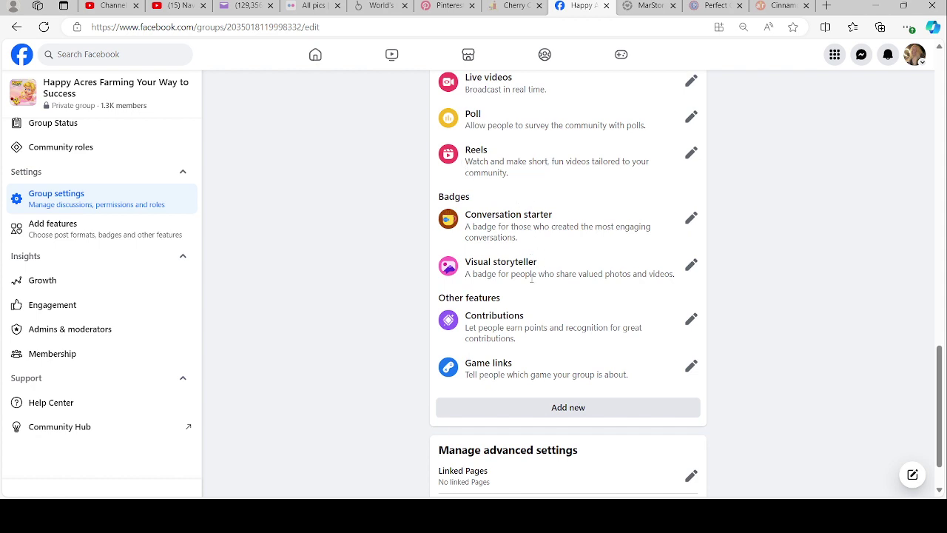
pyautogui.scroll(-1, 516, 362)
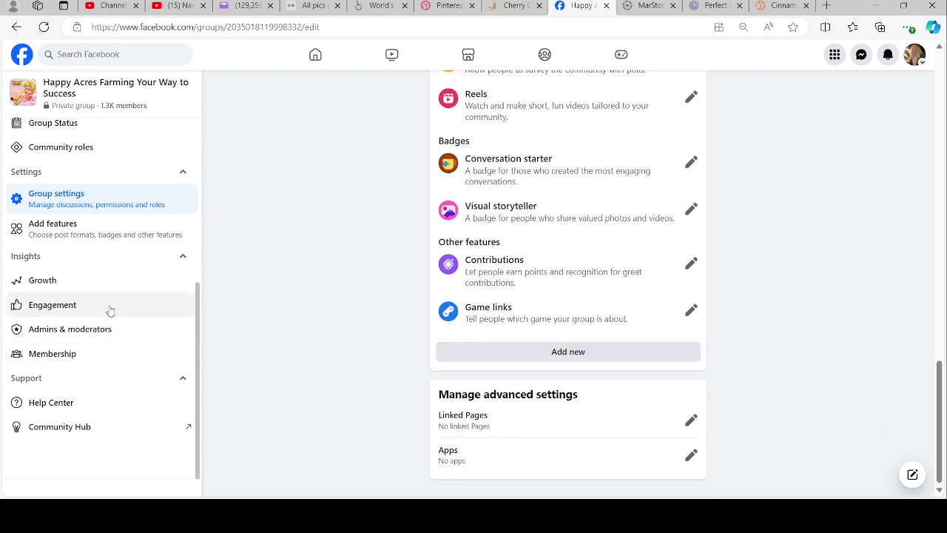
# Step: Look through the post formats, feature sets, badges and other features that can be added, and open the full list of badges
pyautogui.click(83, 231)
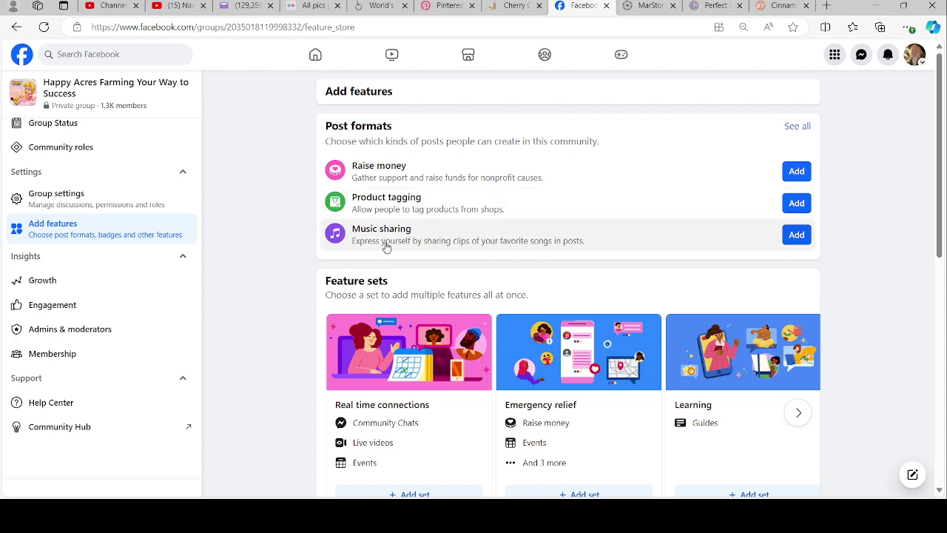
pyautogui.scroll(-4, 307, 249)
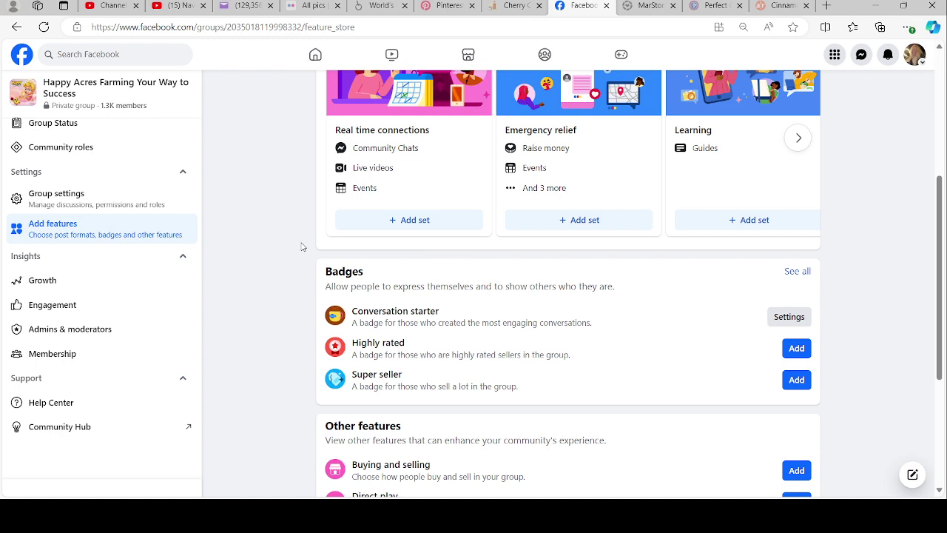
pyautogui.scroll(1, 301, 234)
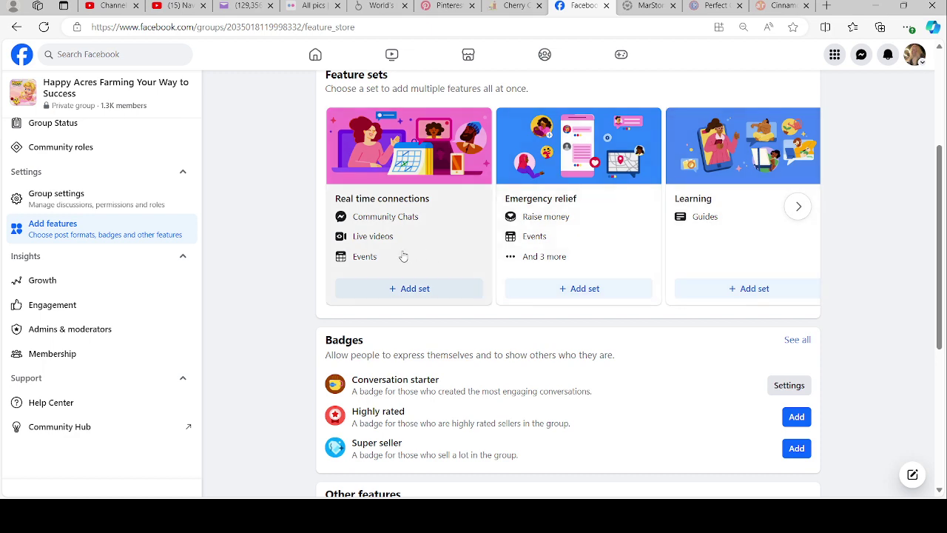
pyautogui.scroll(-2, 361, 240)
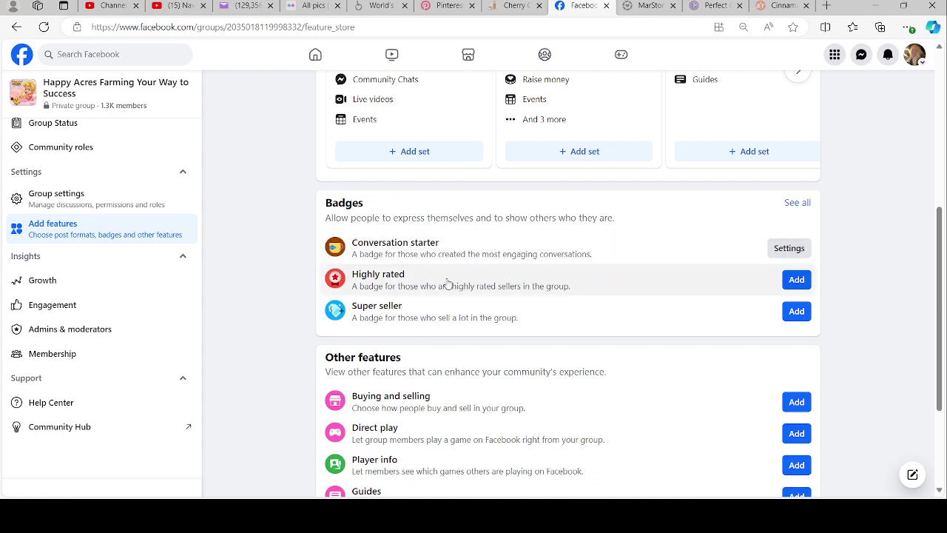
pyautogui.scroll(-1, 450, 355)
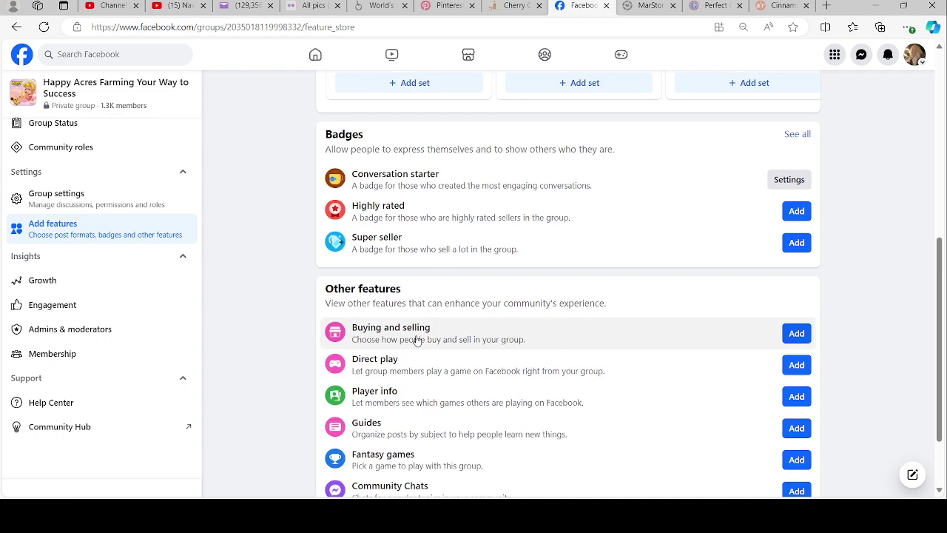
pyautogui.click(797, 135)
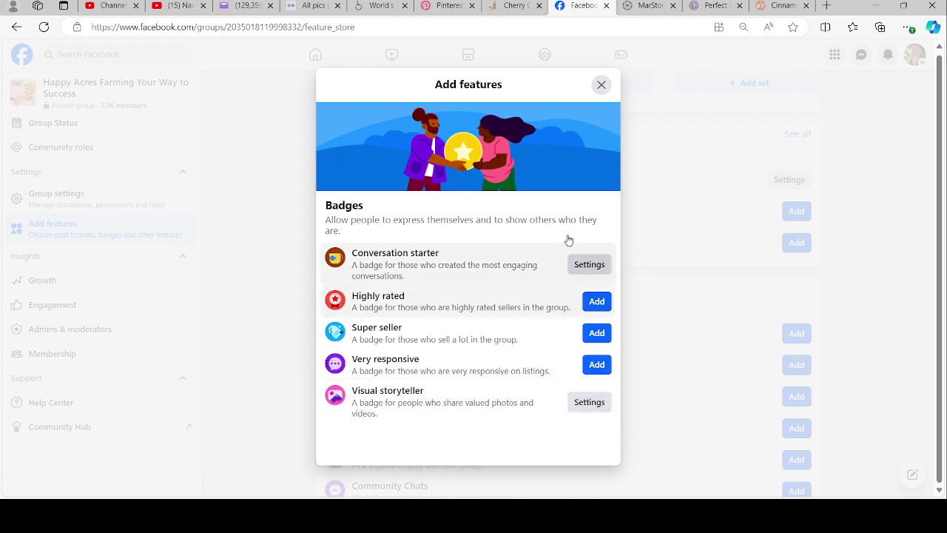
# Step: Close the list of badges and look through the other features available for the group
pyautogui.click(601, 84)
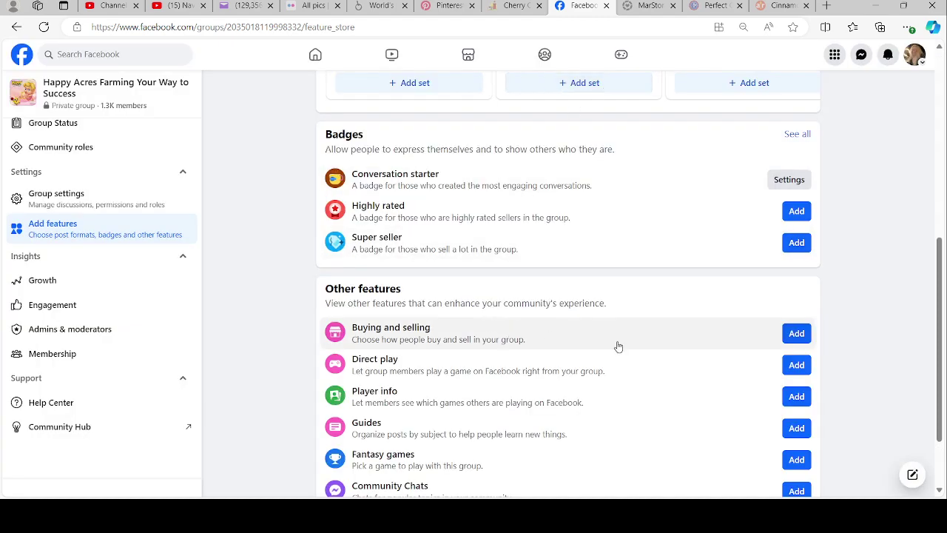
pyautogui.scroll(-1, 472, 340)
pyautogui.scroll(-1, 473, 341)
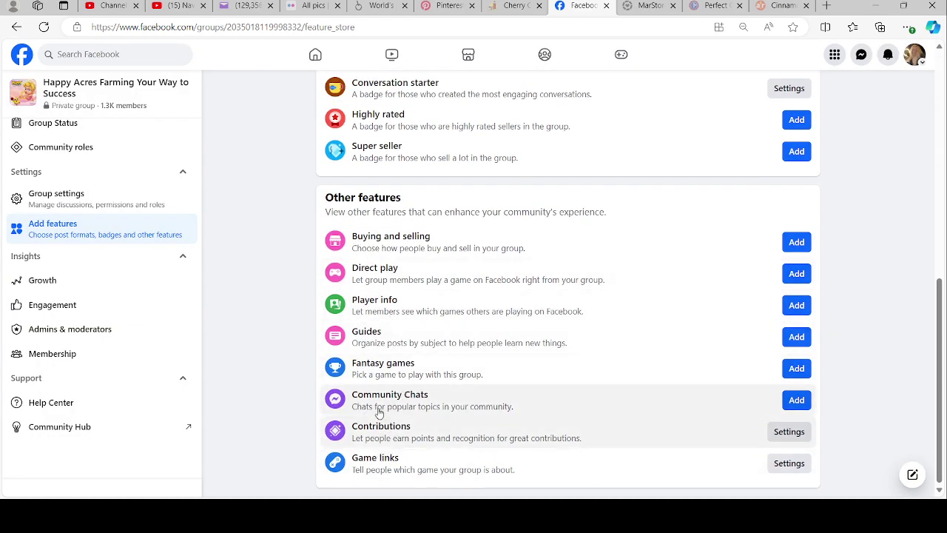
# Step: View the group's growth insights, and review the engagement insights from the activity charts to the most active posts
pyautogui.click(45, 281)
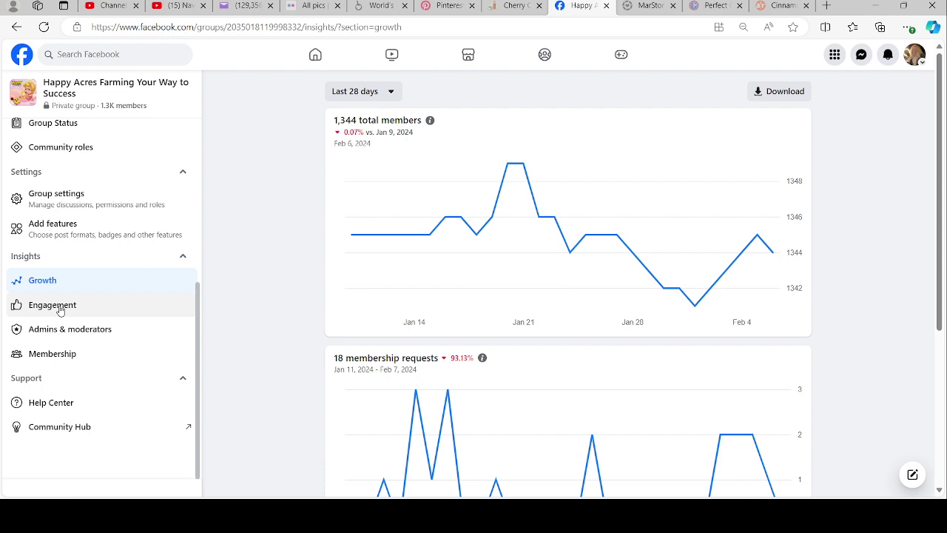
pyautogui.click(59, 306)
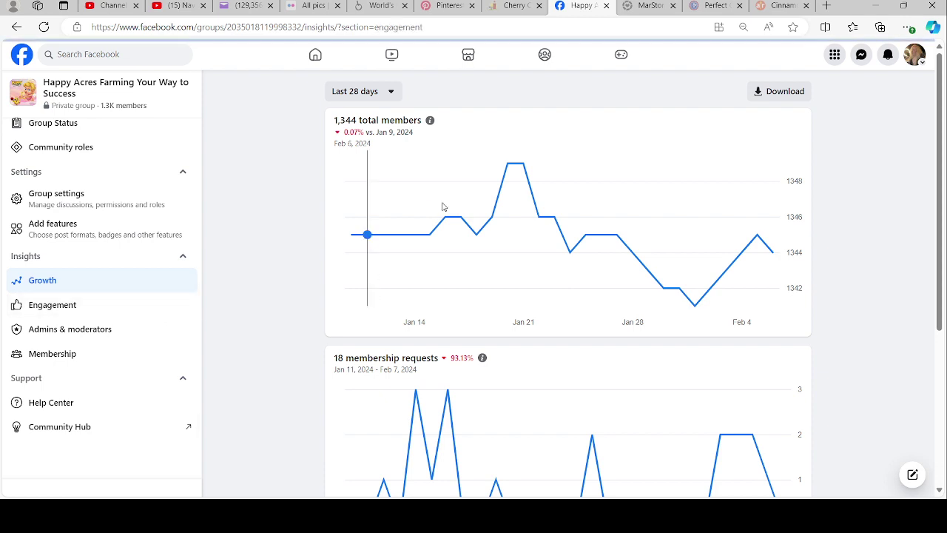
pyautogui.scroll(-5, 258, 283)
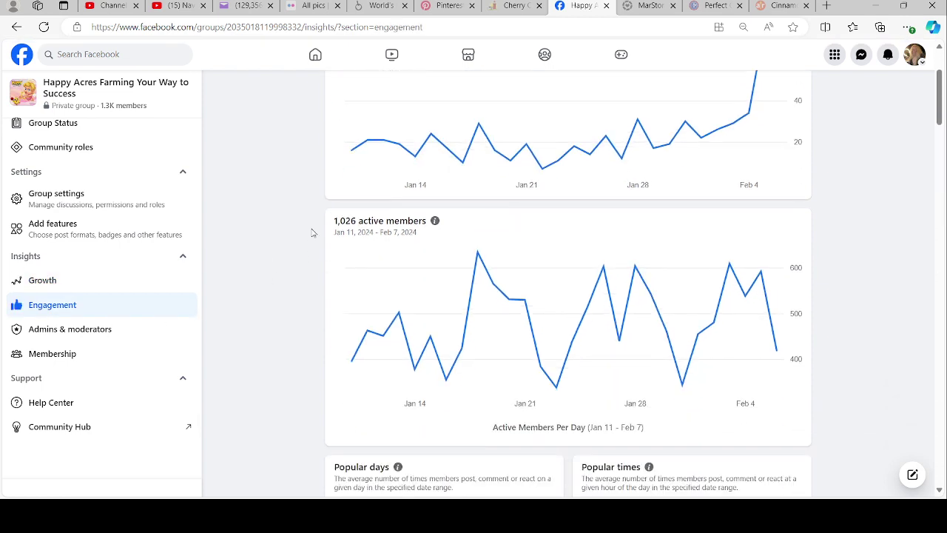
pyautogui.scroll(-5, 291, 284)
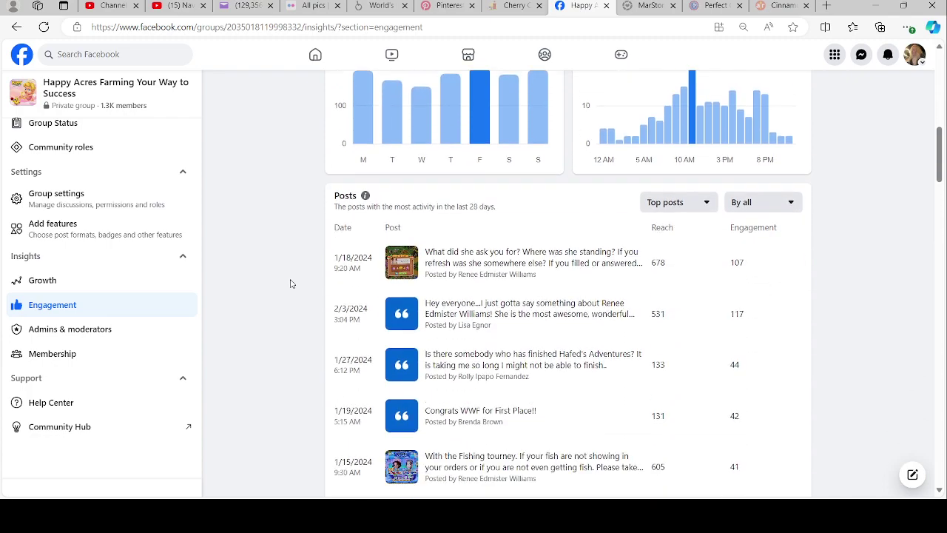
pyautogui.scroll(-5, 291, 284)
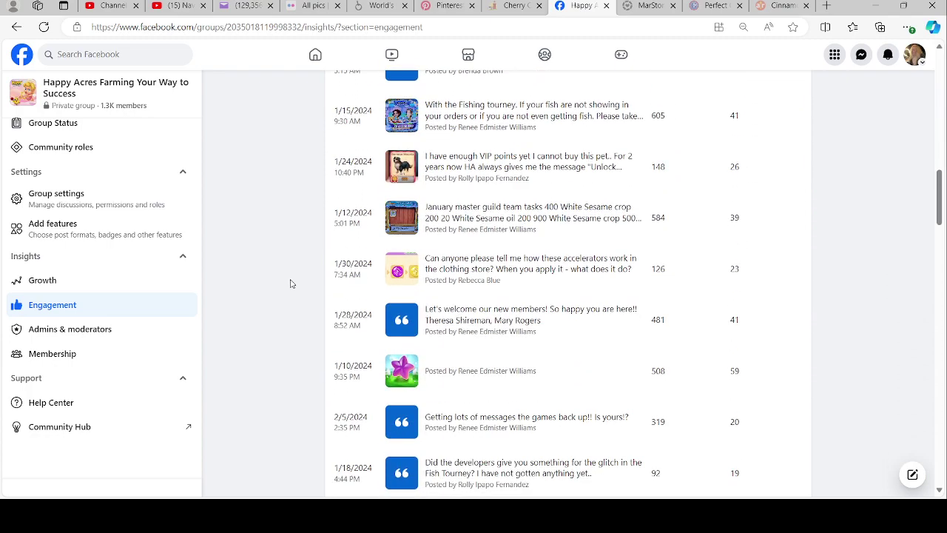
pyautogui.scroll(10, 291, 283)
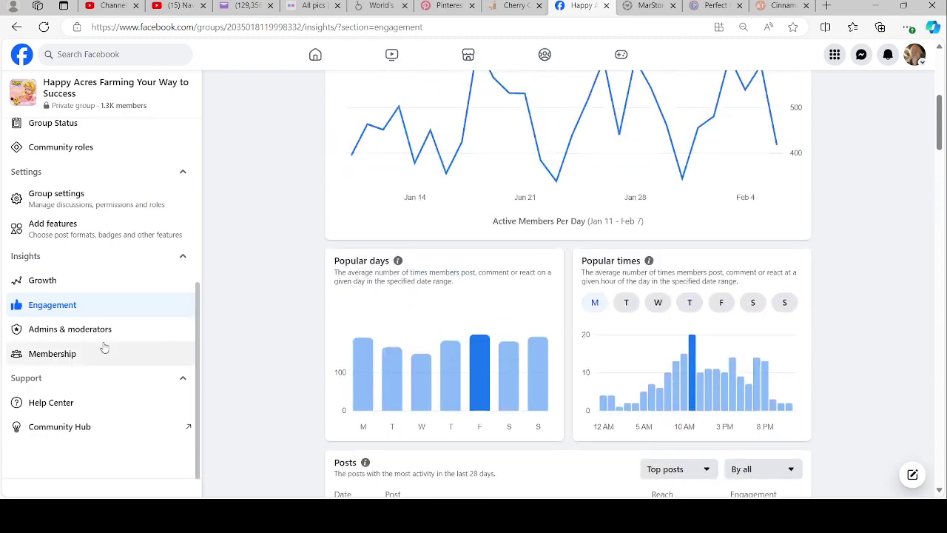
# Step: Check the admins and moderators insights, and review the membership insights from top contributors to age, gender, countries and cities
pyautogui.click(69, 329)
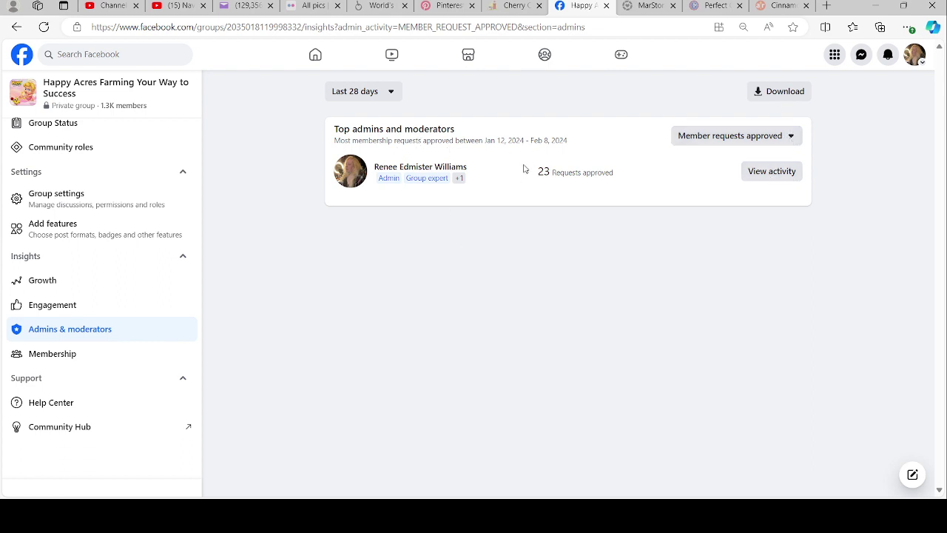
pyautogui.click(89, 354)
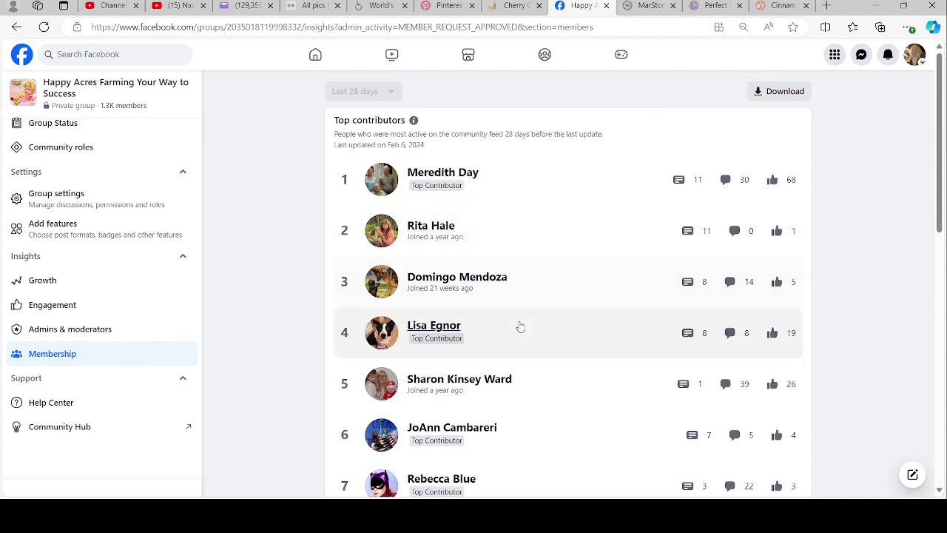
pyautogui.scroll(-2, 521, 339)
pyautogui.scroll(-3, 525, 281)
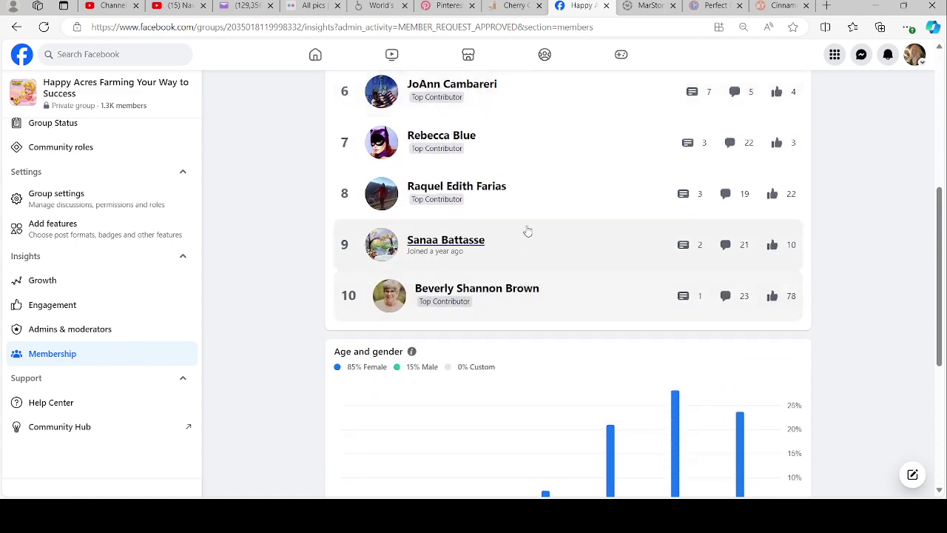
pyautogui.scroll(-1, 537, 226)
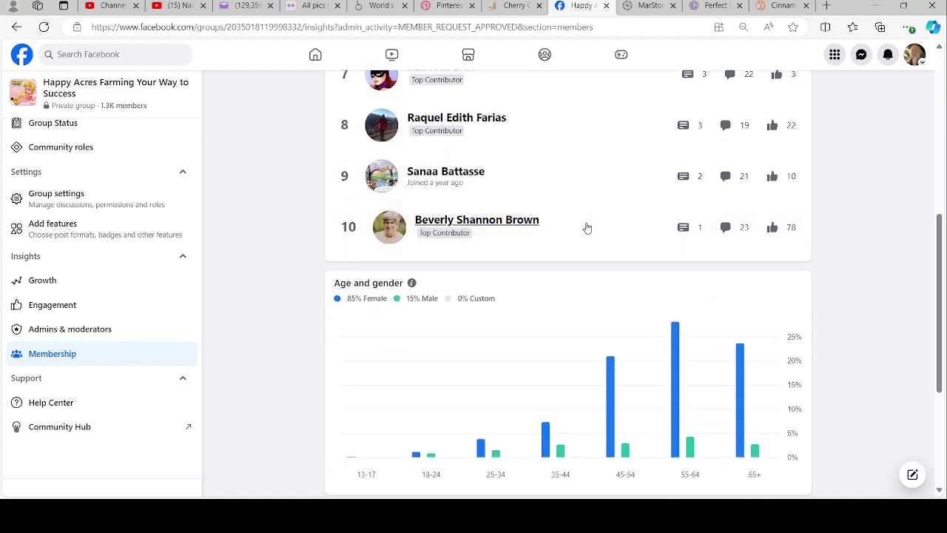
pyautogui.scroll(3, 578, 245)
pyautogui.scroll(3, 568, 257)
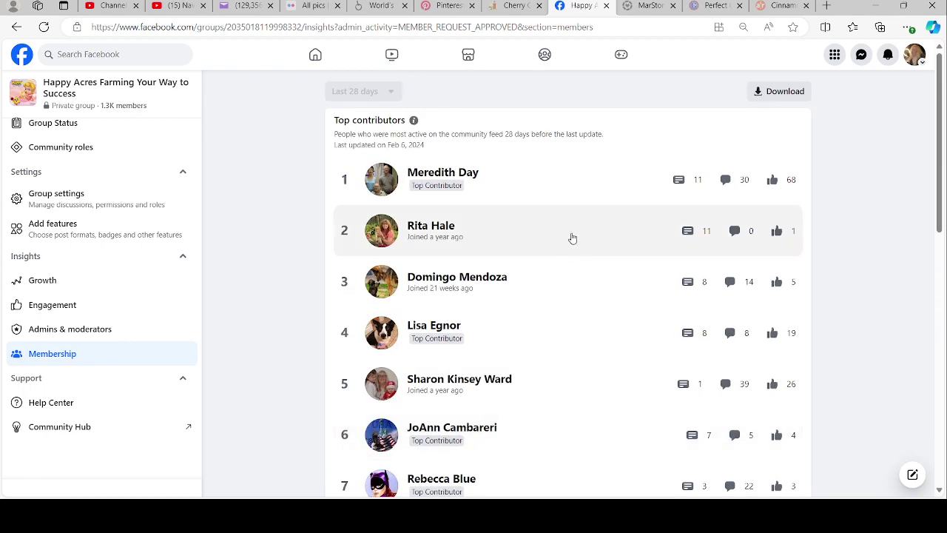
pyautogui.scroll(-2, 572, 246)
pyautogui.scroll(-5, 572, 245)
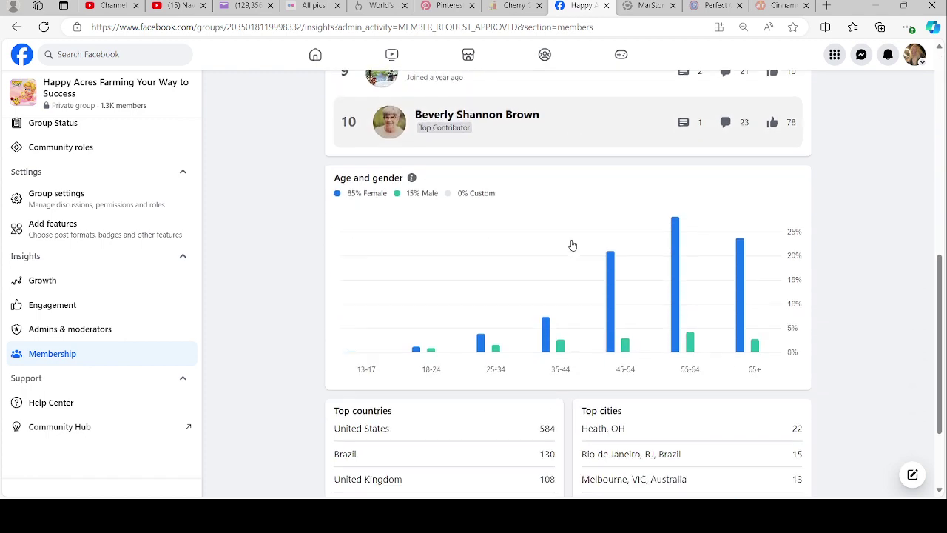
pyautogui.scroll(-1, 571, 245)
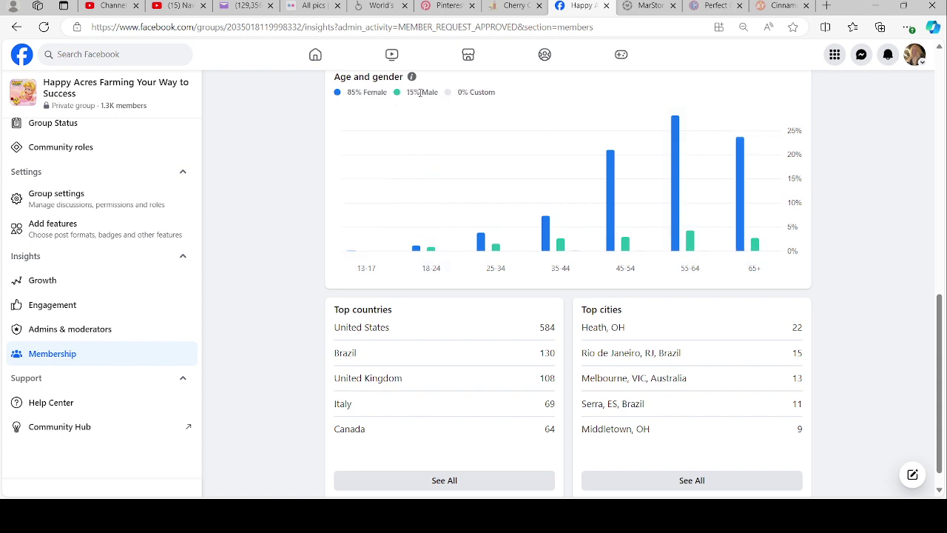
pyautogui.scroll(-1, 266, 211)
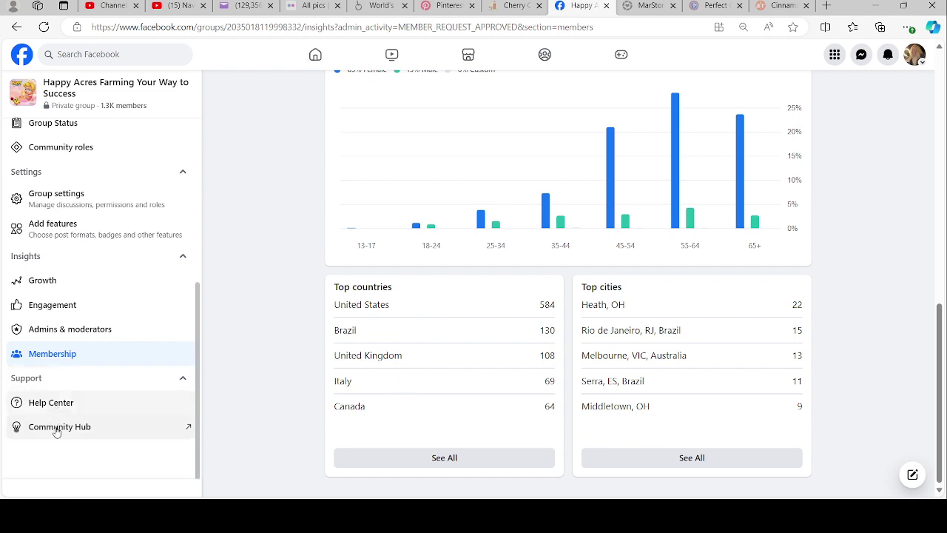
# Step: Open the Help Center from the group's support section and look over its Groups page
pyautogui.click(57, 404)
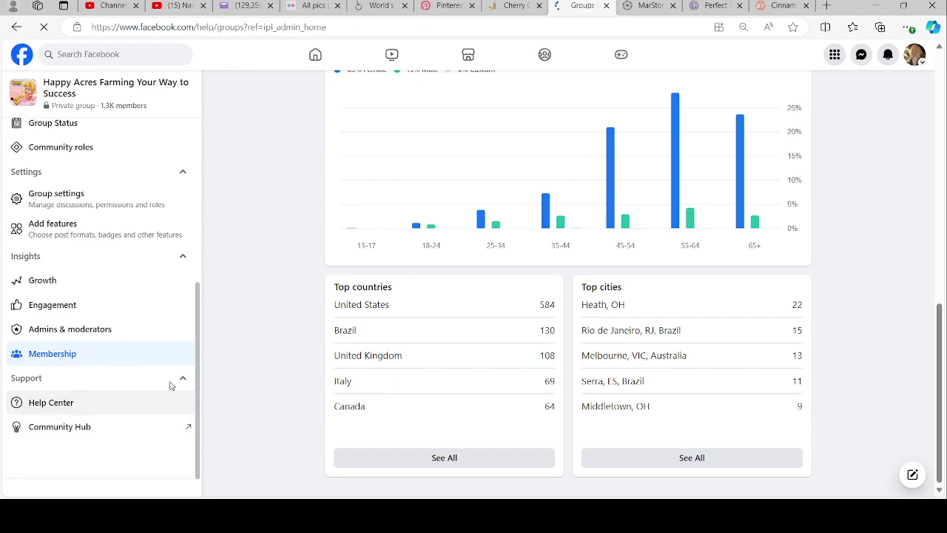
pyautogui.scroll(-6, 434, 303)
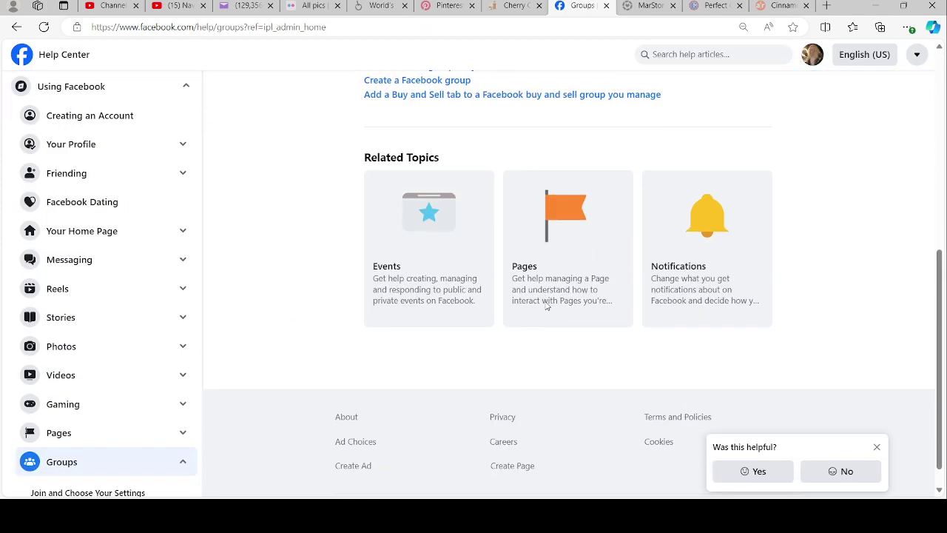
pyautogui.scroll(6, 529, 303)
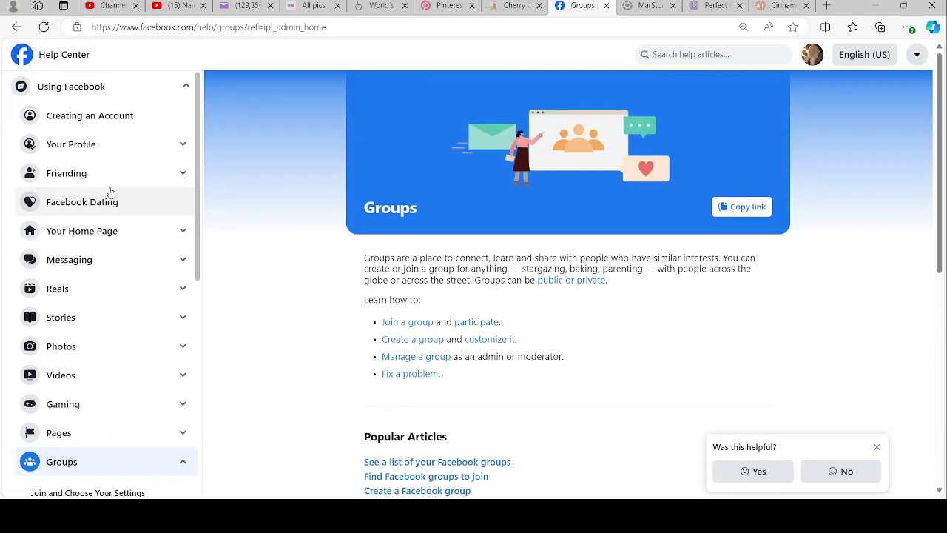
# Step: Return to the Happy Acres group's community home and browse forward through the posts pinned in Featured
pyautogui.click(19, 59)
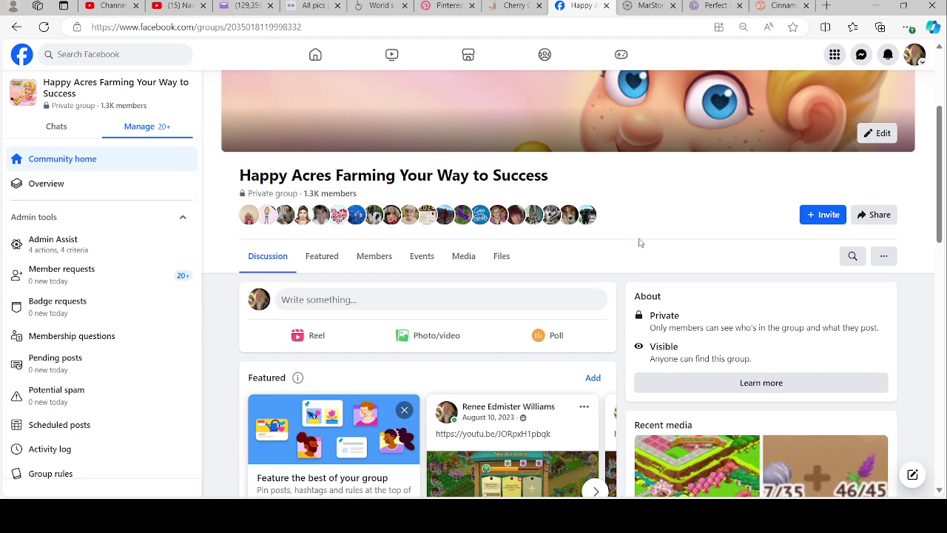
pyautogui.scroll(-3, 674, 229)
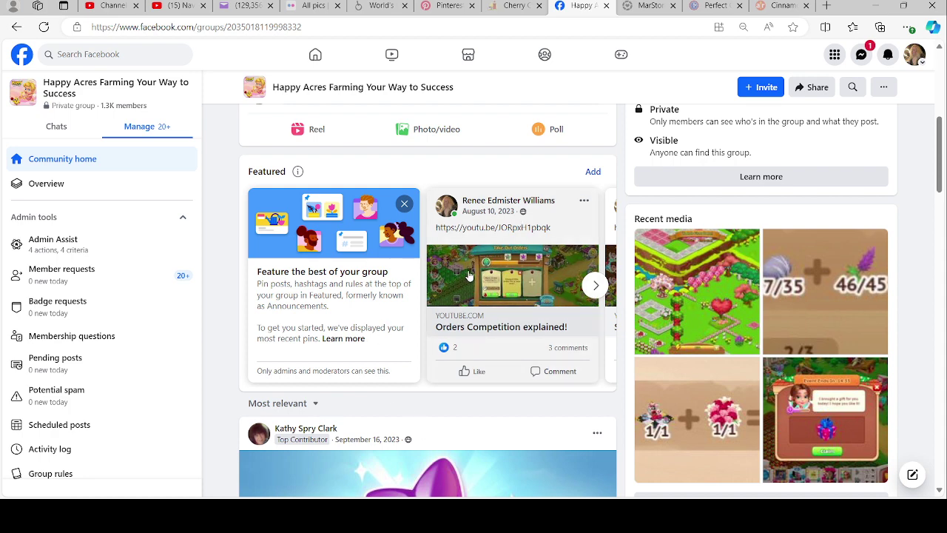
pyautogui.click(594, 287)
pyautogui.click(595, 287)
pyautogui.click(595, 287)
pyautogui.click(595, 287)
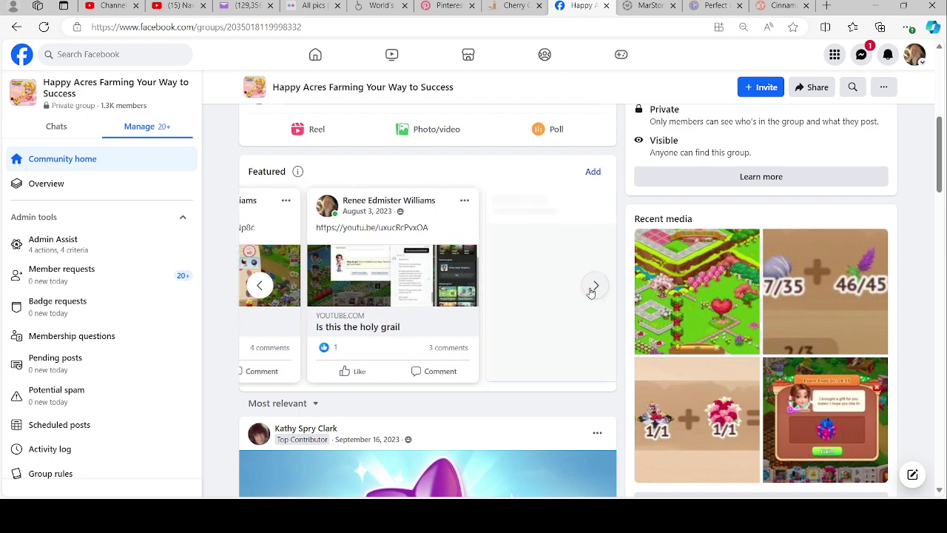
pyautogui.click(595, 287)
pyautogui.click(594, 287)
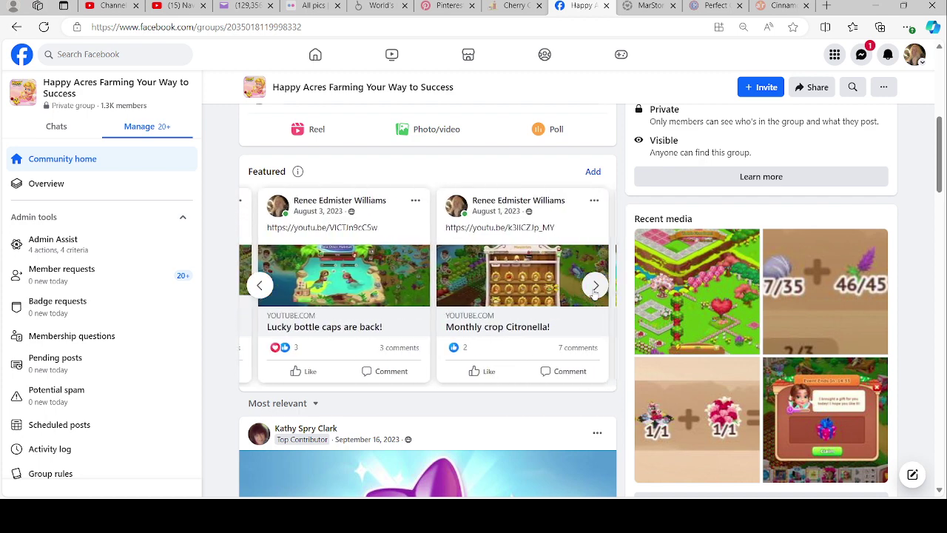
pyautogui.click(595, 292)
pyautogui.click(595, 292)
pyautogui.click(594, 293)
pyautogui.click(594, 292)
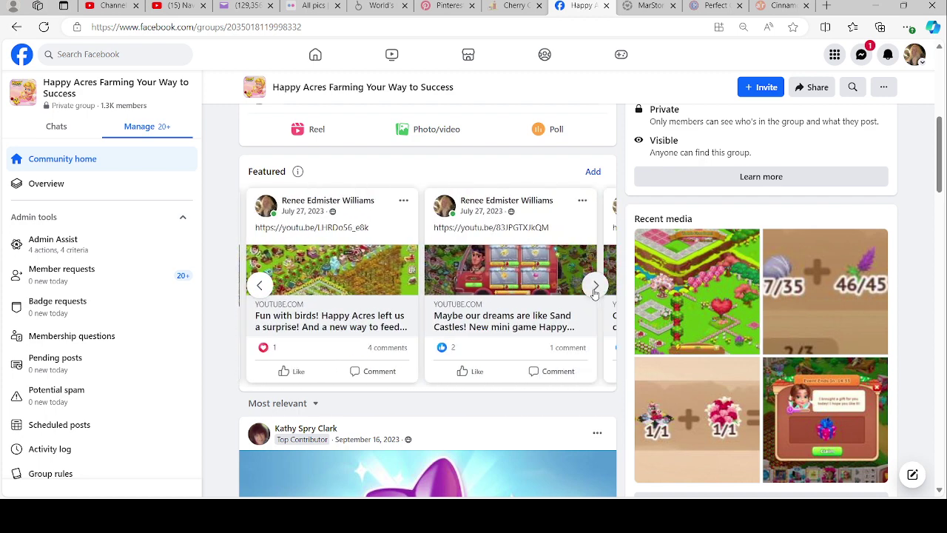
pyautogui.click(595, 292)
pyautogui.click(594, 292)
pyautogui.click(594, 293)
# Step: Browse the Featured posts back to the introductory card, and advance to the "Orders Competition explained!" post
pyautogui.click(259, 288)
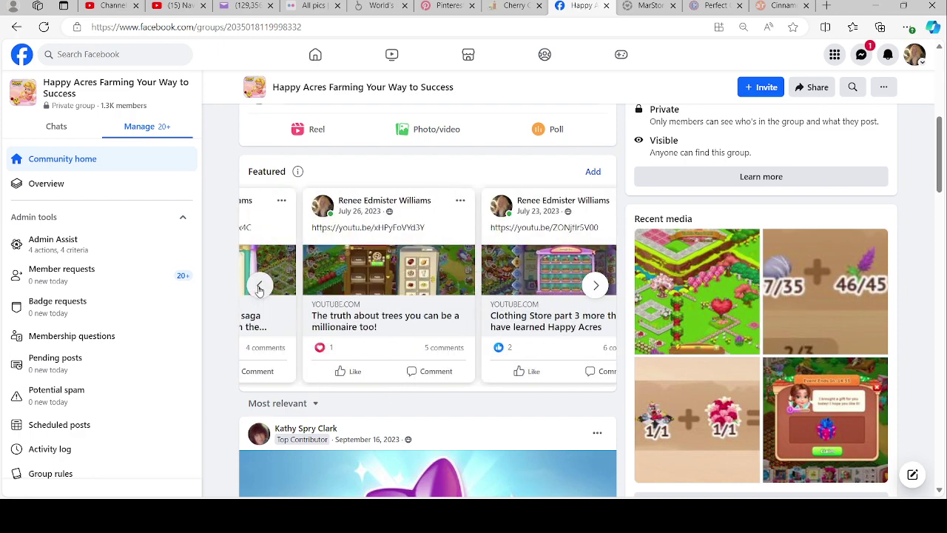
pyautogui.click(259, 288)
pyautogui.click(259, 287)
pyautogui.click(259, 287)
pyautogui.click(260, 288)
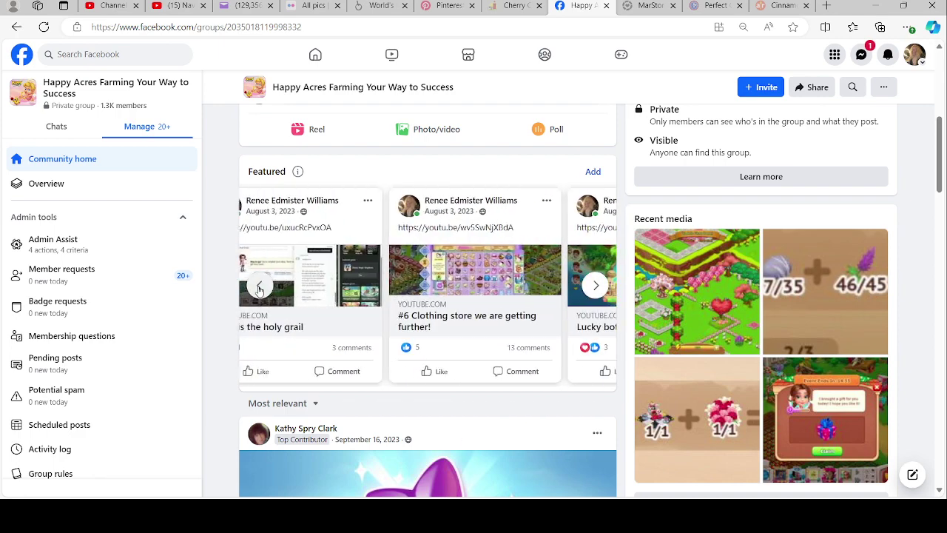
pyautogui.click(259, 287)
pyautogui.click(259, 287)
pyautogui.click(259, 288)
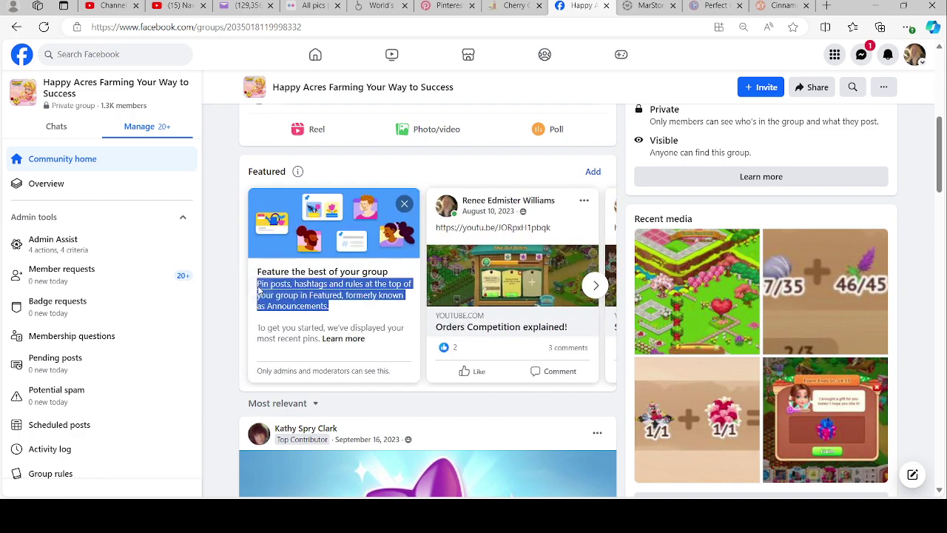
pyautogui.click(597, 290)
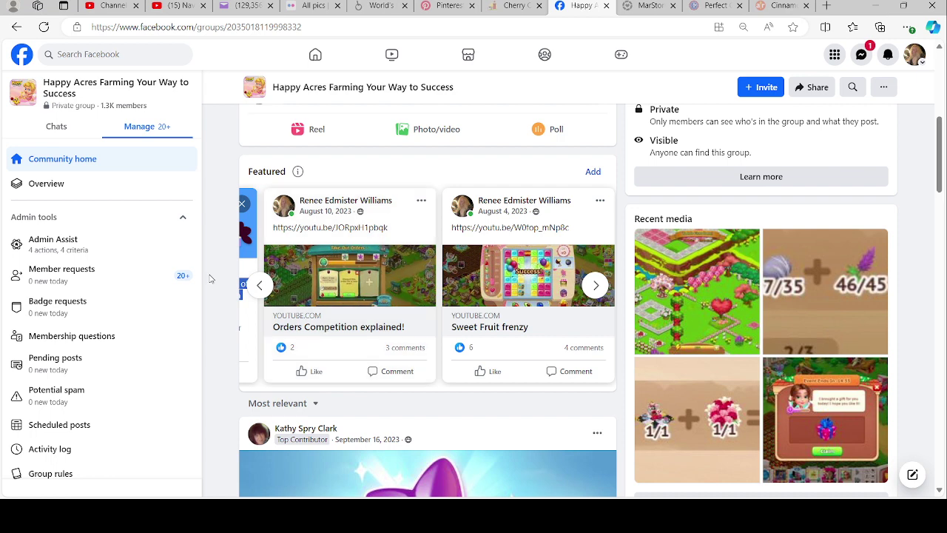
# Step: View the options for the first post in the Most relevant feed, including Pin to Featured, and close them
pyautogui.scroll(-1, 305, 285)
pyautogui.scroll(-1, 305, 285)
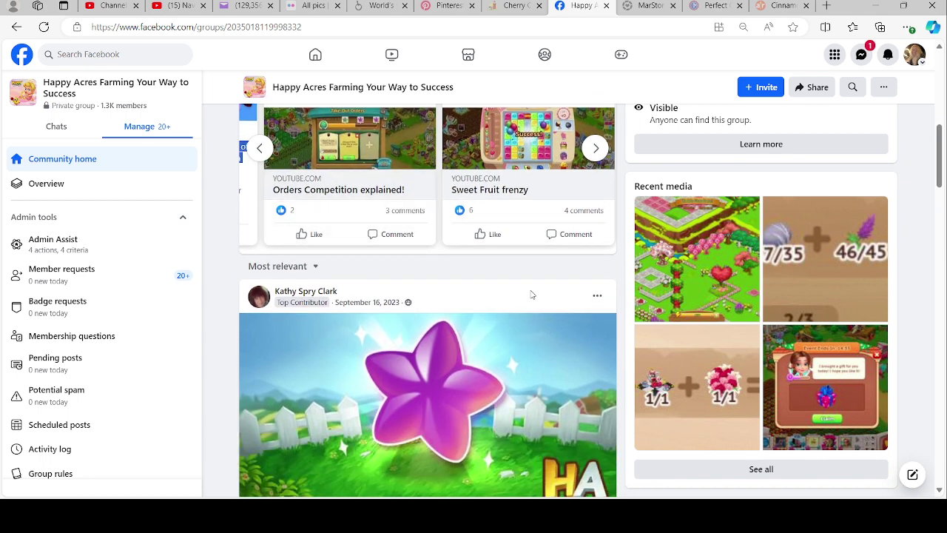
pyautogui.click(598, 296)
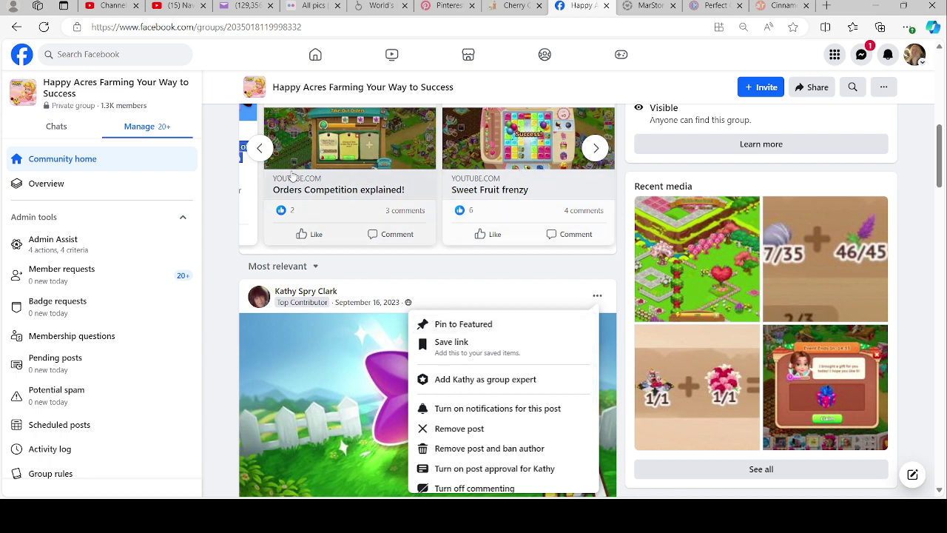
pyautogui.scroll(3, 219, 237)
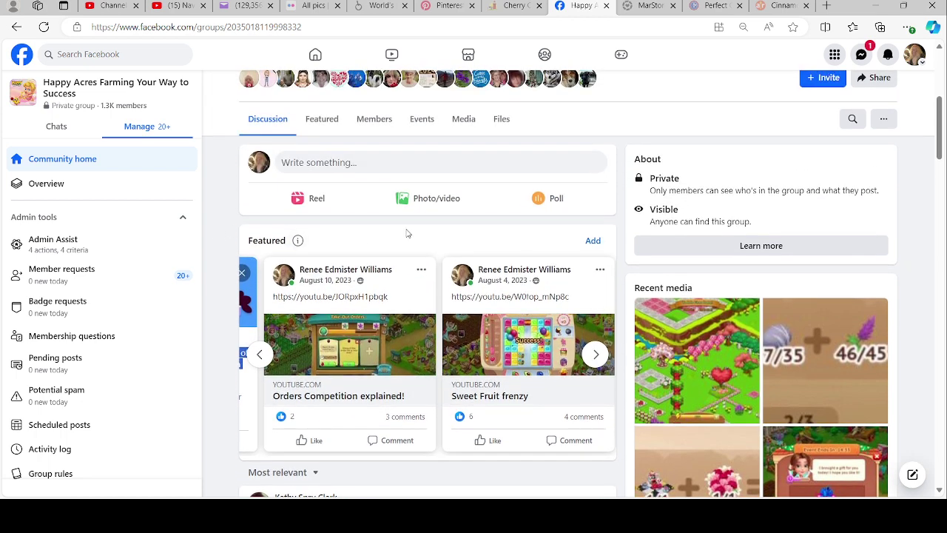
# Step: View the visibility, Move and Unpin options of the pinned "Orders Competition explained!" post, and close them
pyautogui.click(421, 269)
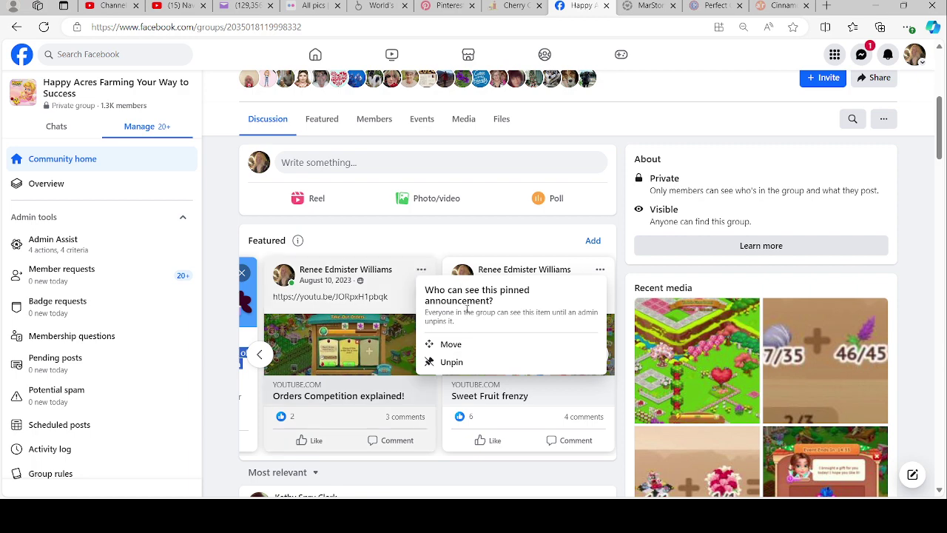
pyautogui.click(214, 270)
pyautogui.scroll(-2, 504, 337)
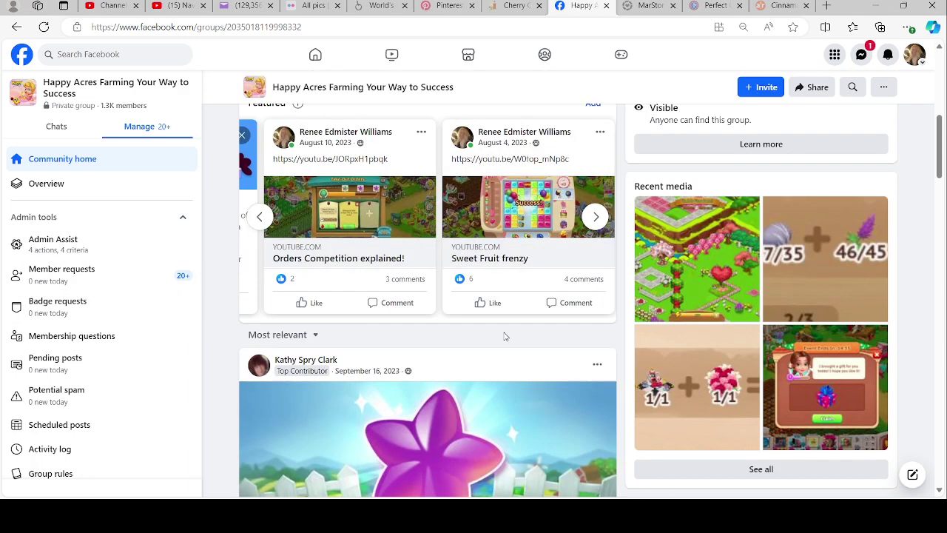
pyautogui.scroll(1, 504, 337)
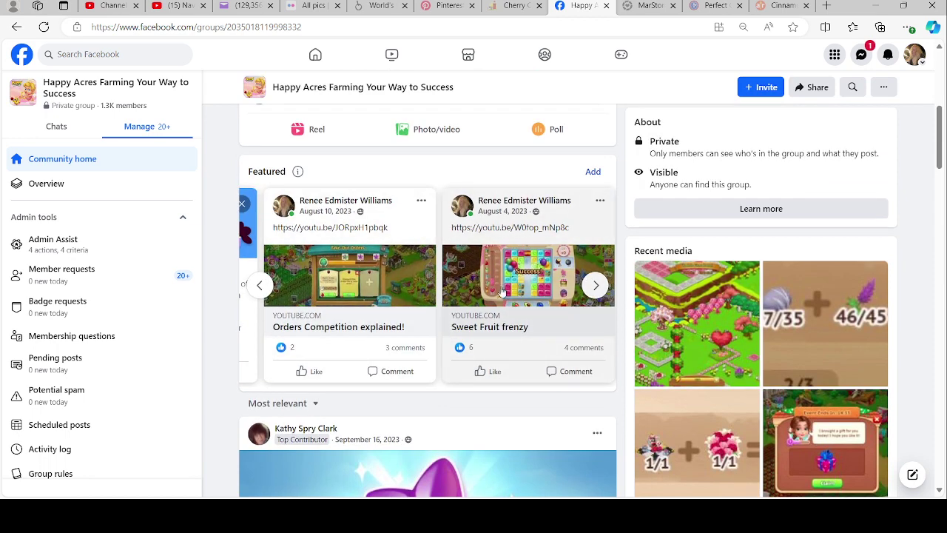
pyautogui.scroll(3, 500, 296)
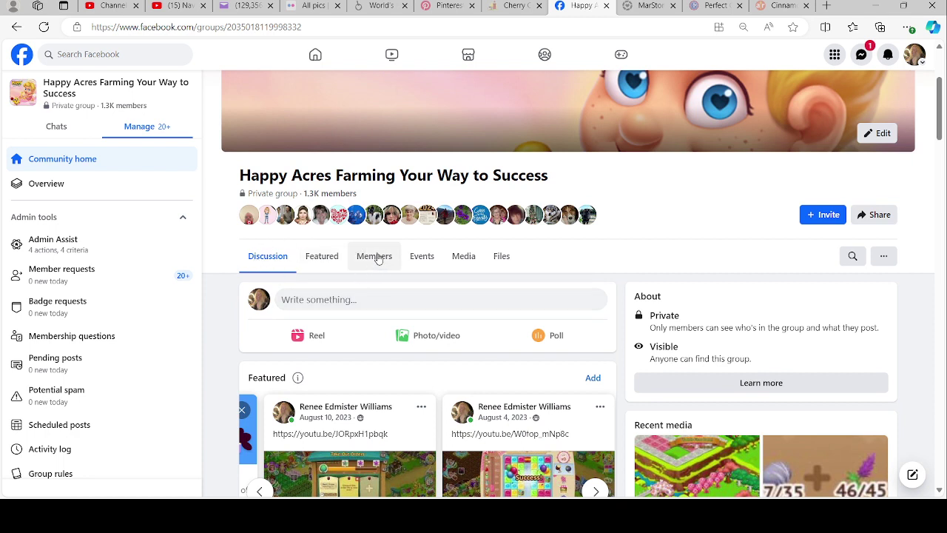
# Step: View the group's Members and Events pages, and browse the photos in its Media section
pyautogui.click(378, 258)
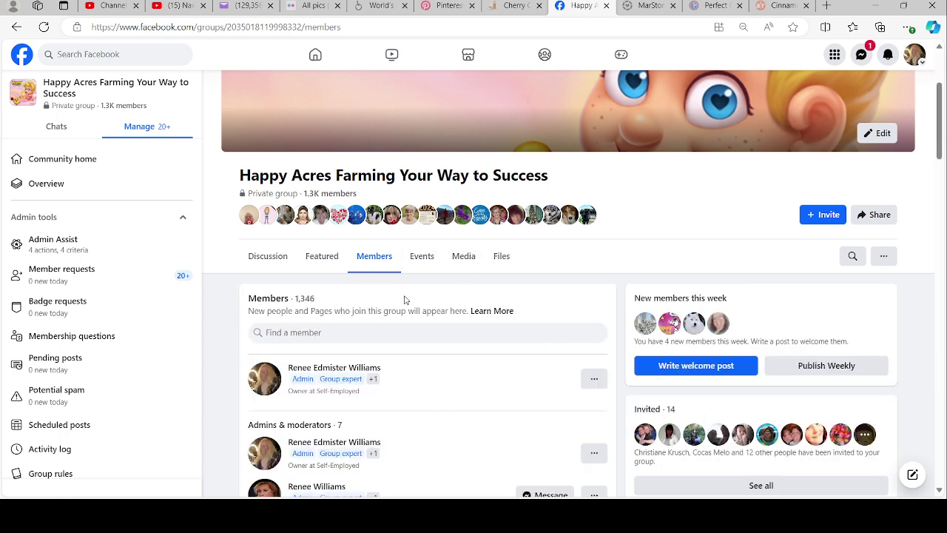
pyautogui.click(424, 258)
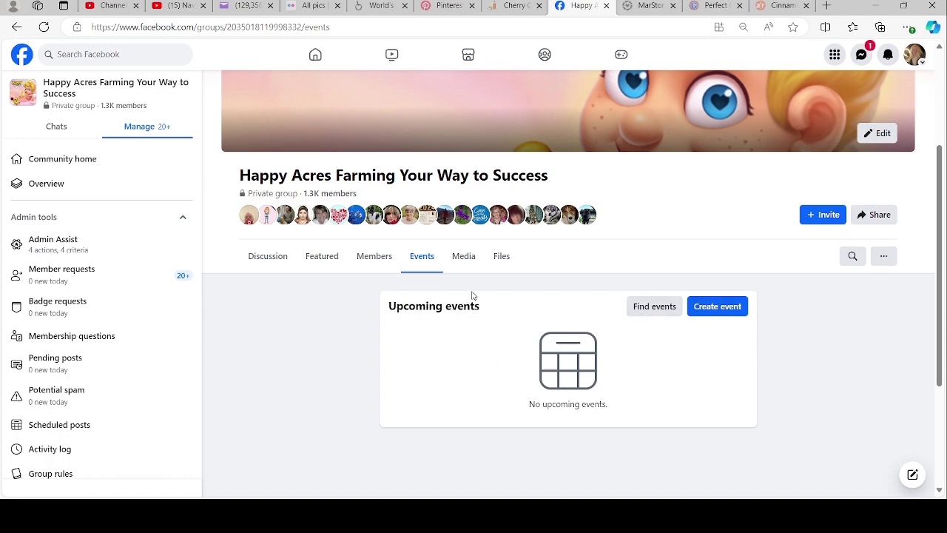
pyautogui.click(463, 257)
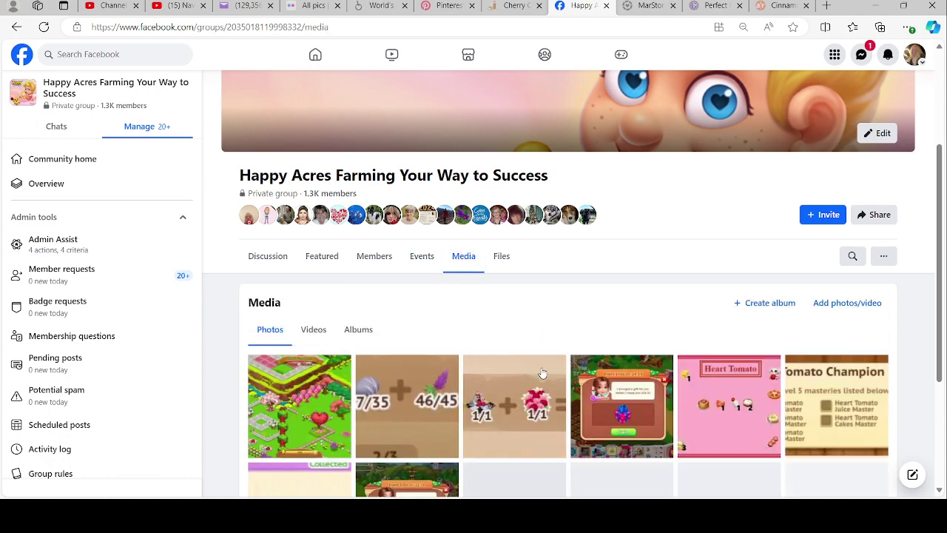
pyautogui.scroll(-10, 543, 376)
pyautogui.scroll(15, 588, 356)
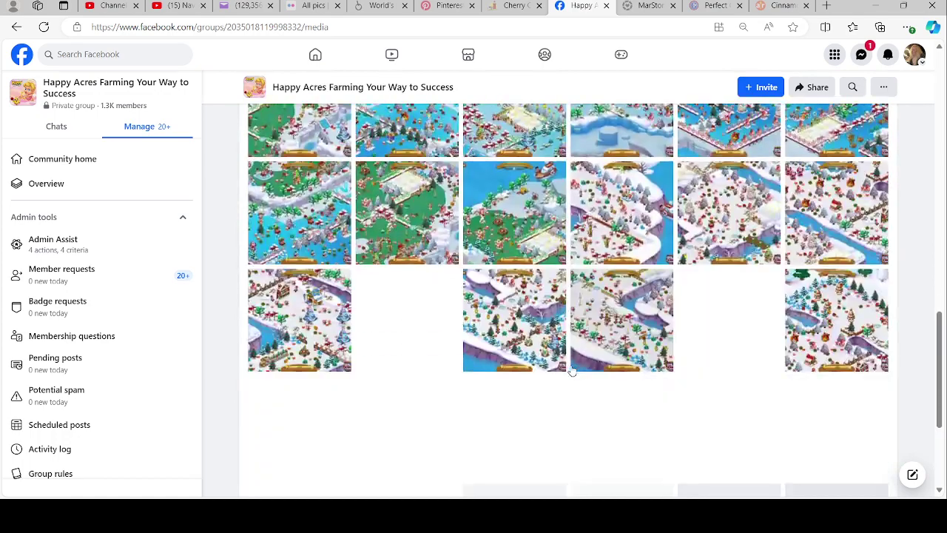
pyautogui.scroll(-3, 572, 368)
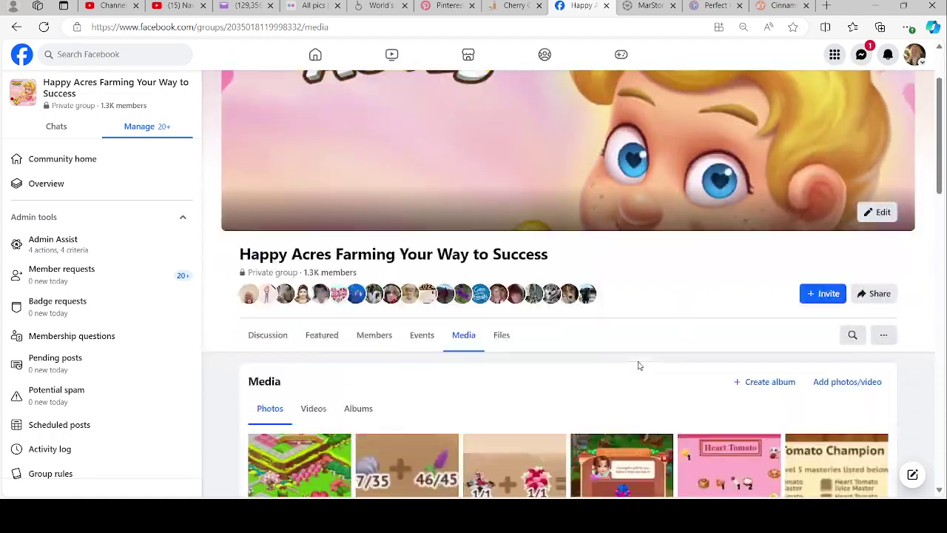
# Step: Open the group's Files section and look through the shared PDFs, spreadsheets and documents
pyautogui.click(502, 226)
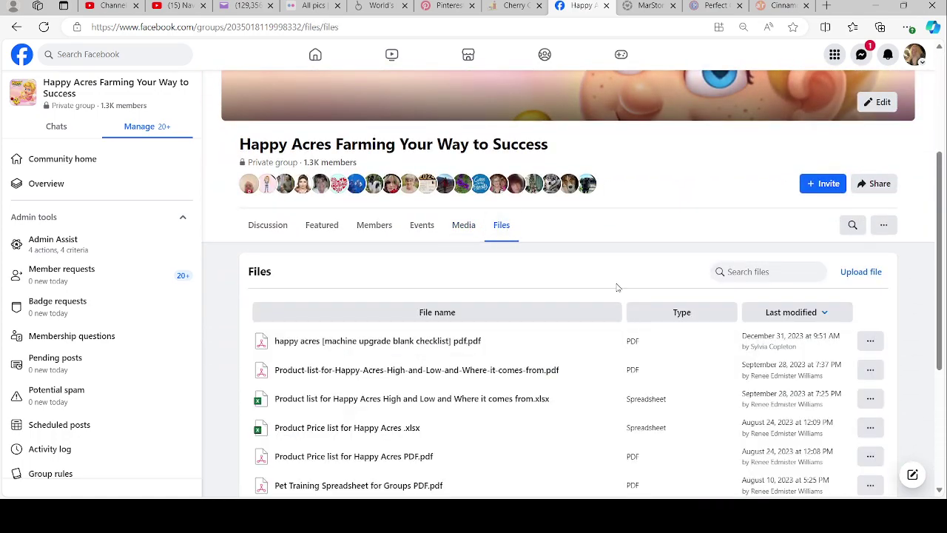
pyautogui.scroll(-4, 554, 329)
pyautogui.scroll(6, 551, 335)
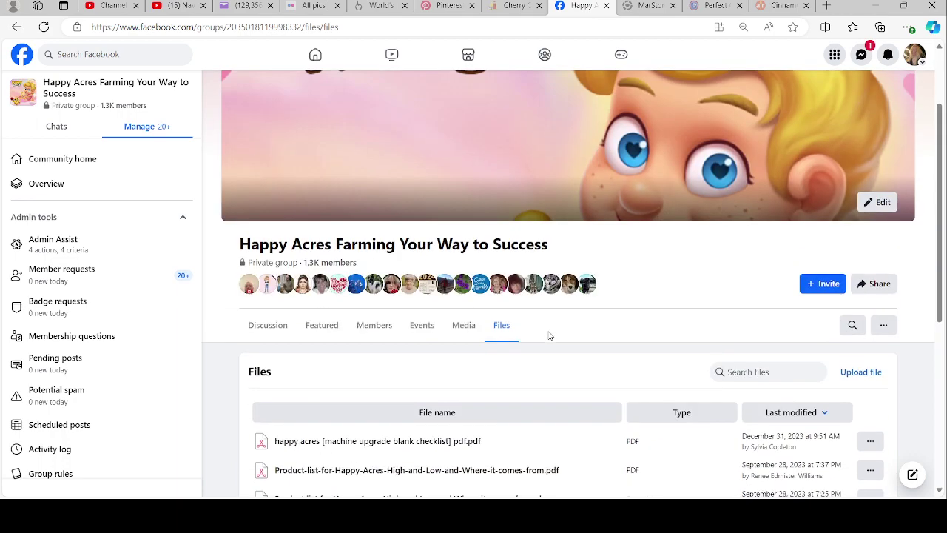
pyautogui.scroll(-4, 659, 299)
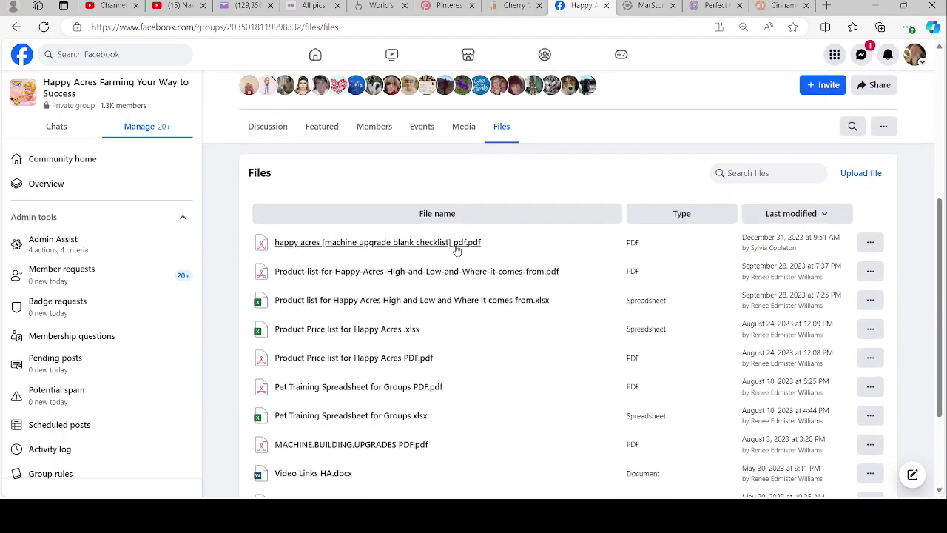
pyautogui.scroll(1, 454, 244)
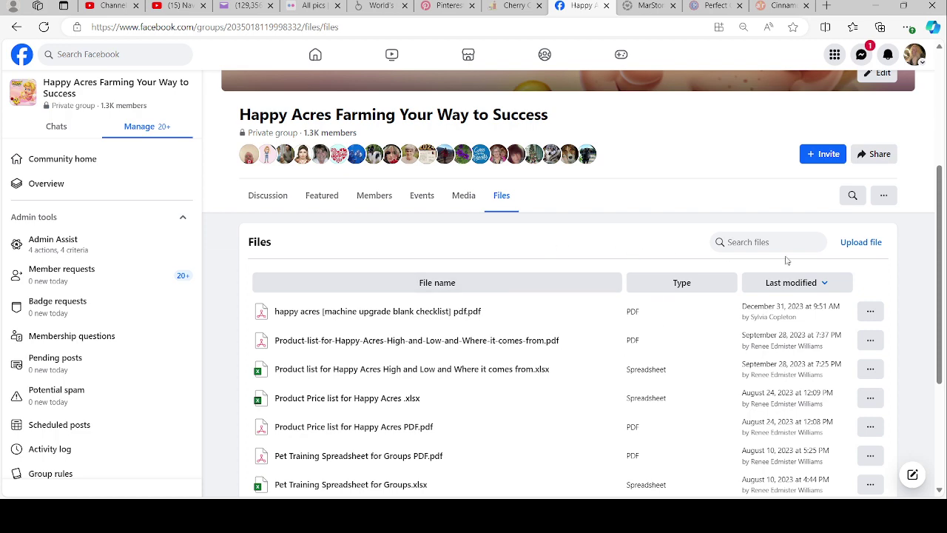
pyautogui.scroll(-3, 499, 379)
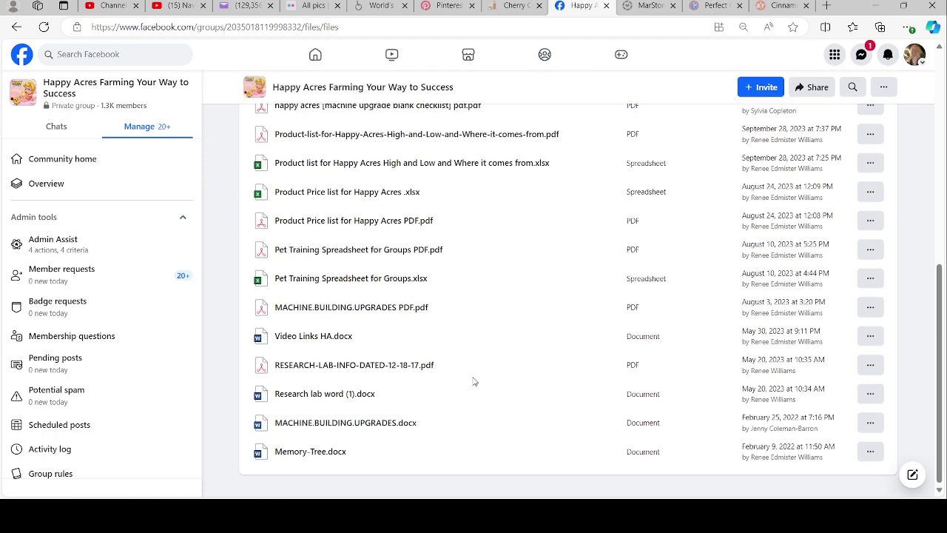
pyautogui.scroll(6, 397, 360)
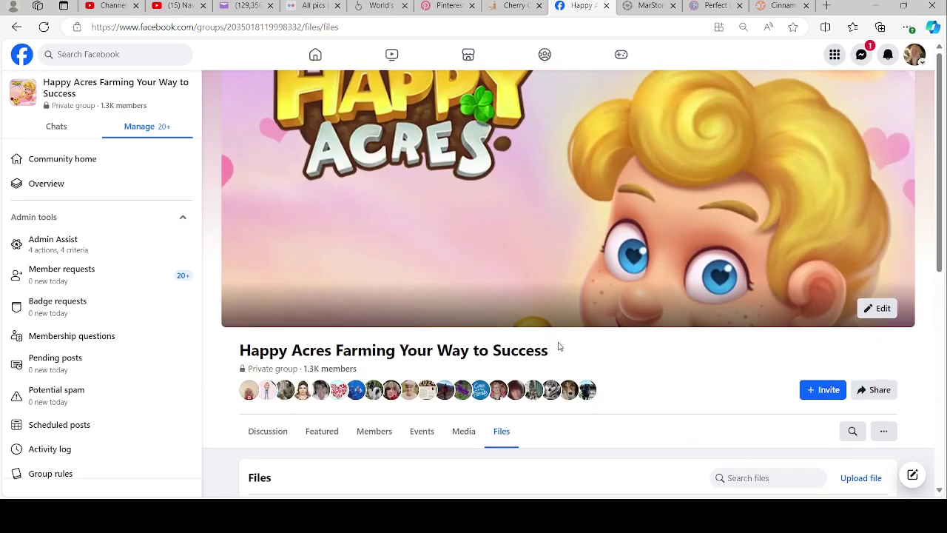
pyautogui.scroll(-3, 554, 349)
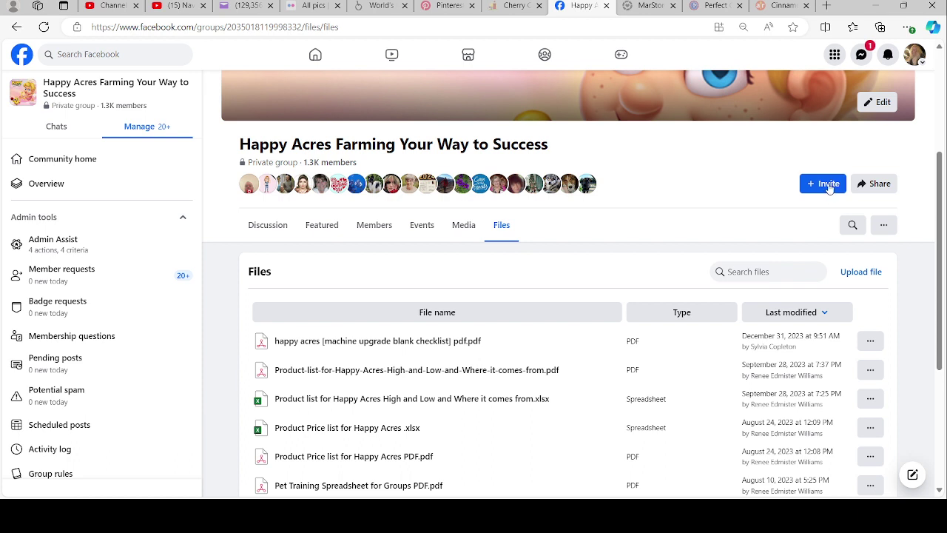
# Step: Start inviting Facebook friends to the group and look through the first suggested friends
pyautogui.click(830, 188)
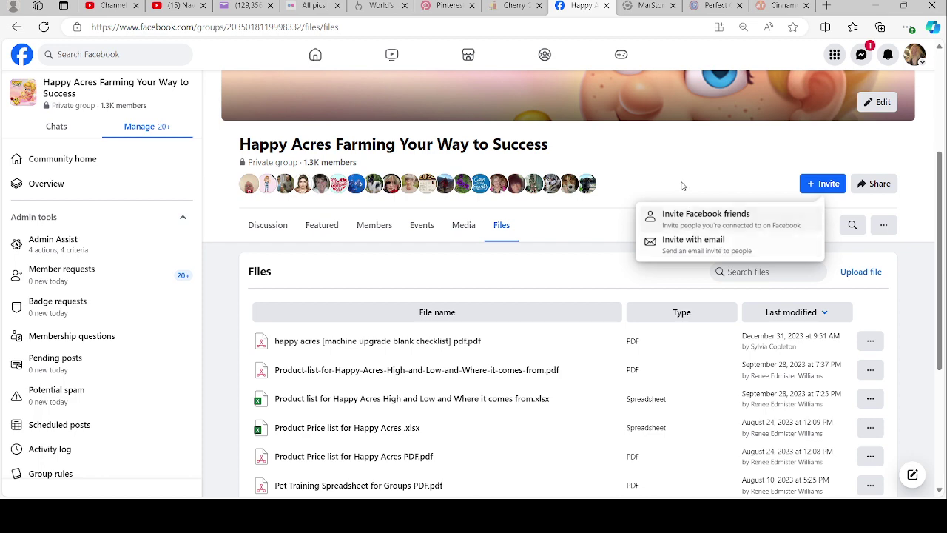
pyautogui.scroll(1, 676, 188)
pyautogui.scroll(2, 677, 188)
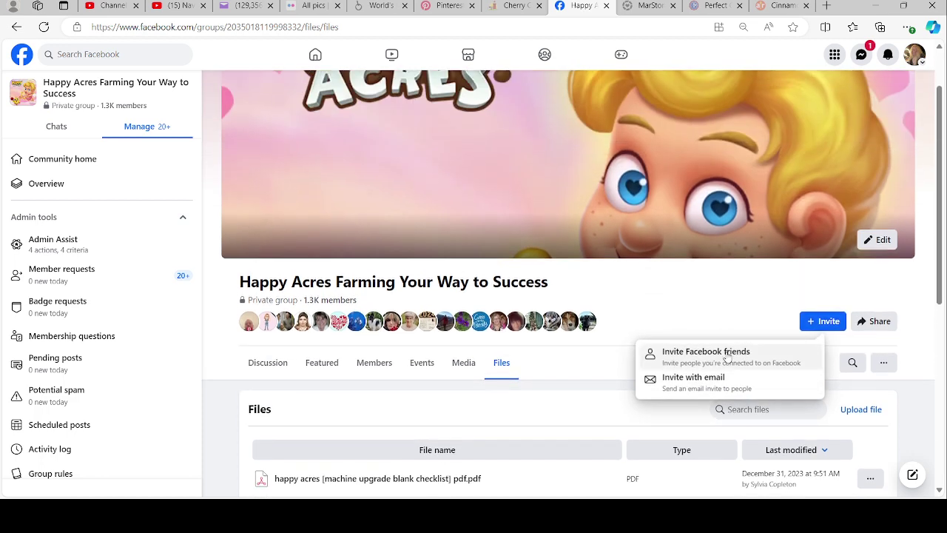
pyautogui.click(682, 355)
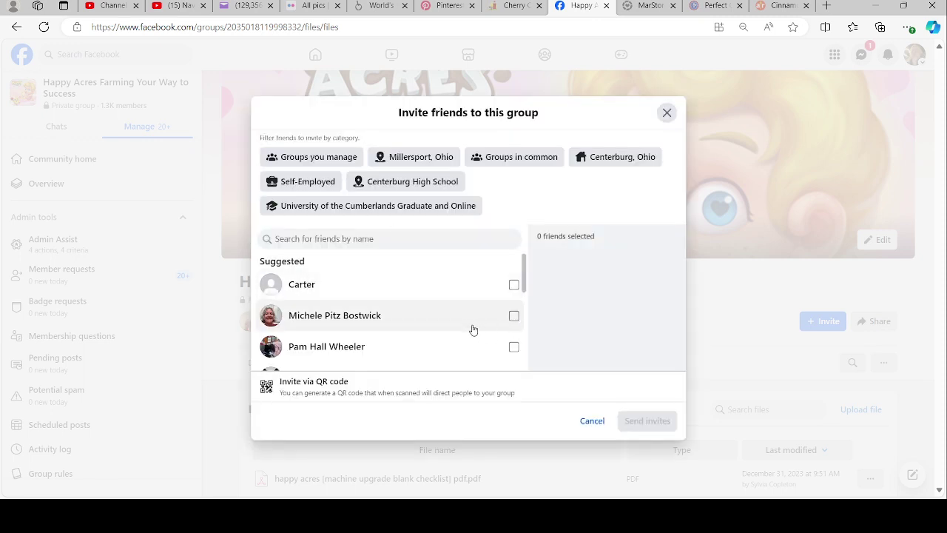
pyautogui.scroll(-1, 469, 324)
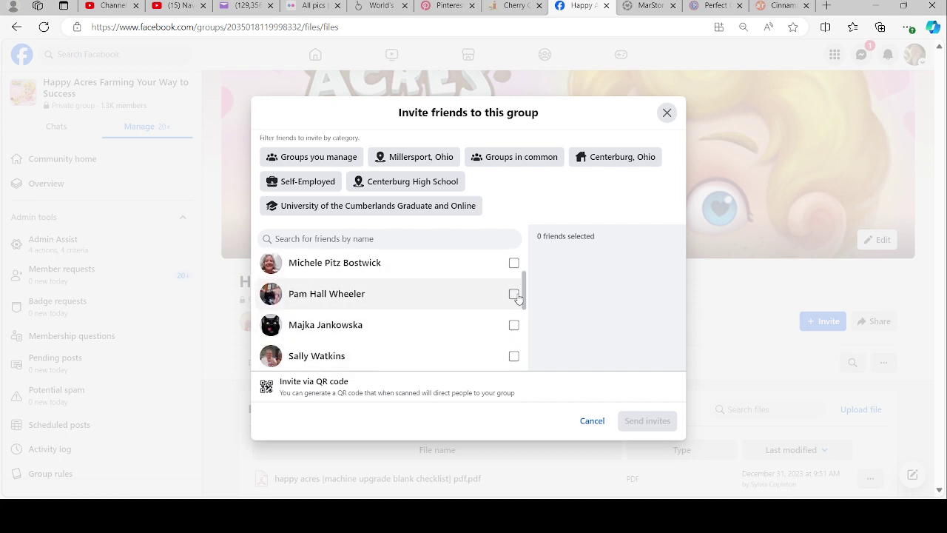
pyautogui.scroll(-1, 421, 317)
pyautogui.scroll(-1, 422, 317)
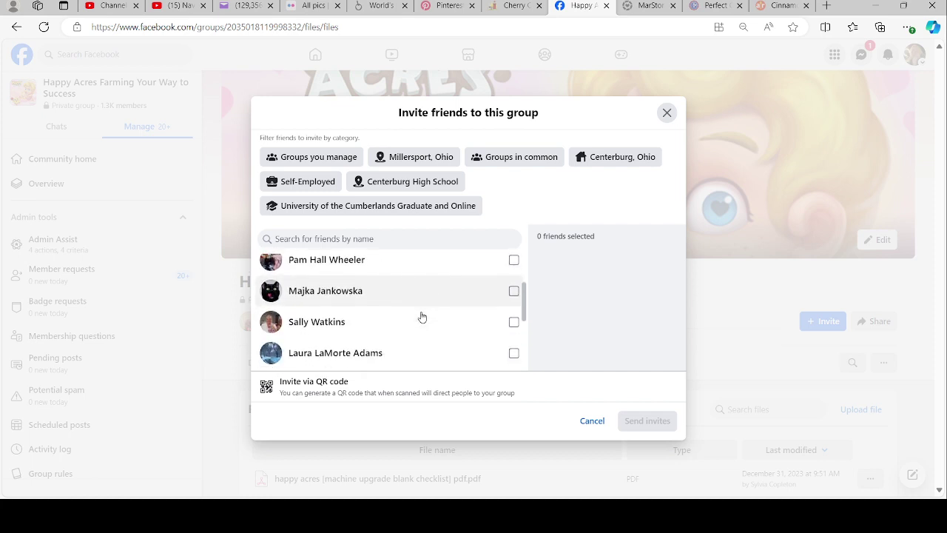
# Step: Select the fourth, sixth and seventh suggested friends for the group invitation
pyautogui.click(514, 294)
pyautogui.scroll(-2, 474, 323)
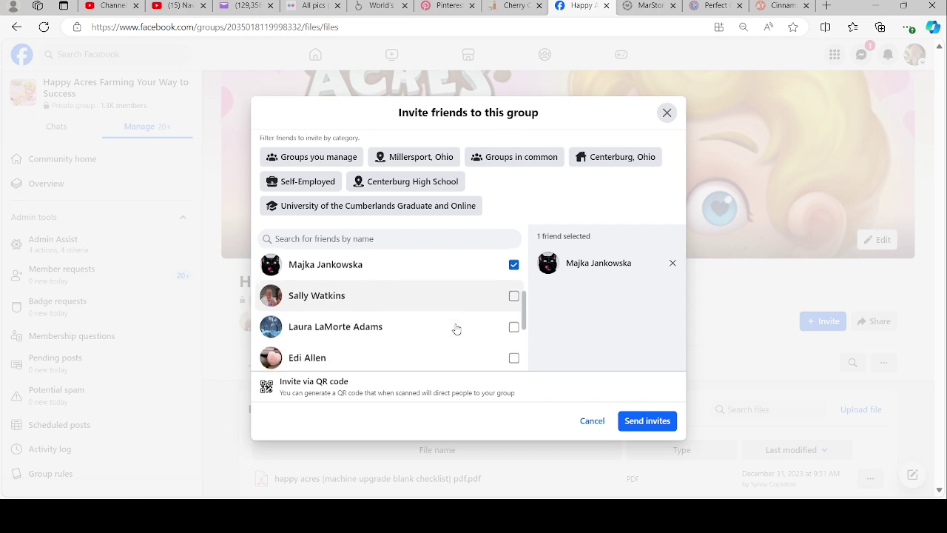
pyautogui.click(513, 303)
pyautogui.scroll(-2, 476, 332)
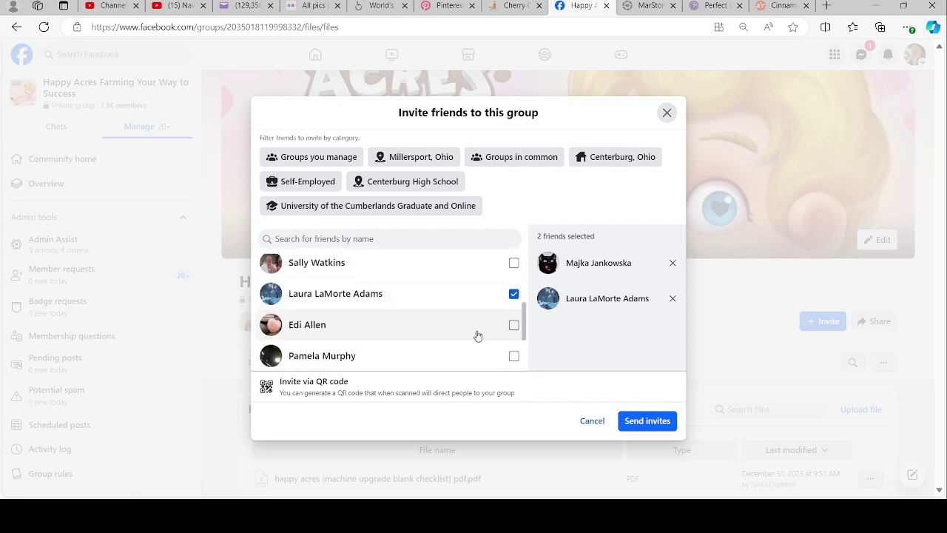
pyautogui.click(513, 296)
pyautogui.scroll(-1, 485, 326)
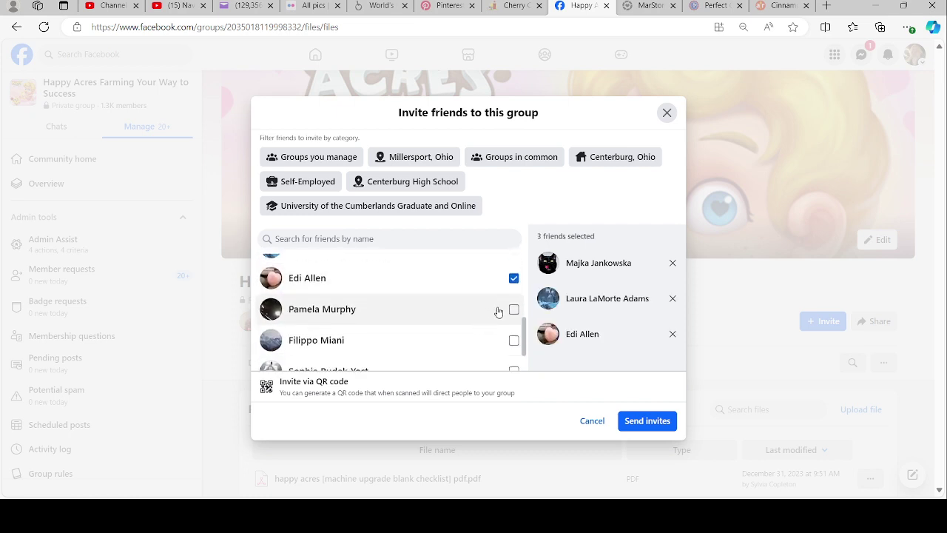
# Step: Browse further down the suggested friends and add a fourth friend to the group invitation
pyautogui.scroll(2, 488, 337)
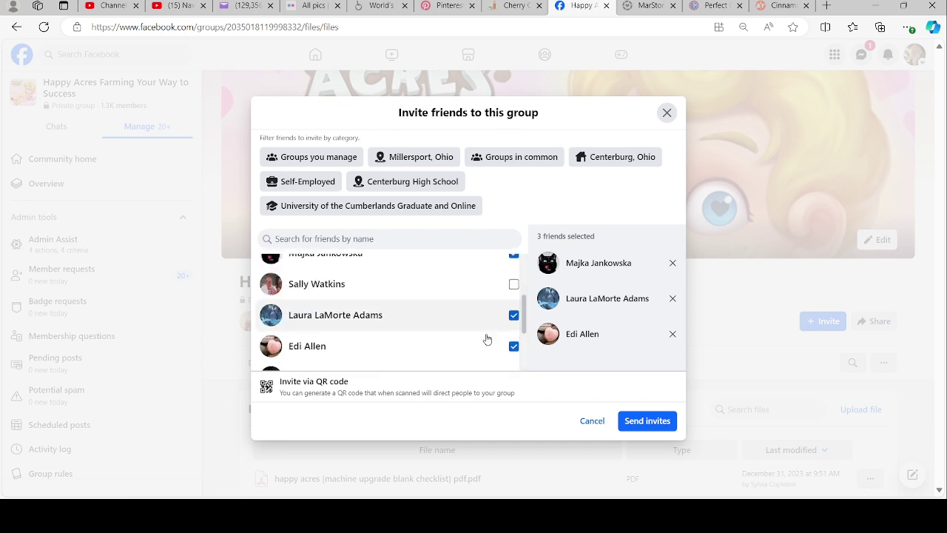
pyautogui.scroll(-3, 481, 330)
pyautogui.scroll(-1, 480, 329)
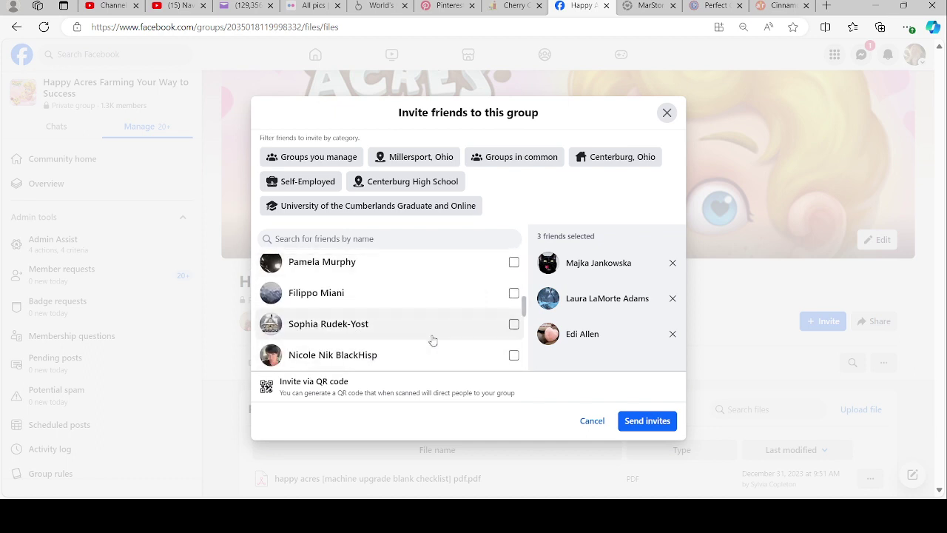
pyautogui.scroll(-2, 432, 338)
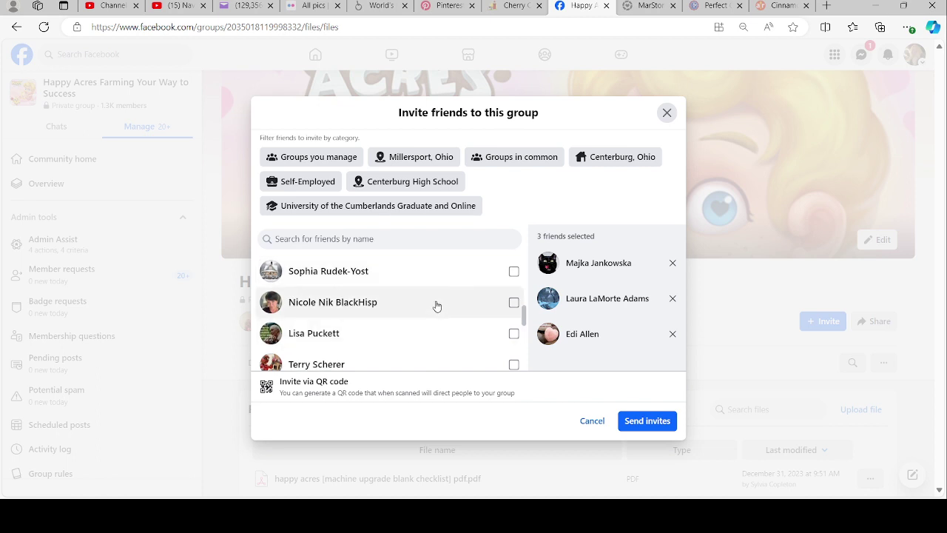
pyautogui.scroll(-5, 437, 306)
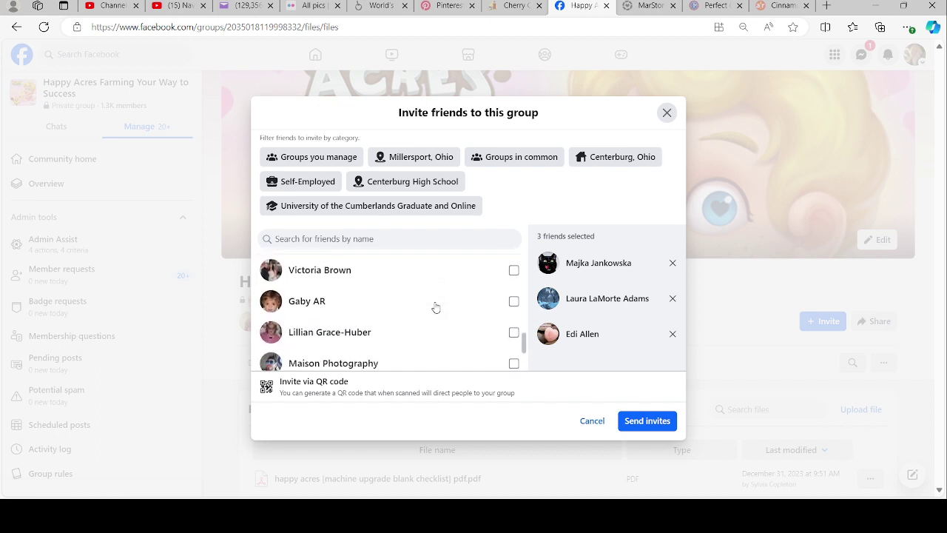
pyautogui.scroll(-3, 436, 308)
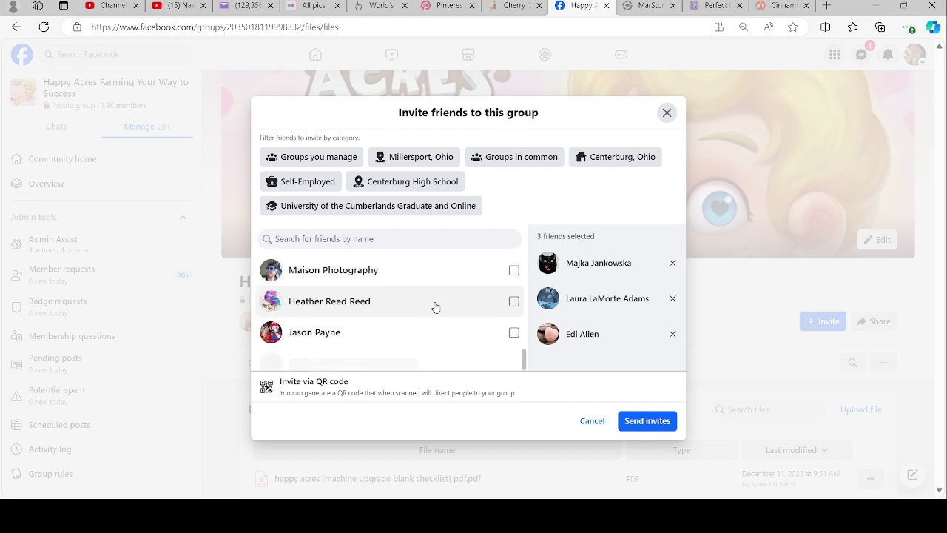
pyautogui.scroll(-1, 436, 307)
pyautogui.scroll(-1, 436, 308)
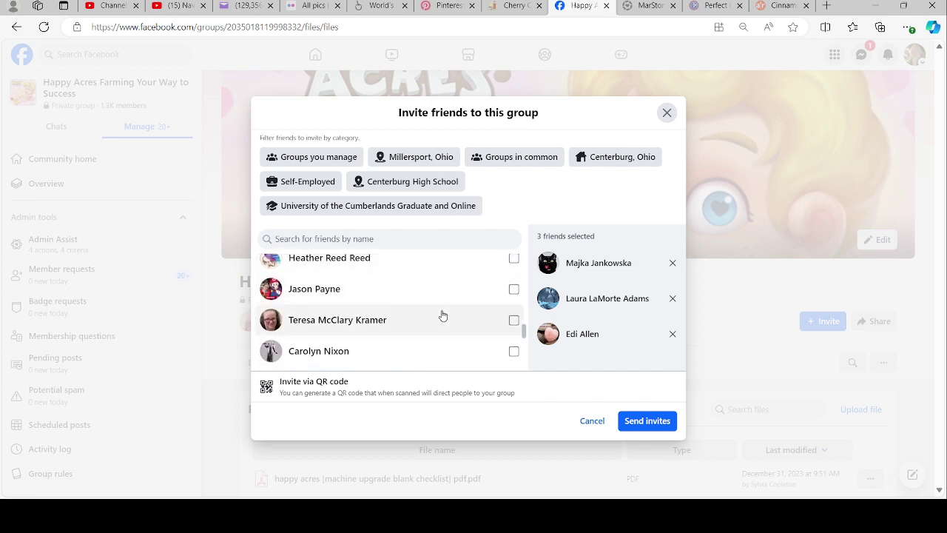
pyautogui.click(514, 288)
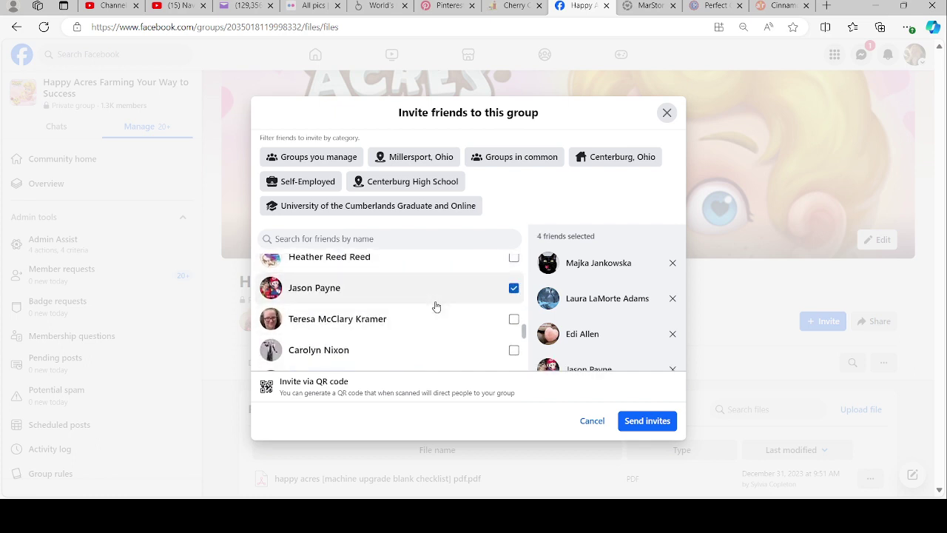
# Step: Look over more of the suggested friends and send the group invites to the four selected friends
pyautogui.scroll(-2, 436, 307)
pyautogui.scroll(-3, 436, 309)
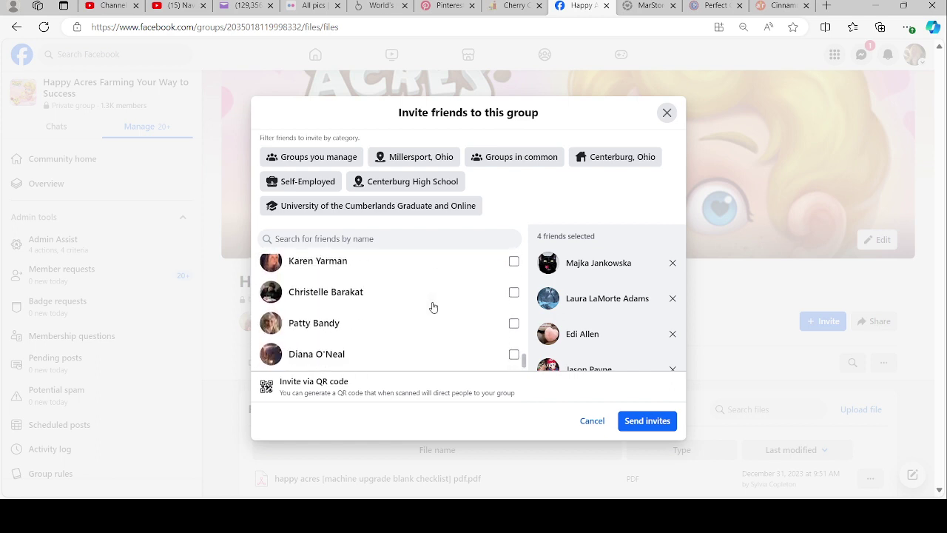
pyautogui.scroll(-2, 434, 307)
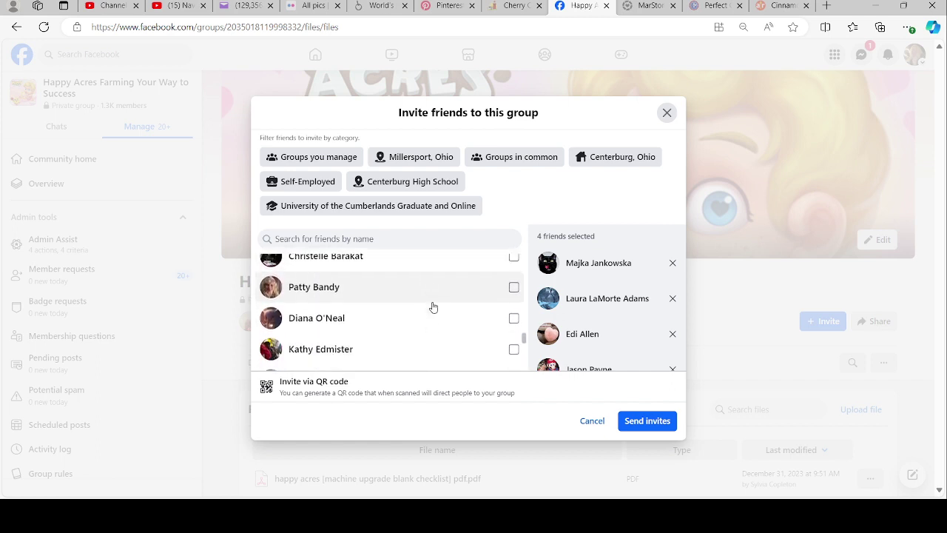
pyautogui.scroll(-1, 434, 307)
pyautogui.scroll(-2, 434, 307)
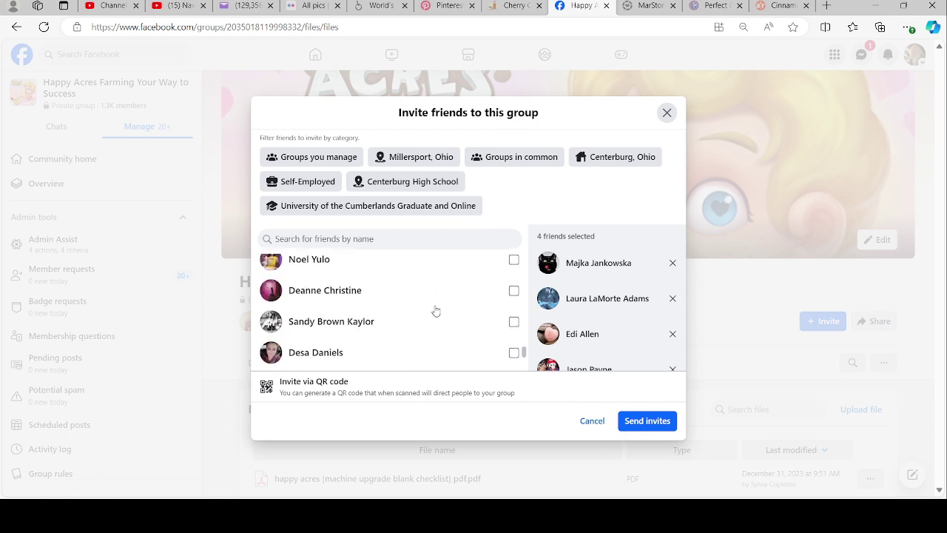
pyautogui.click(654, 427)
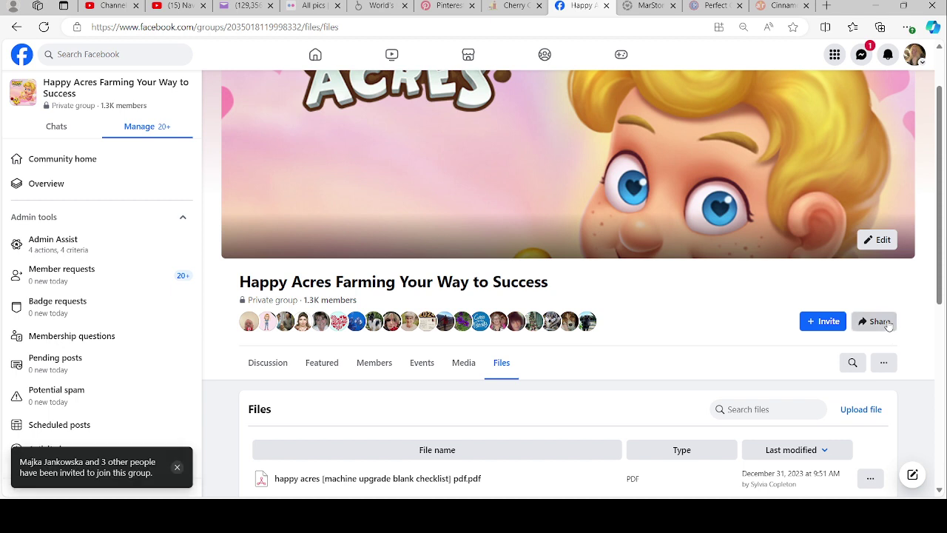
# Step: Share the Happy Acres group publicly to the profile straight away
pyautogui.click(887, 324)
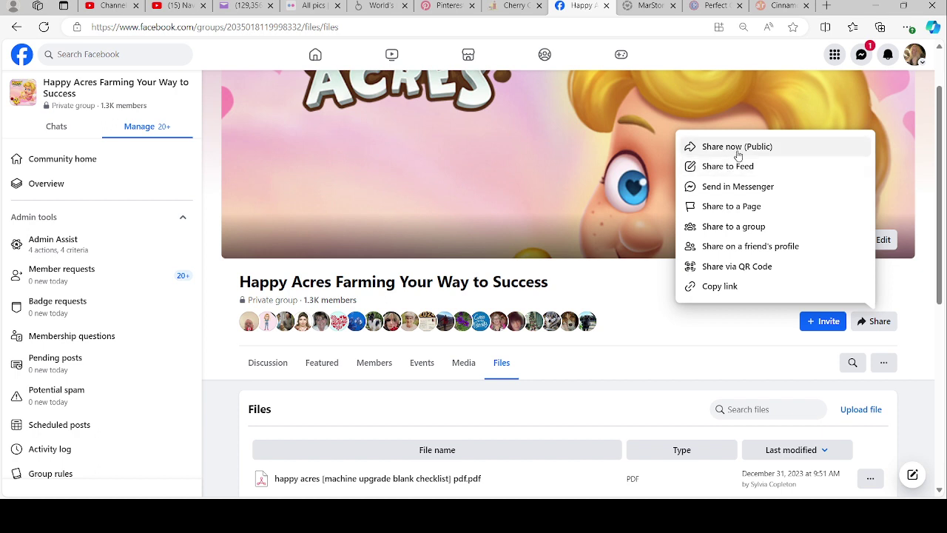
pyautogui.click(738, 151)
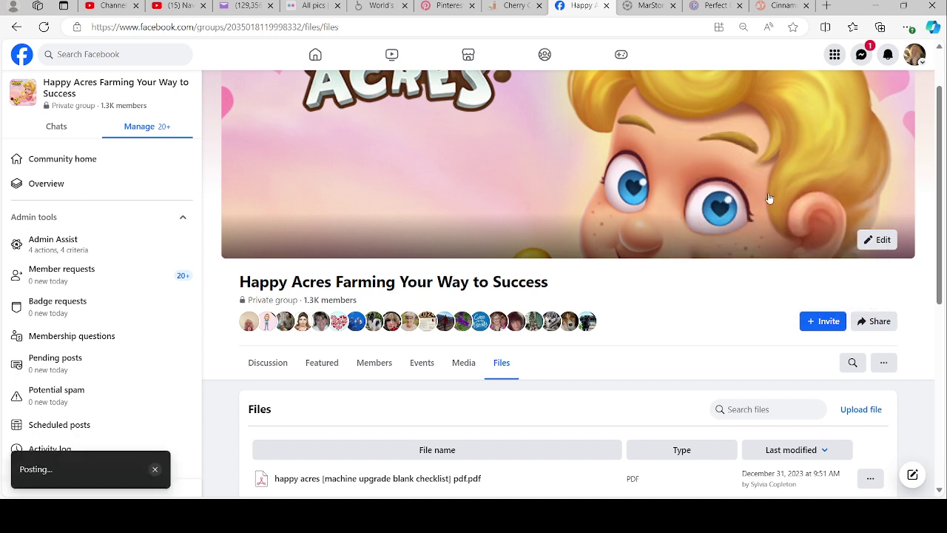
# Step: Review the Post Audience options for sharing the group to the feed and close the draft without posting it
pyautogui.click(872, 322)
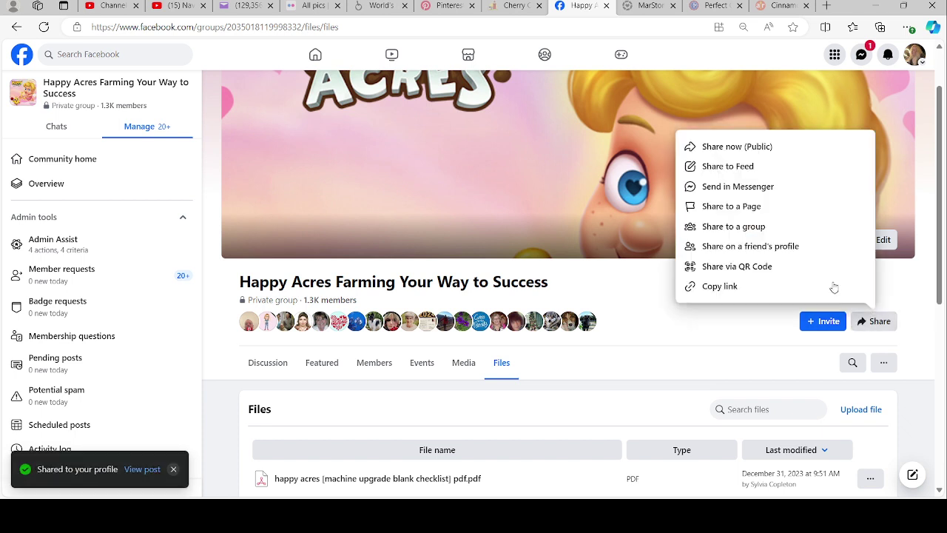
pyautogui.click(755, 165)
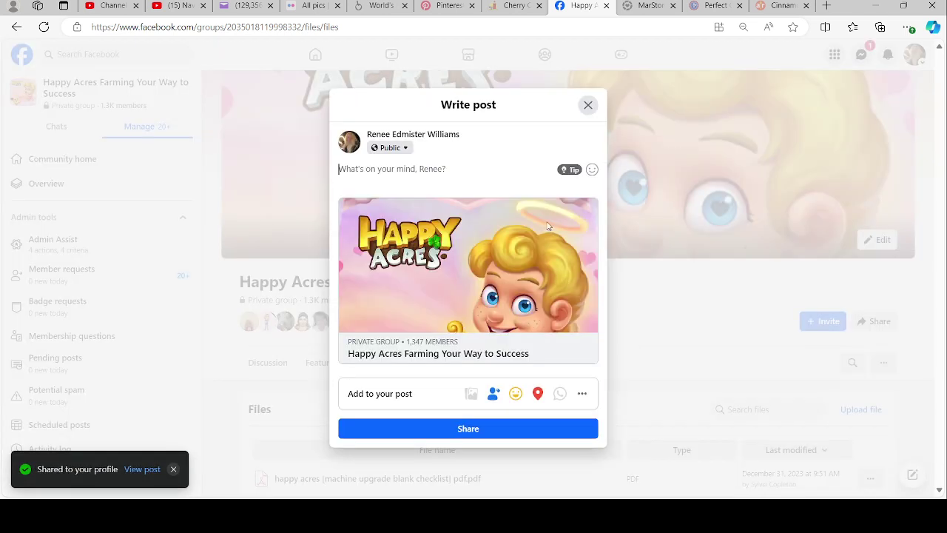
pyautogui.click(407, 149)
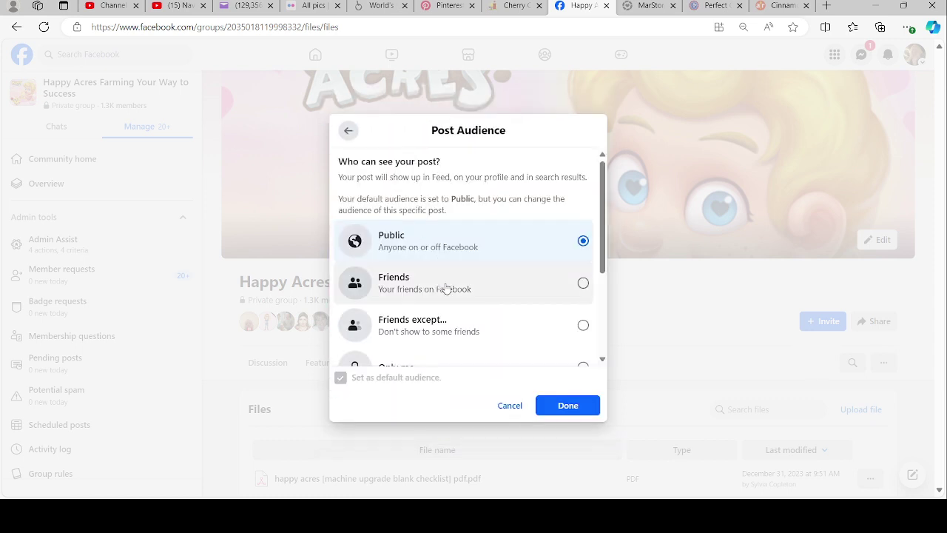
pyautogui.scroll(-1, 447, 289)
pyautogui.scroll(-1, 441, 268)
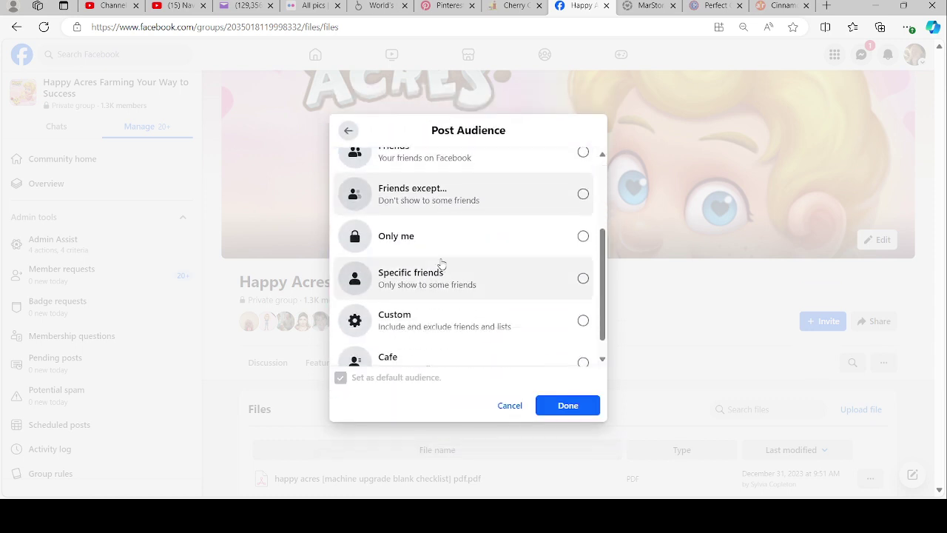
pyautogui.scroll(-1, 441, 287)
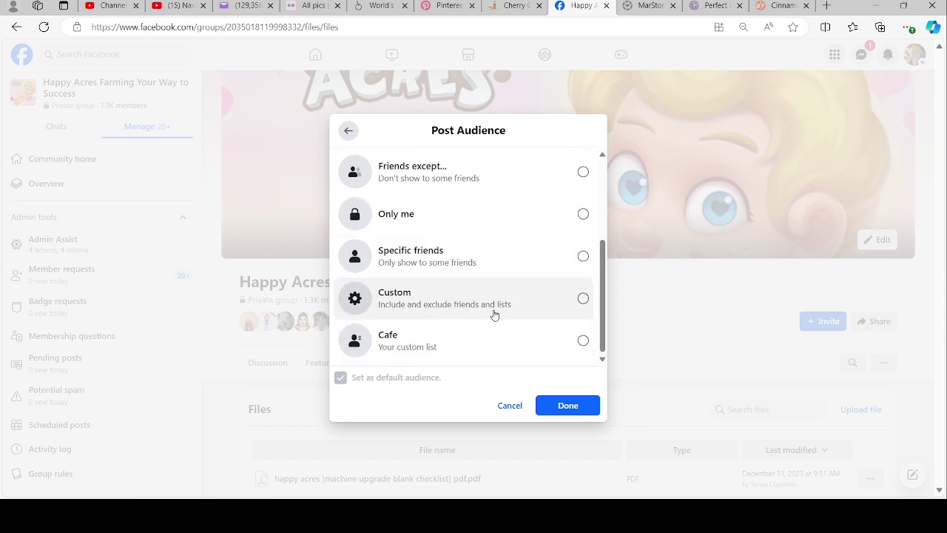
pyautogui.click(567, 413)
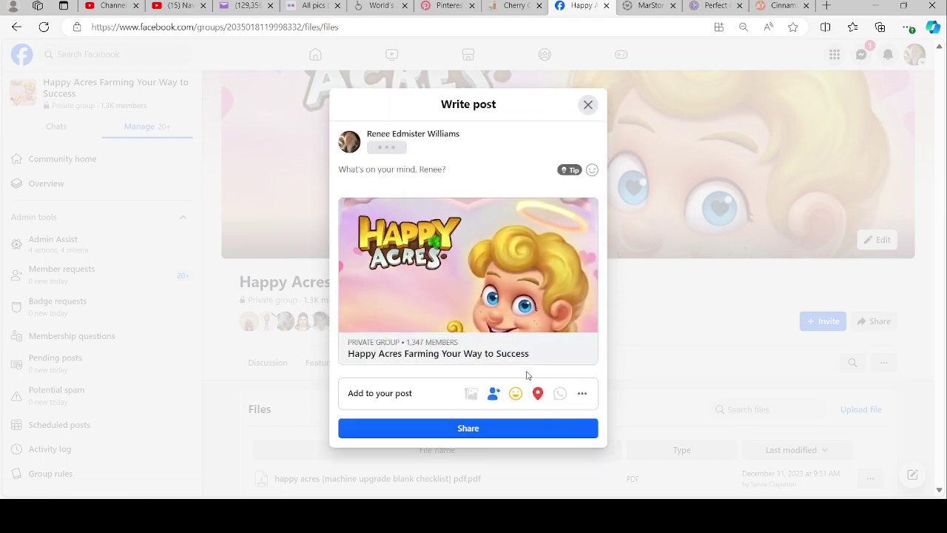
pyautogui.click(588, 104)
# Step: View the options for sending the group in Messenger and close the dialog without sending it
pyautogui.click(873, 321)
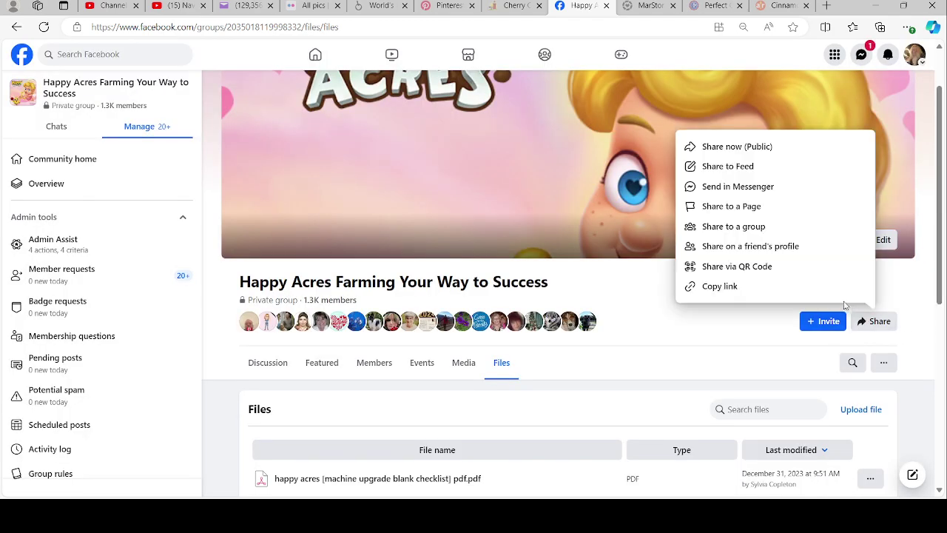
pyautogui.click(735, 191)
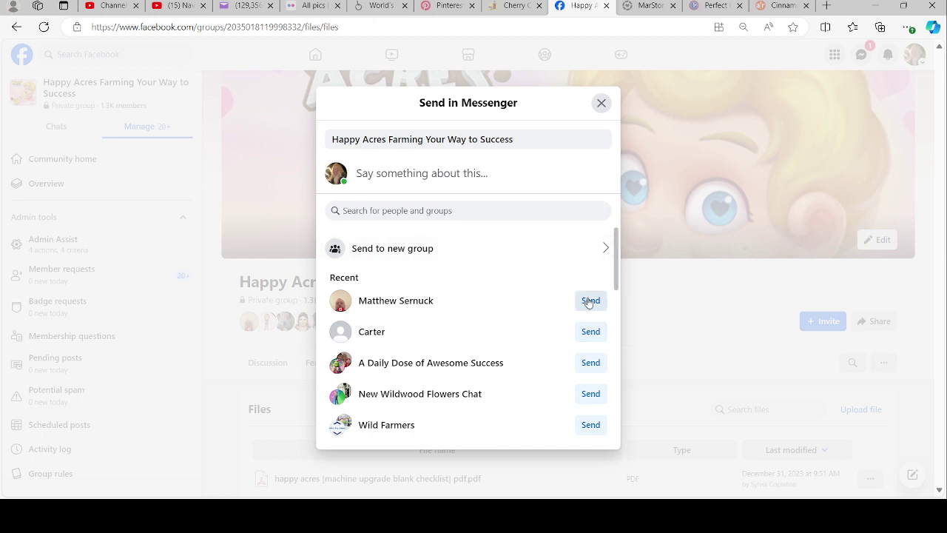
pyautogui.click(601, 104)
# Step: Look over the group's additional options, such as managing notifications, pausing and leaving the group, without choosing any
pyautogui.scroll(-1, 742, 339)
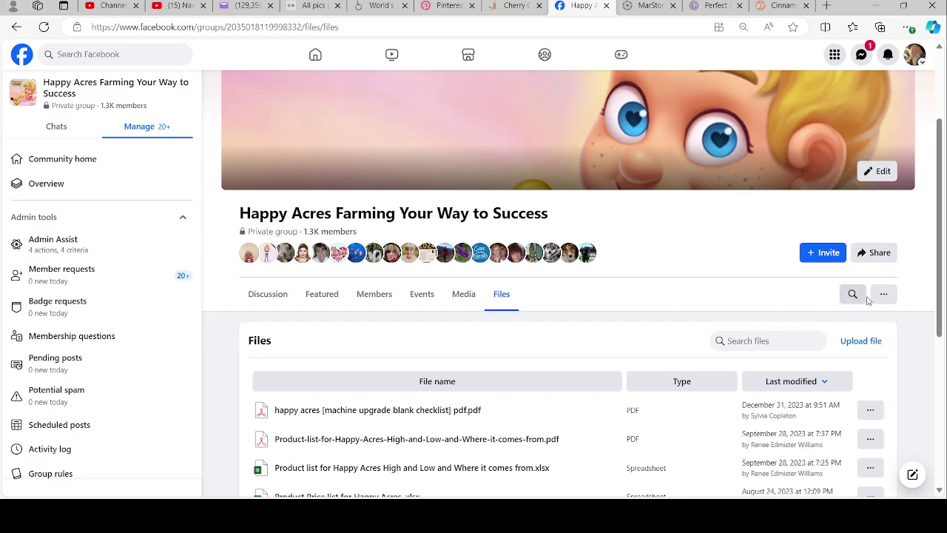
pyautogui.click(883, 294)
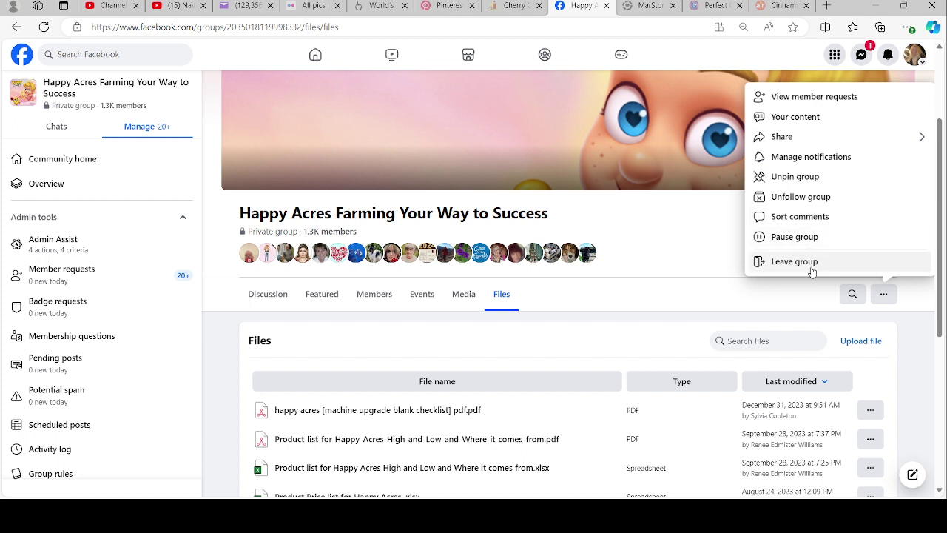
pyautogui.click(683, 305)
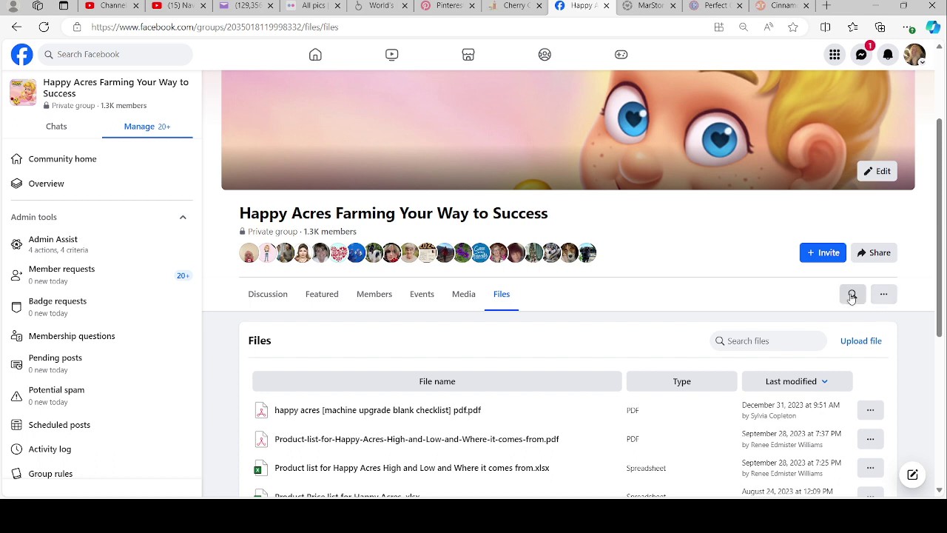
# Step: Return to the group's discussion page and search the group for a member using the fourth recent search
pyautogui.click(99, 96)
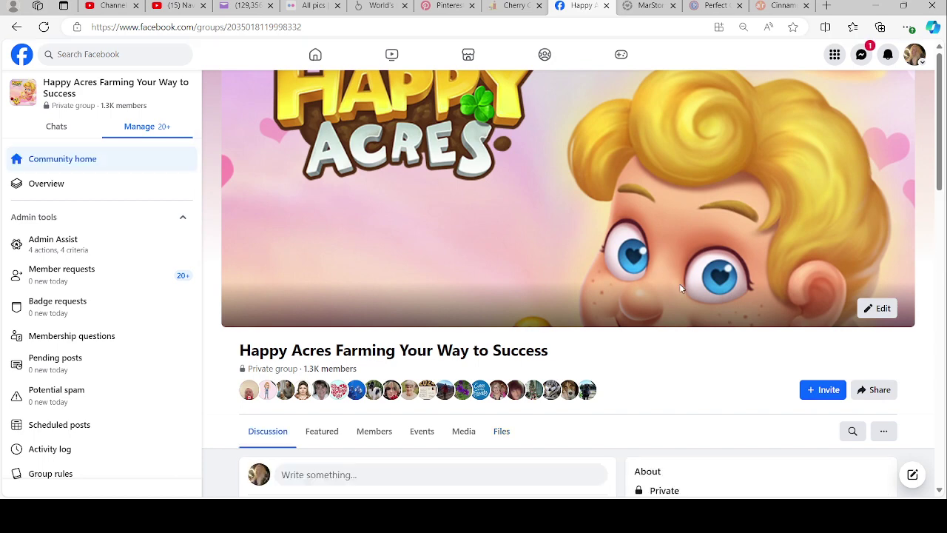
pyautogui.scroll(-2, 677, 280)
pyautogui.scroll(1, 745, 299)
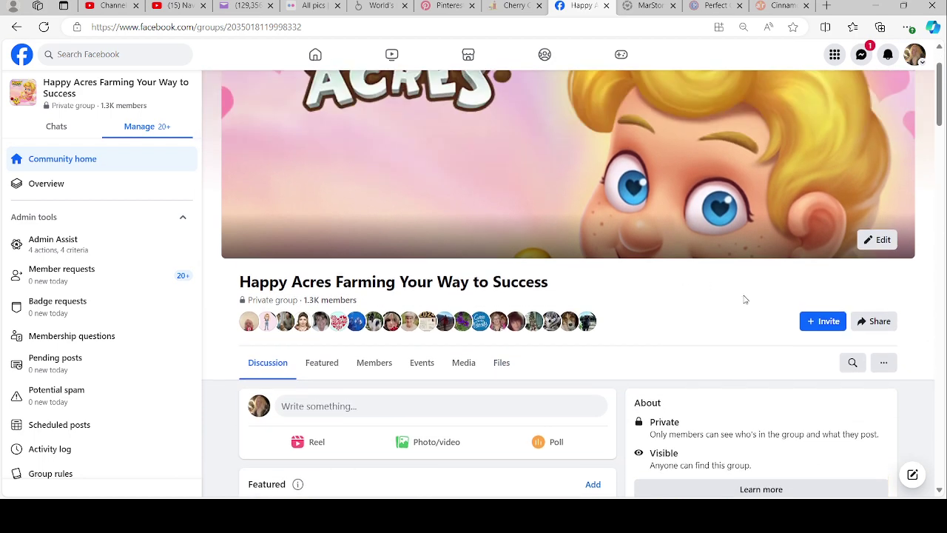
pyautogui.click(851, 362)
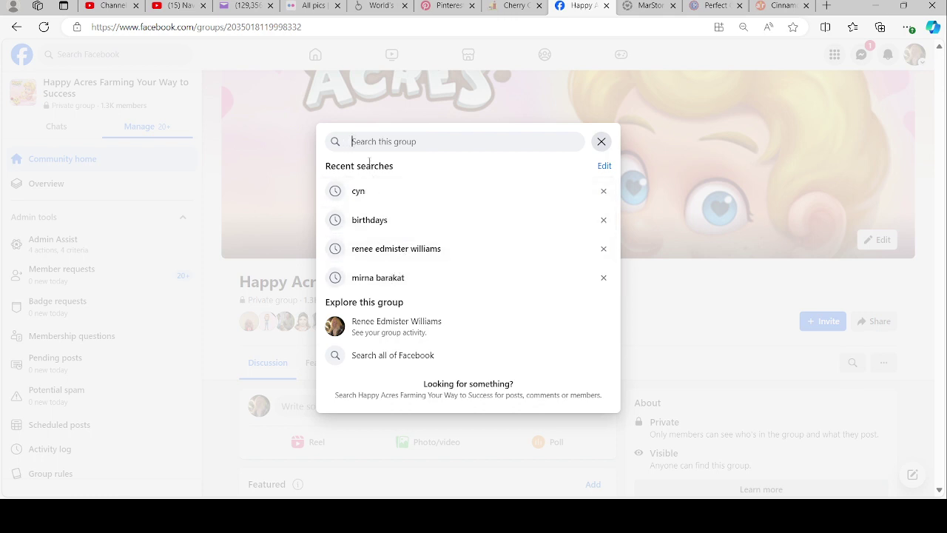
pyautogui.click(409, 275)
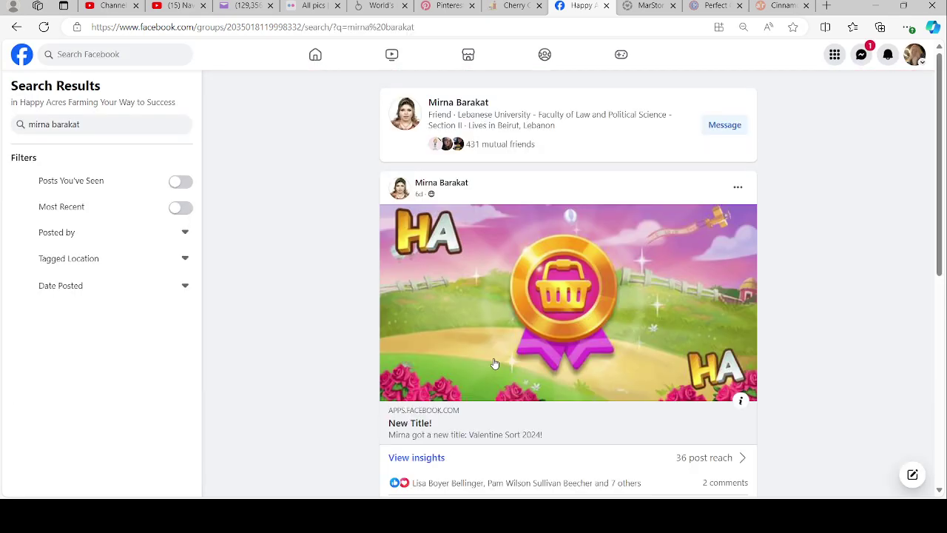
# Step: Look through the member's photos and posts in the group search results and return to the Facebook home feed
pyautogui.scroll(-9, 494, 363)
pyautogui.scroll(5, 494, 358)
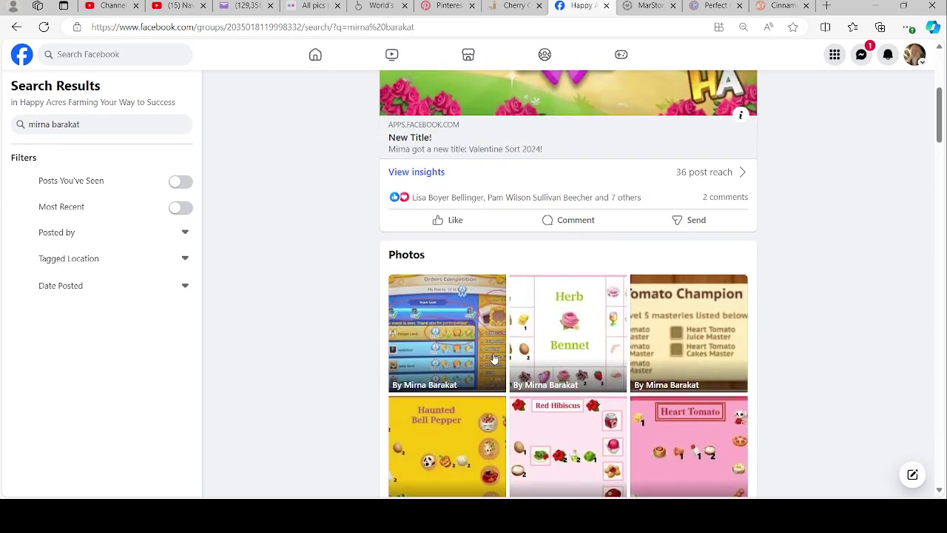
pyautogui.scroll(4, 494, 358)
pyautogui.scroll(-5, 550, 338)
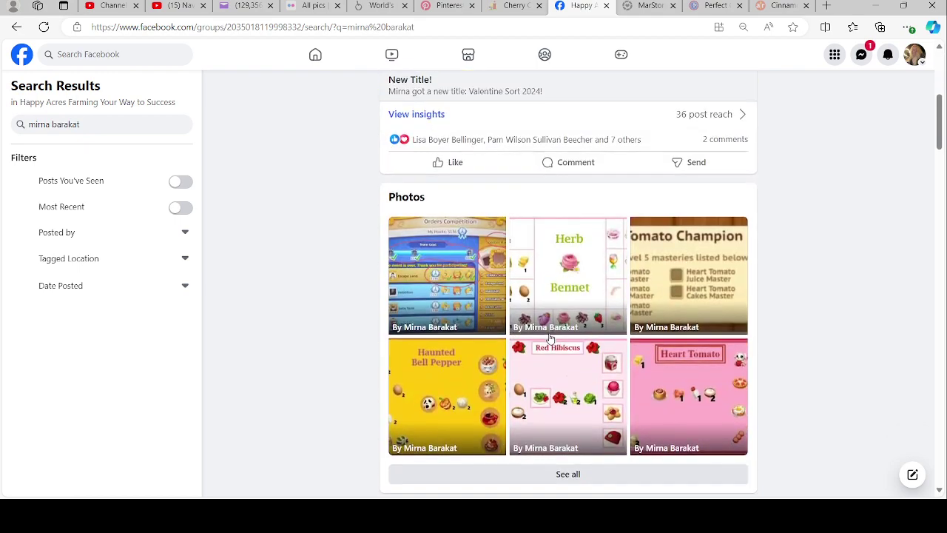
pyautogui.scroll(-8, 549, 338)
pyautogui.scroll(-4, 538, 365)
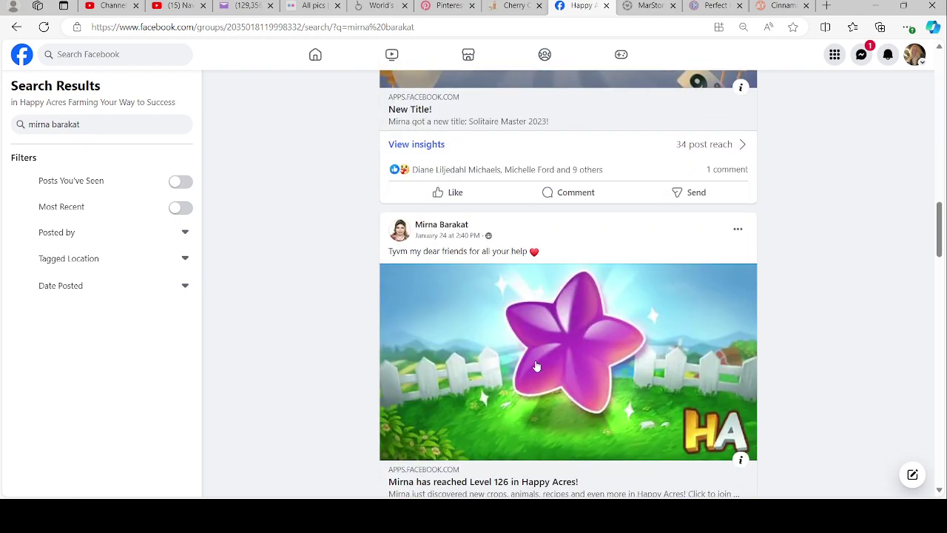
pyautogui.scroll(-9, 537, 365)
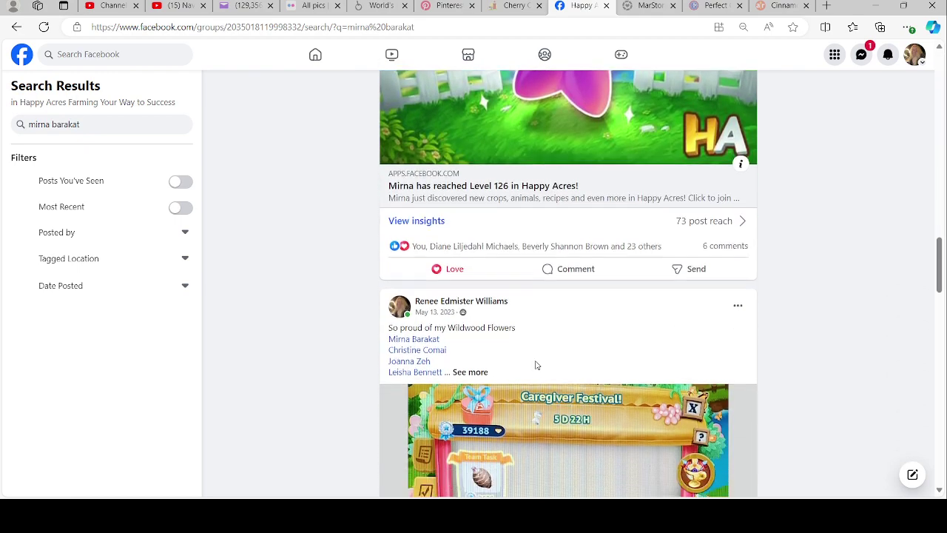
pyautogui.scroll(-12, 537, 365)
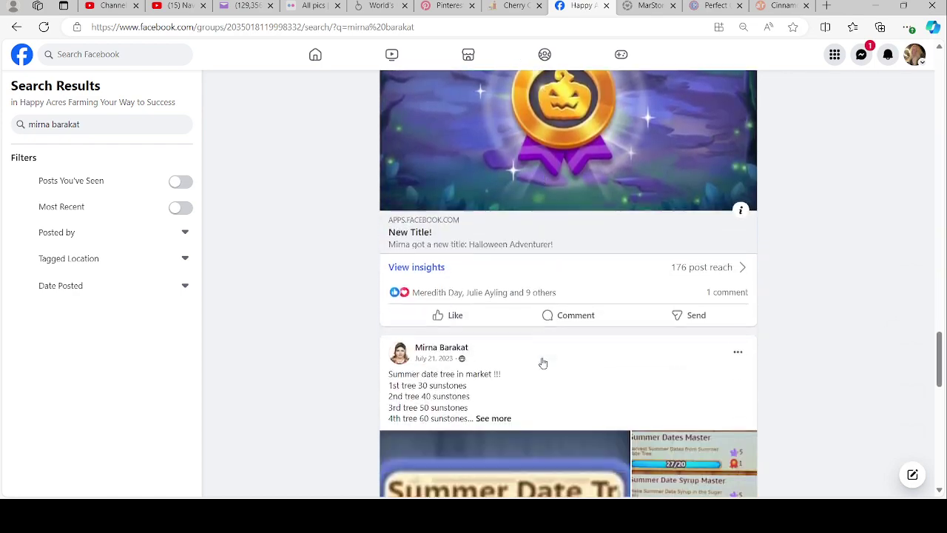
pyautogui.scroll(-15, 534, 379)
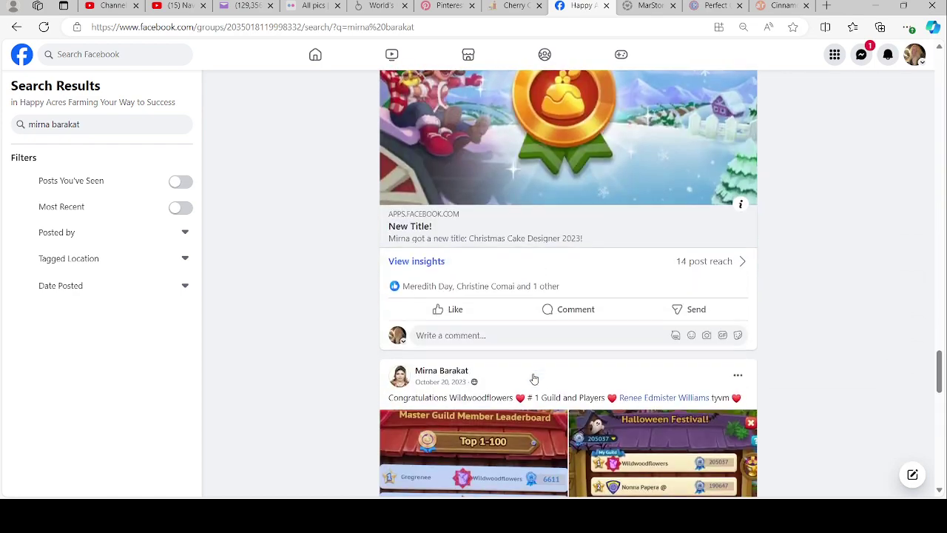
pyautogui.scroll(-15, 535, 378)
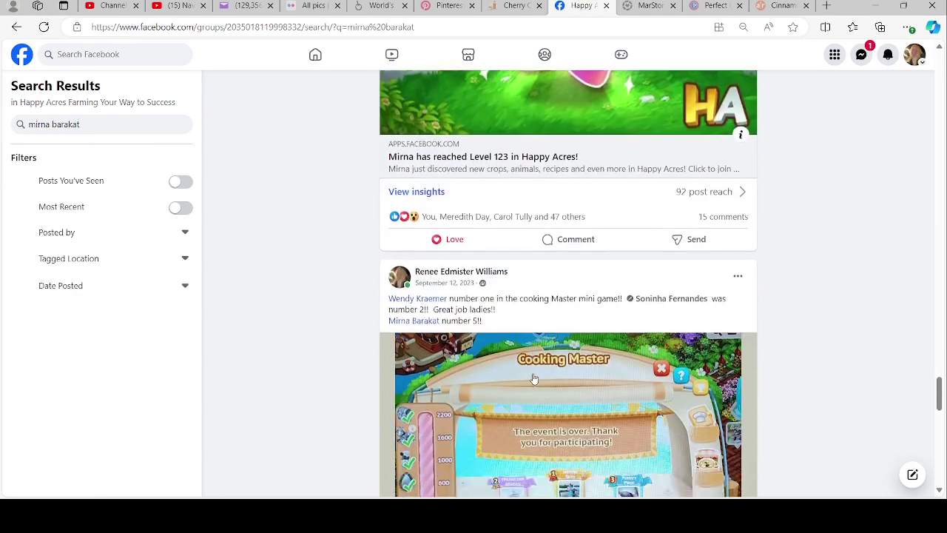
pyautogui.scroll(-5, 535, 379)
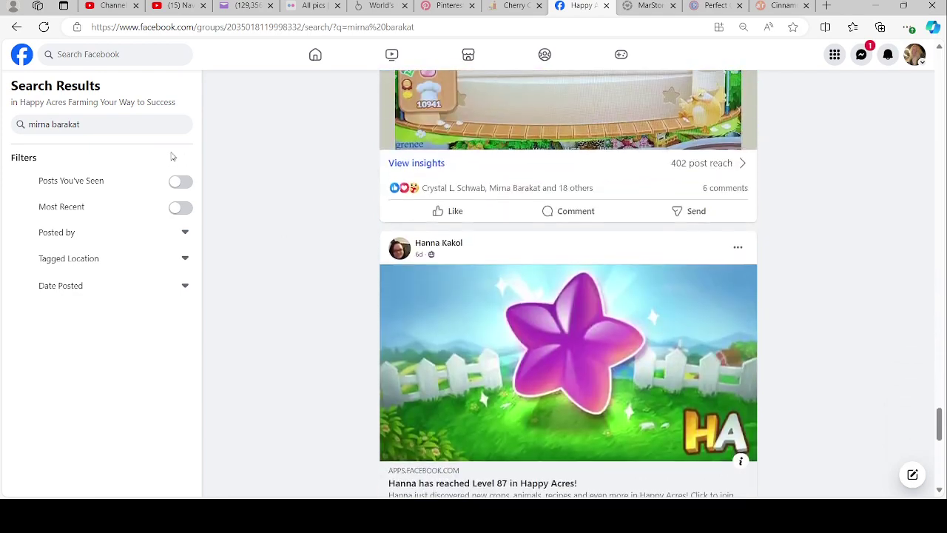
pyautogui.click(22, 58)
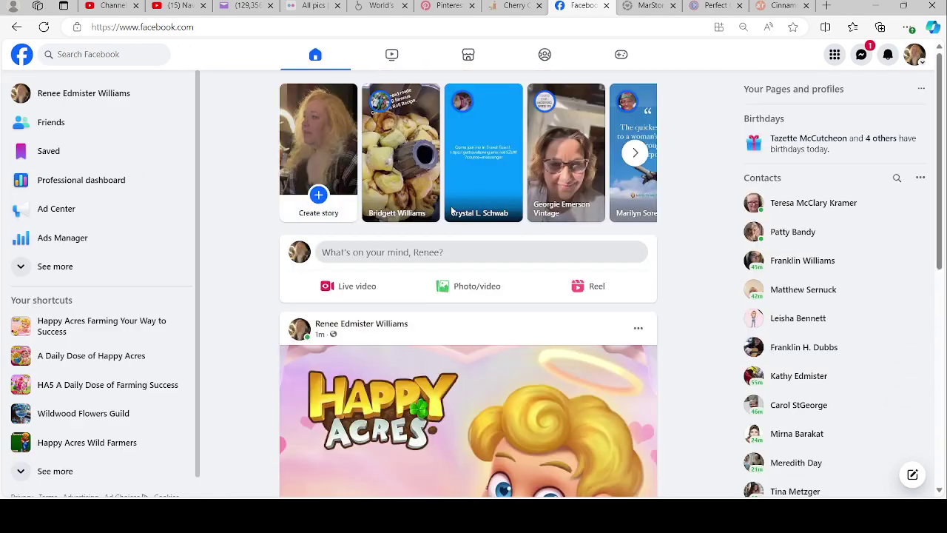